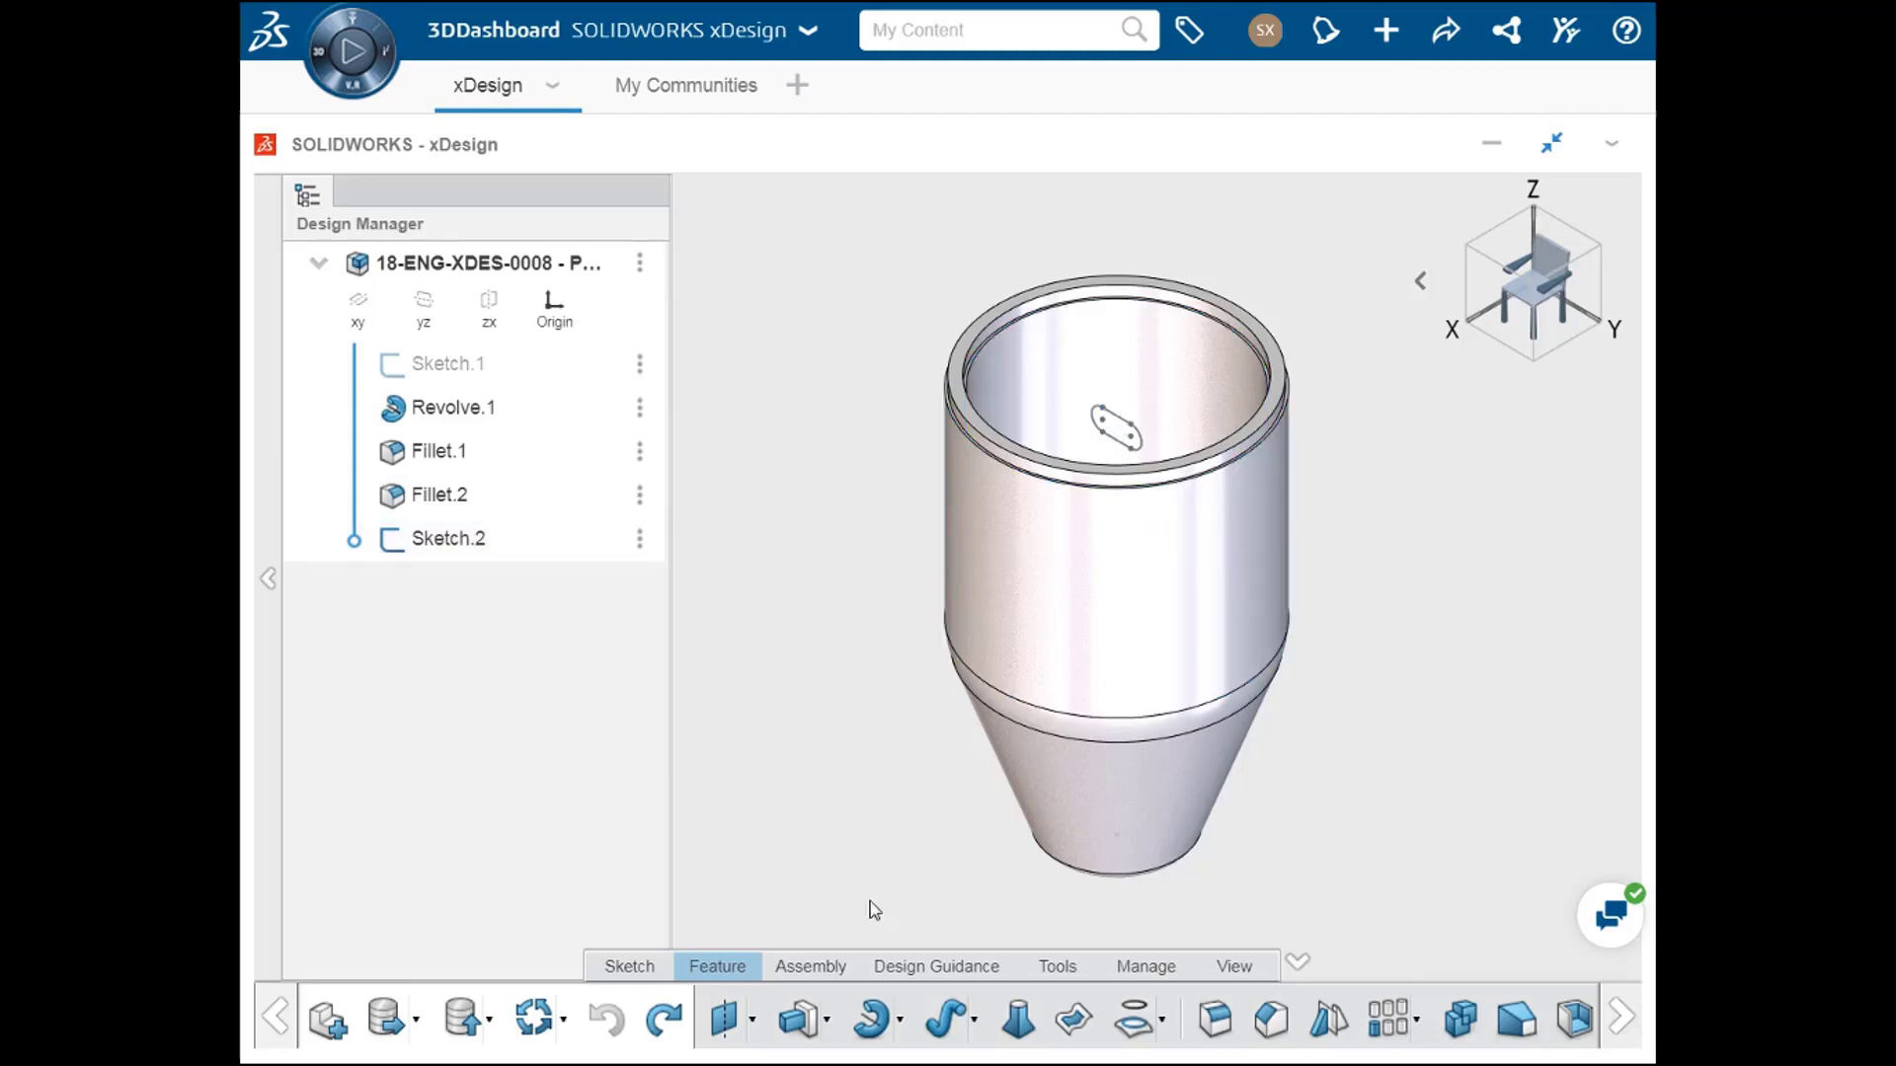
Step: Extrude-cut the slot profile Sketch.2 through the container wall with the Through One way end condition
{"action": "left_click", "coordinate": [799, 1022]}
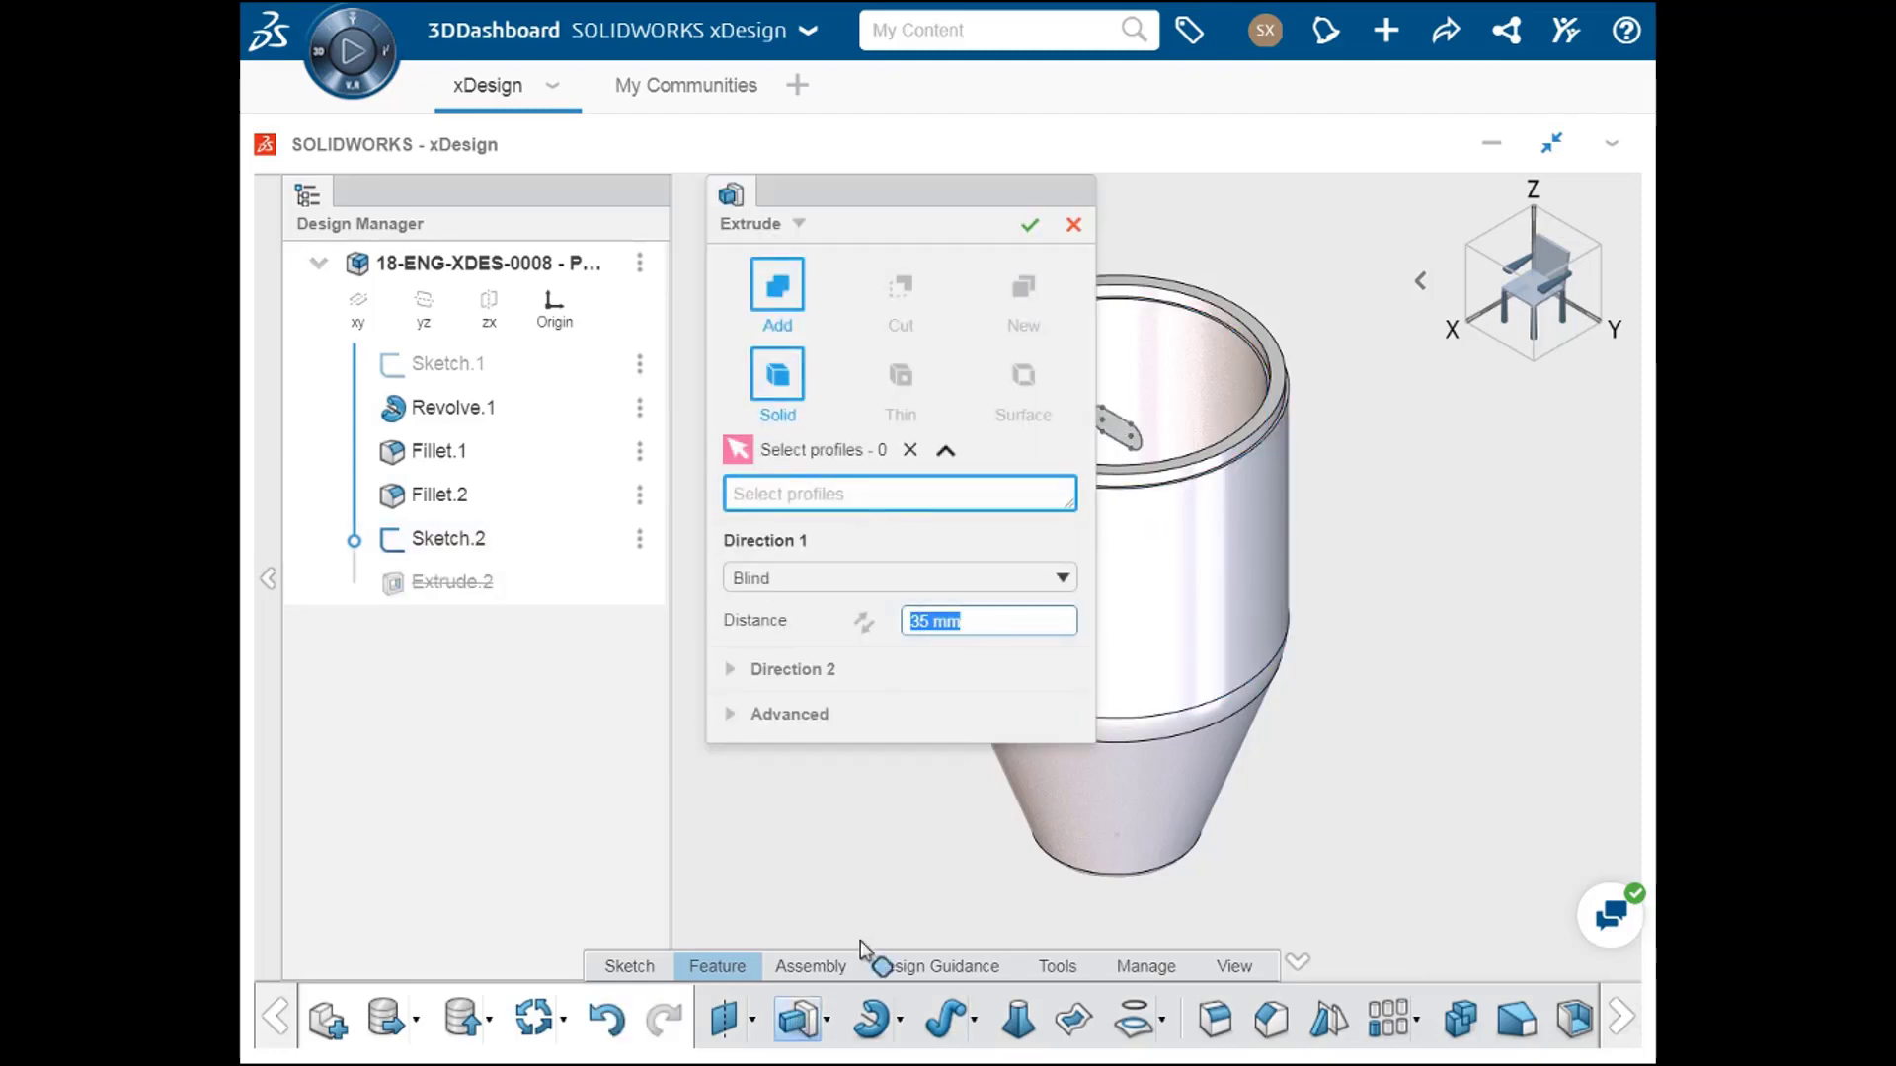
{"action": "middle_click_drag", "start_coordinate": [999, 828], "coordinate": [1134, 842]}
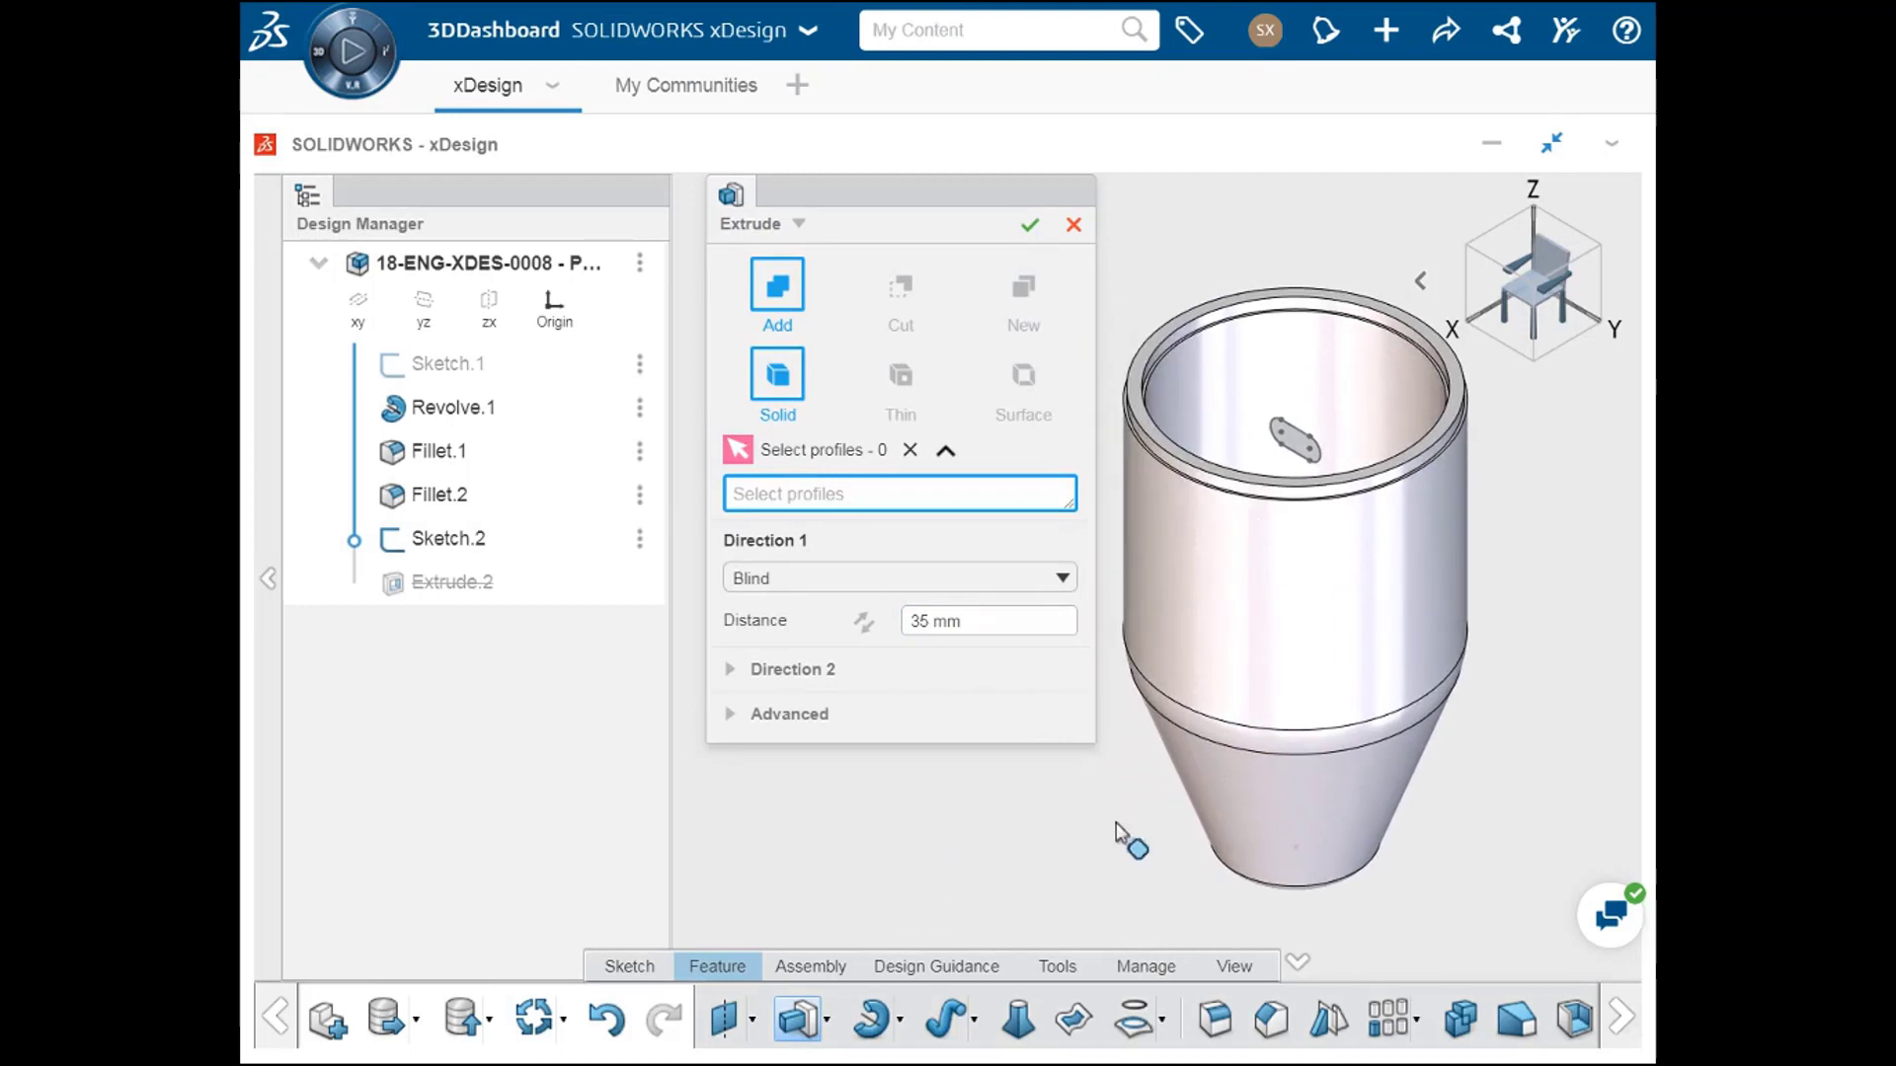
{"action": "left_click", "coordinate": [471, 549]}
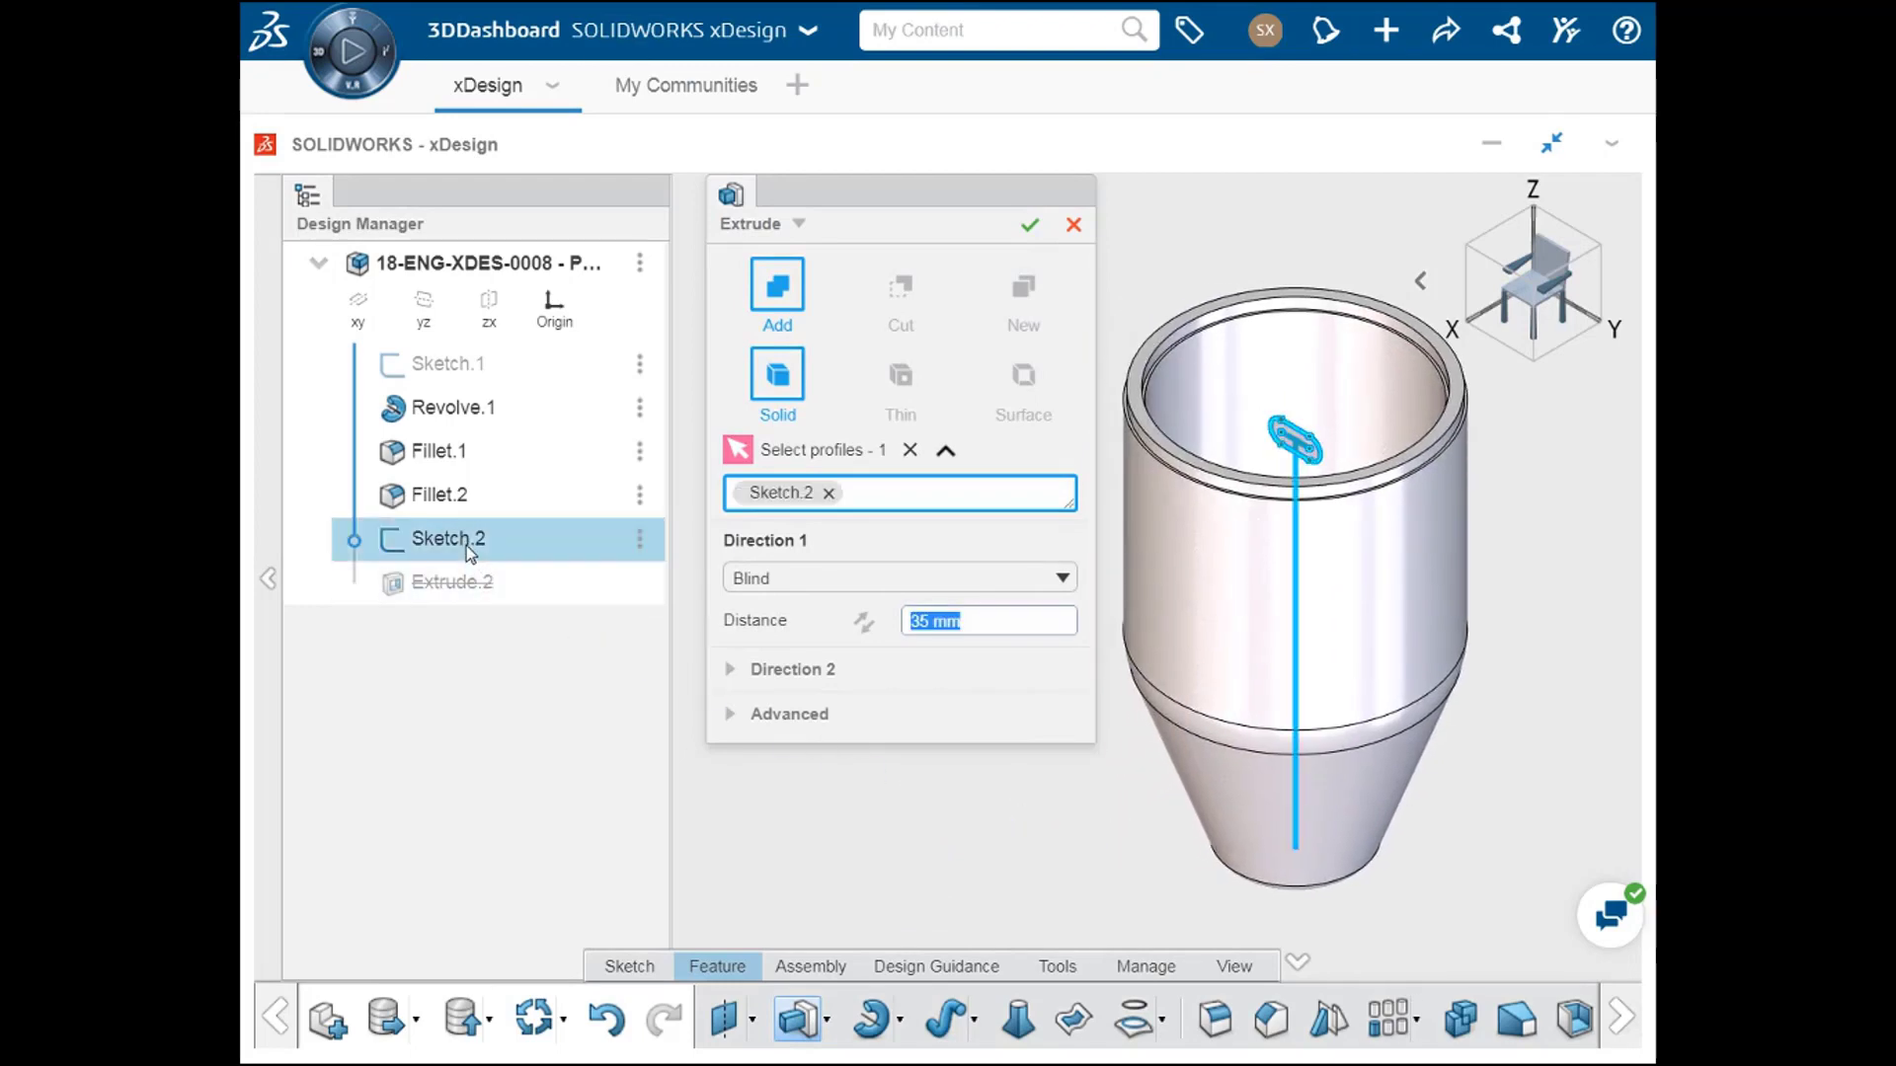
{"action": "left_click", "coordinate": [898, 301]}
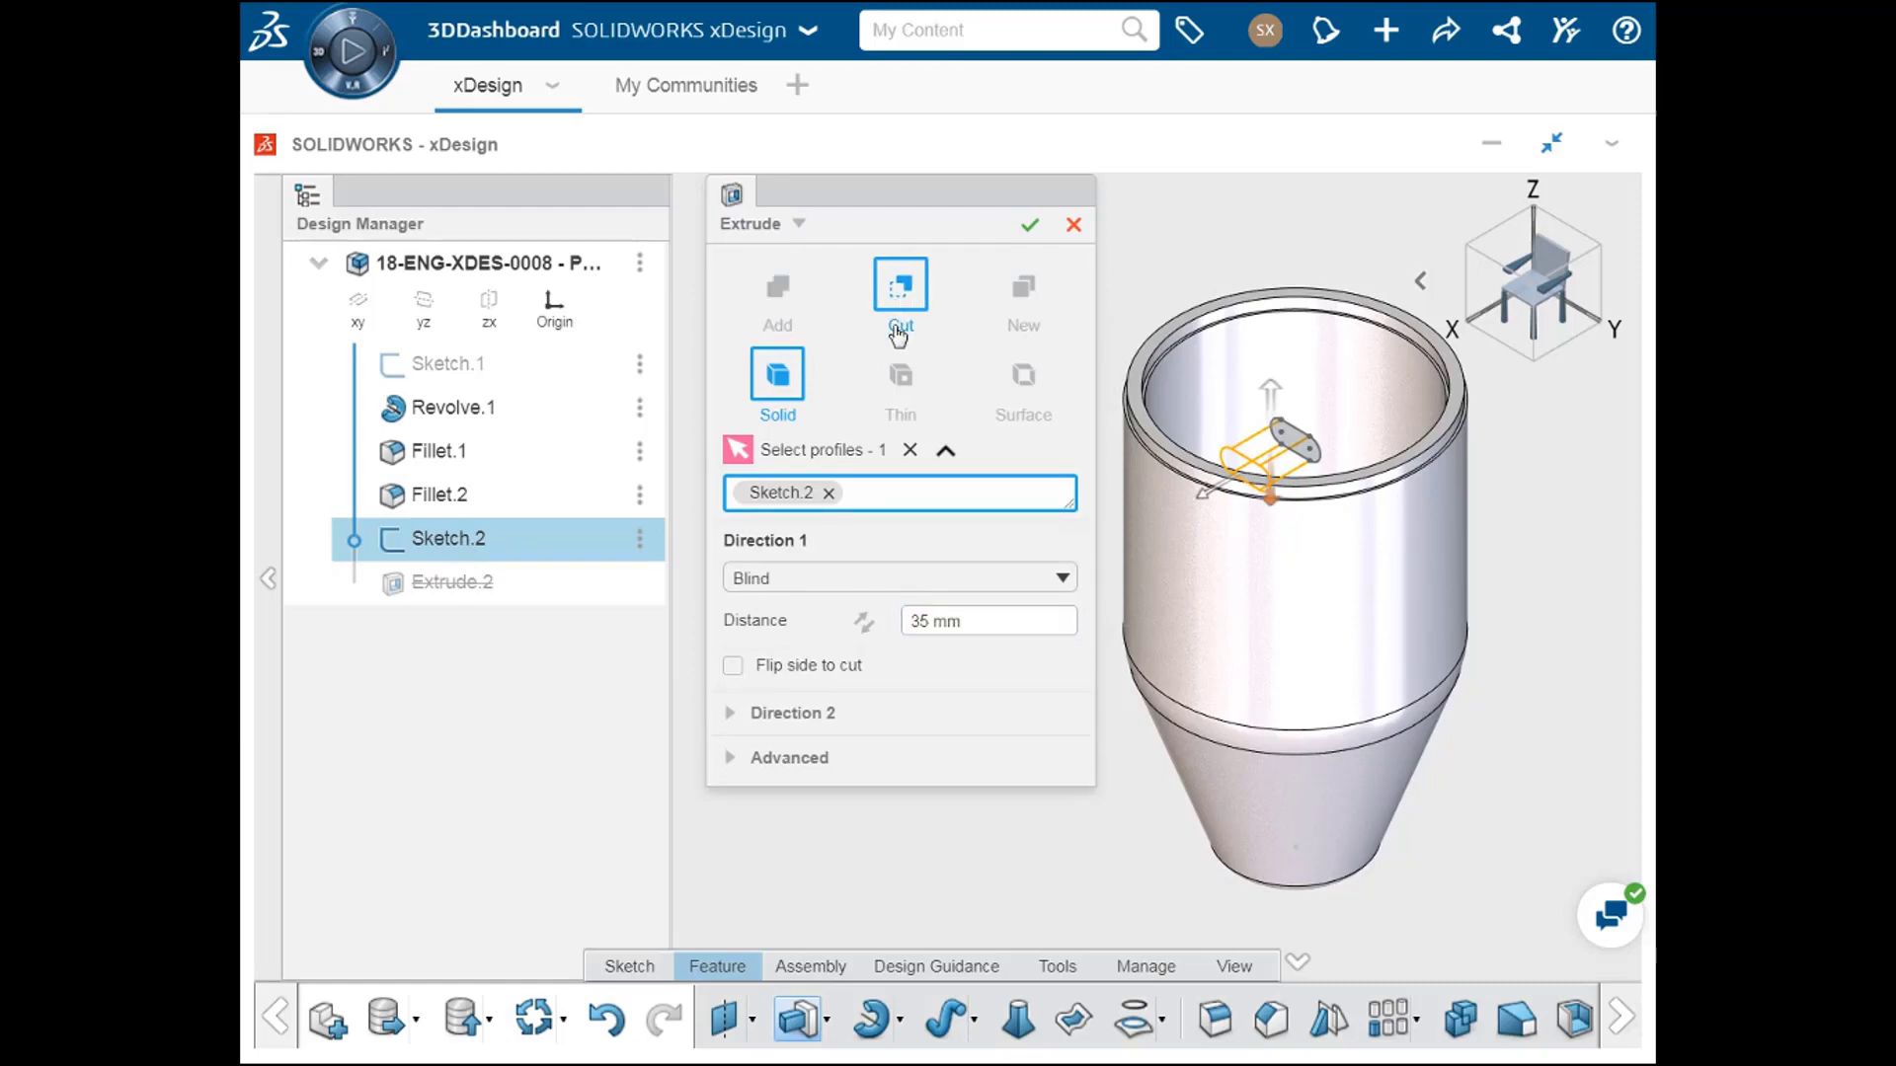
{"action": "left_click", "coordinate": [829, 580]}
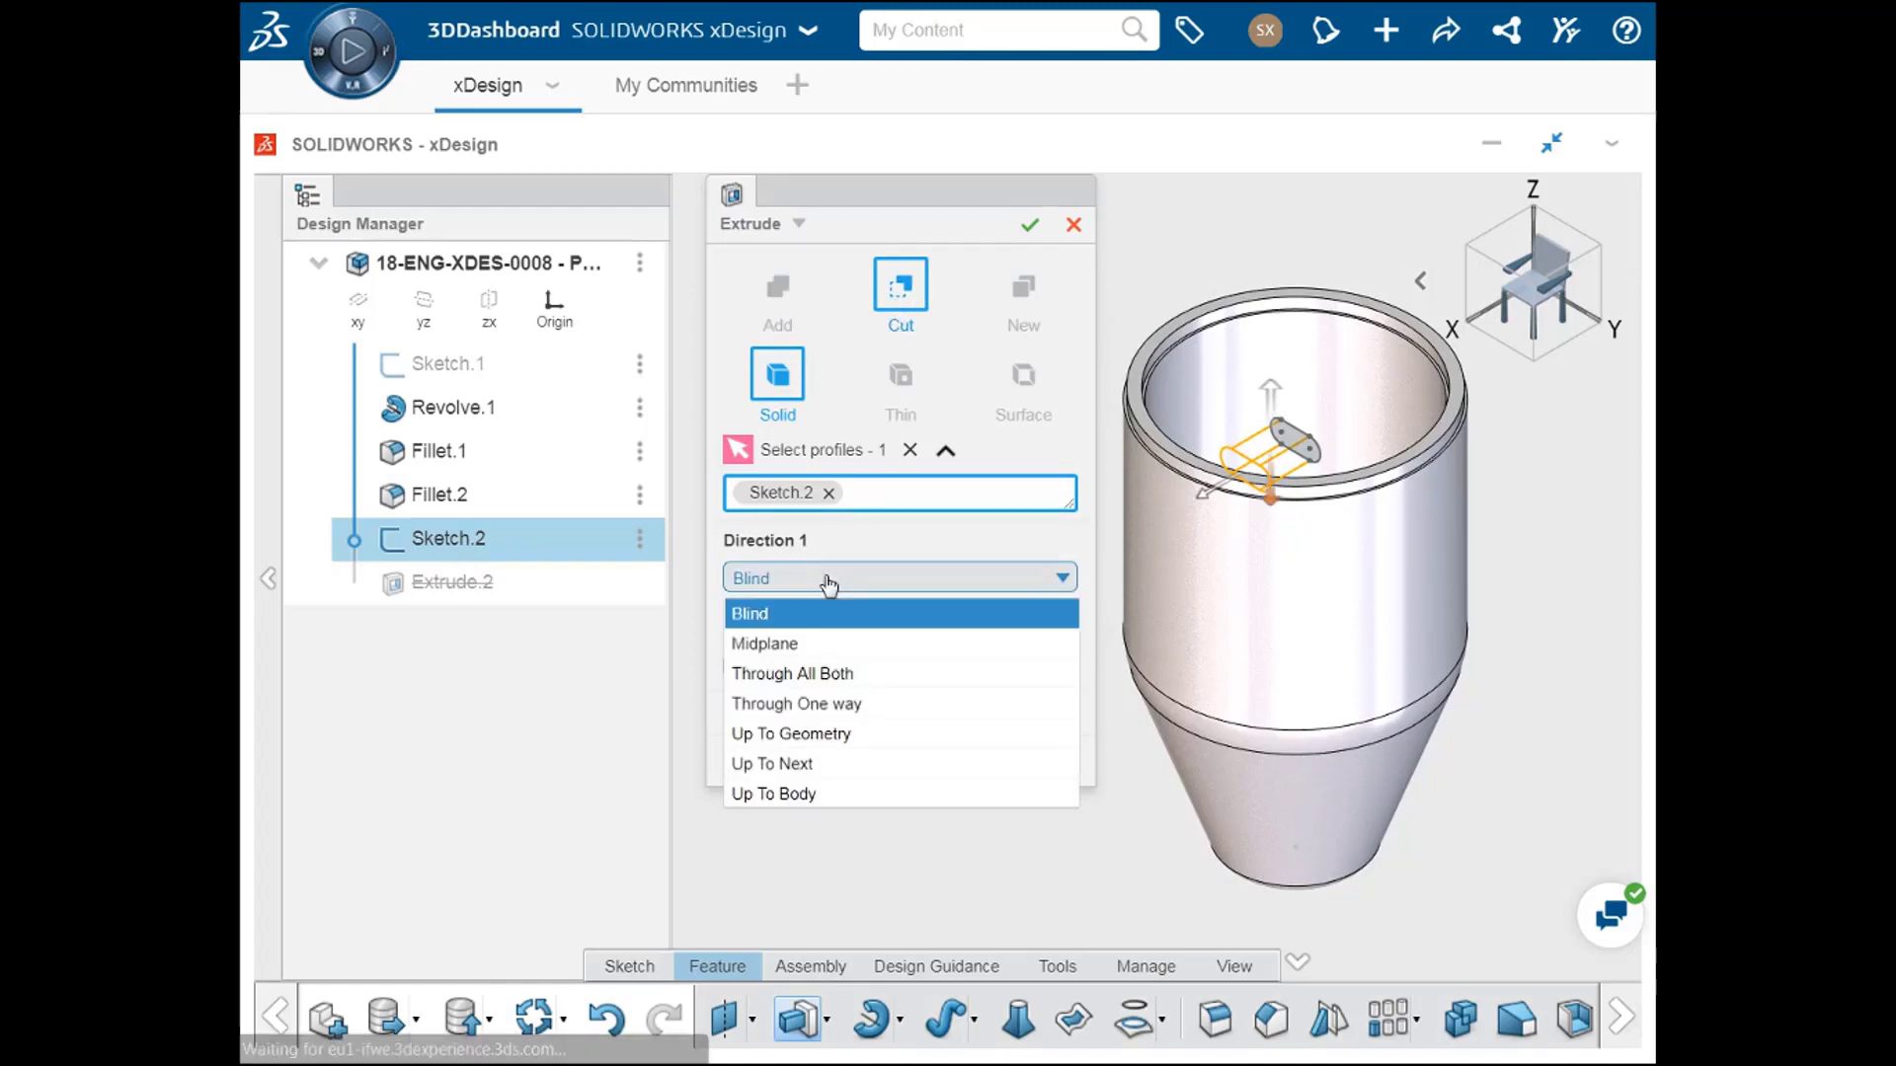
{"action": "left_click", "coordinate": [828, 704]}
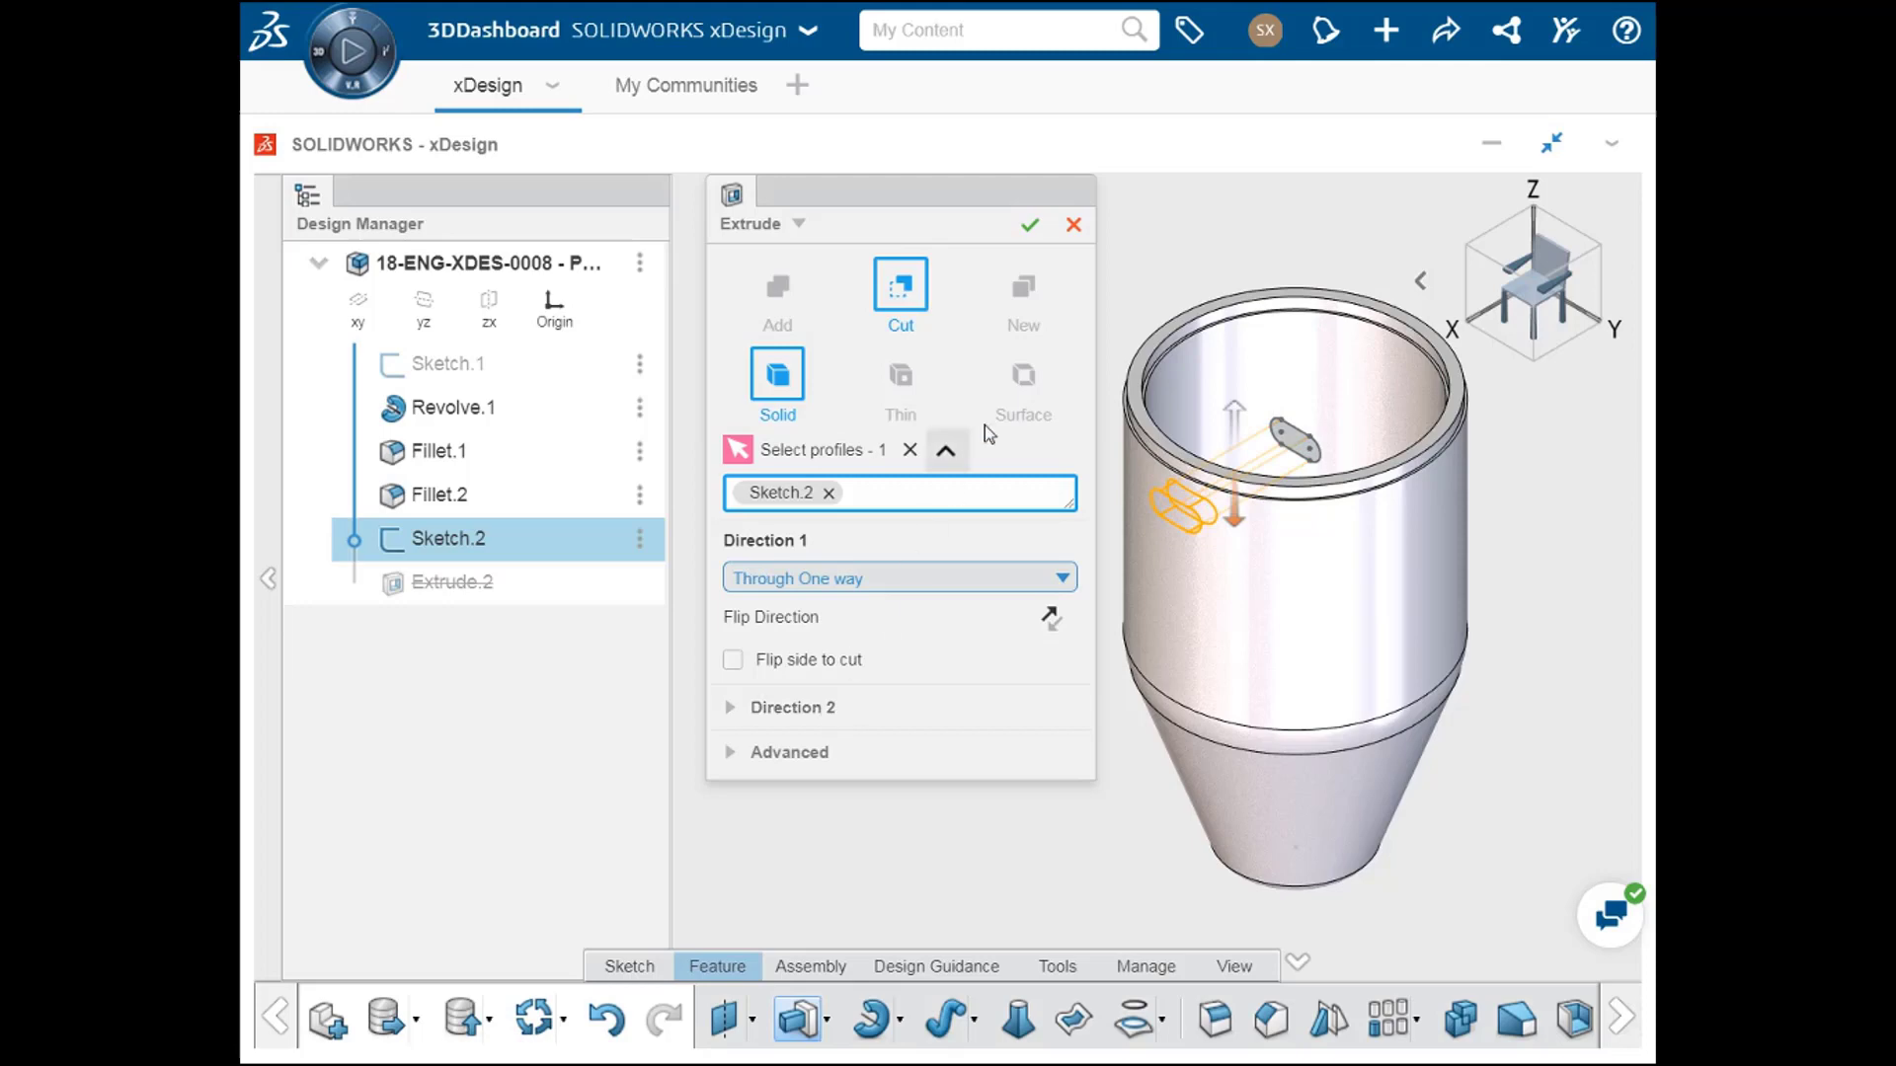
{"action": "left_click", "coordinate": [1030, 225]}
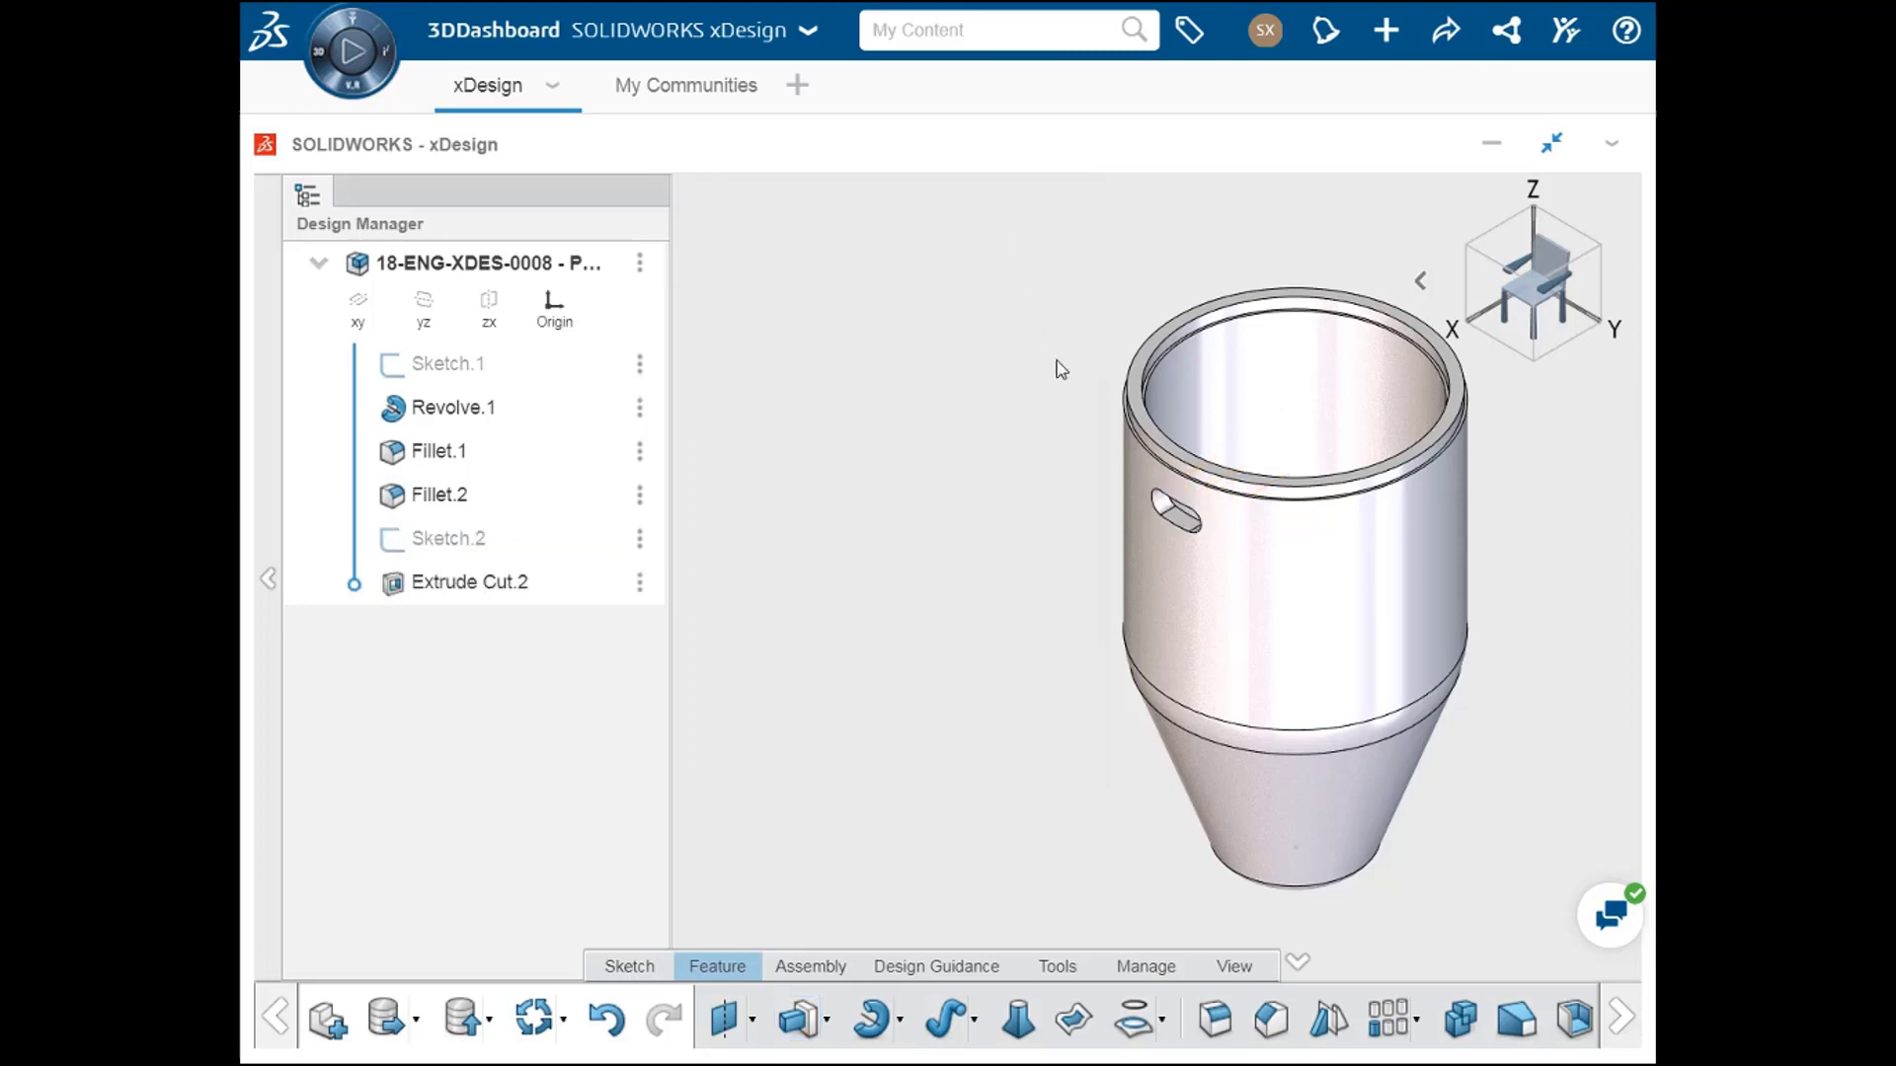
Step: Fillet the slot's outer edge with a constant 2.5 mm radius, propagated along tangent edges
{"action": "scroll", "coordinate": [1153, 531], "scroll_direction": "up", "scroll_amount": 2}
{"action": "scroll", "coordinate": [1151, 524], "scroll_direction": "up", "scroll_amount": 3}
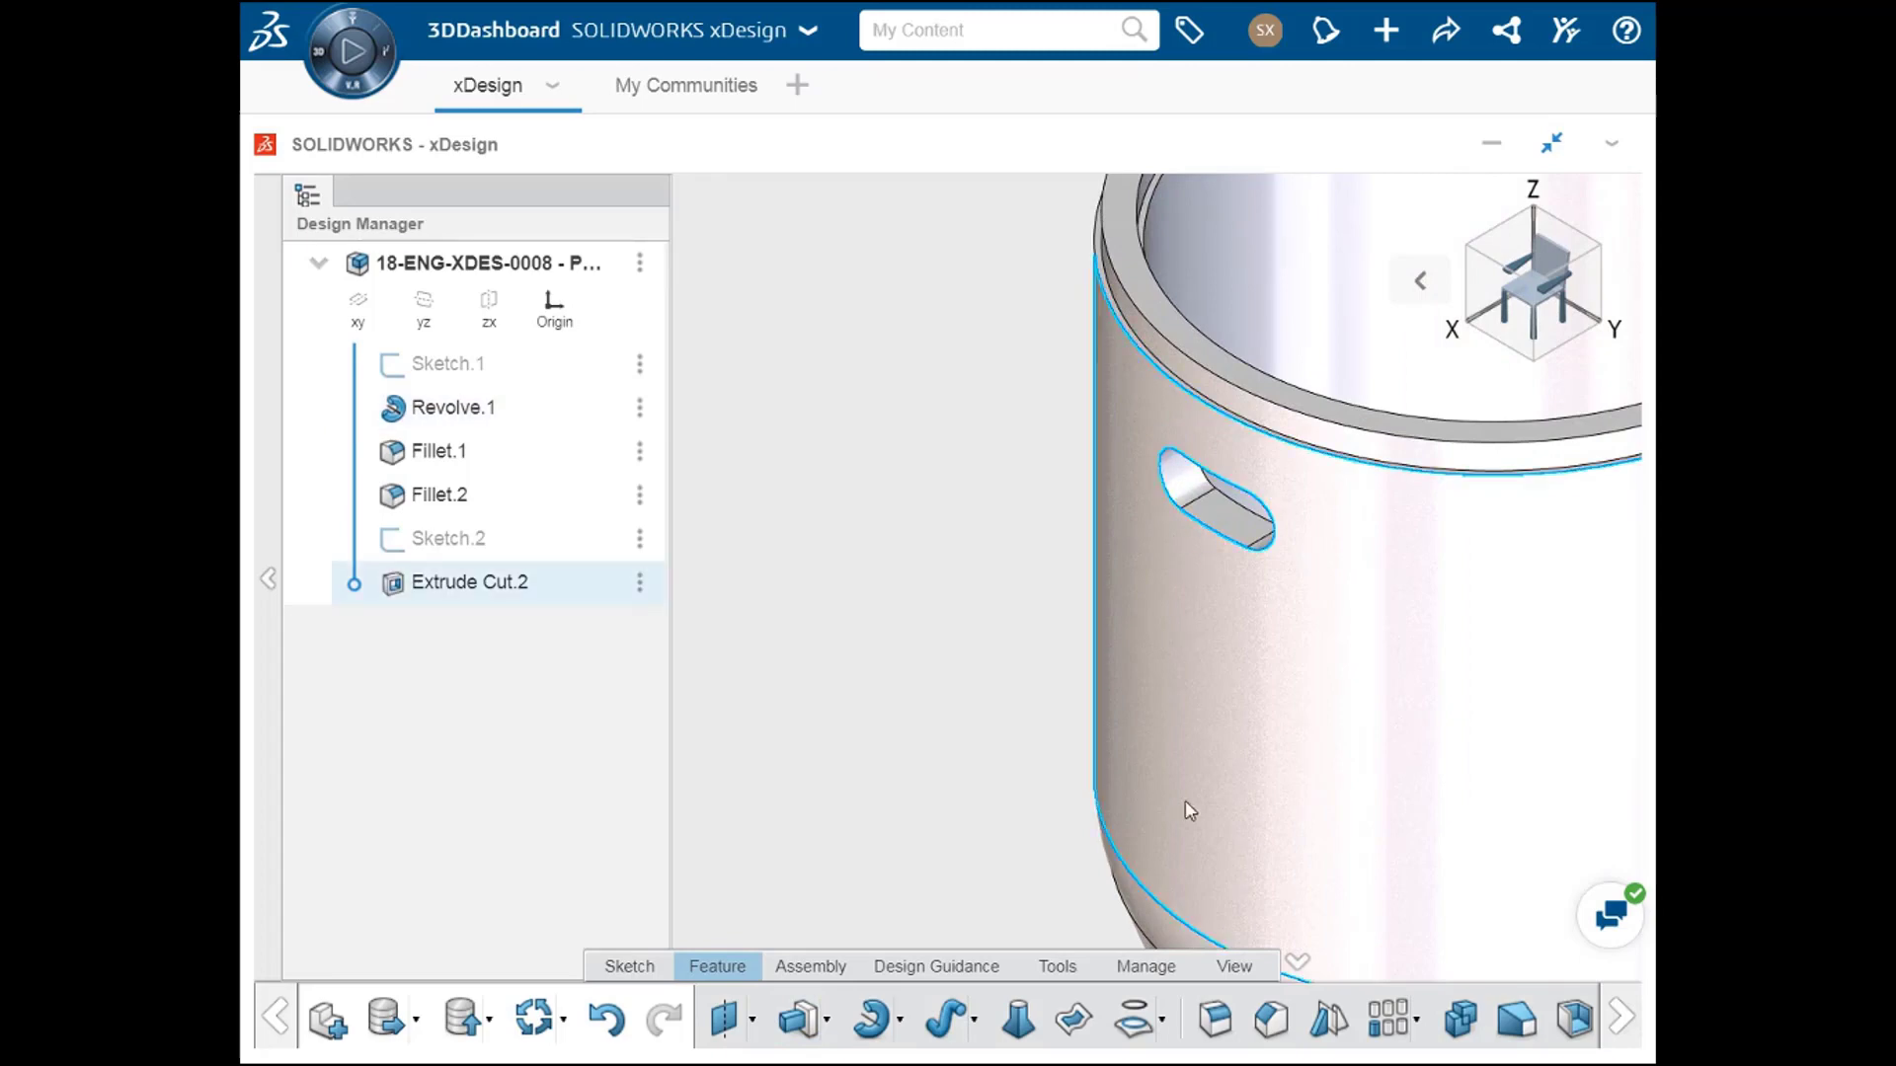
{"action": "left_click", "coordinate": [1221, 1021]}
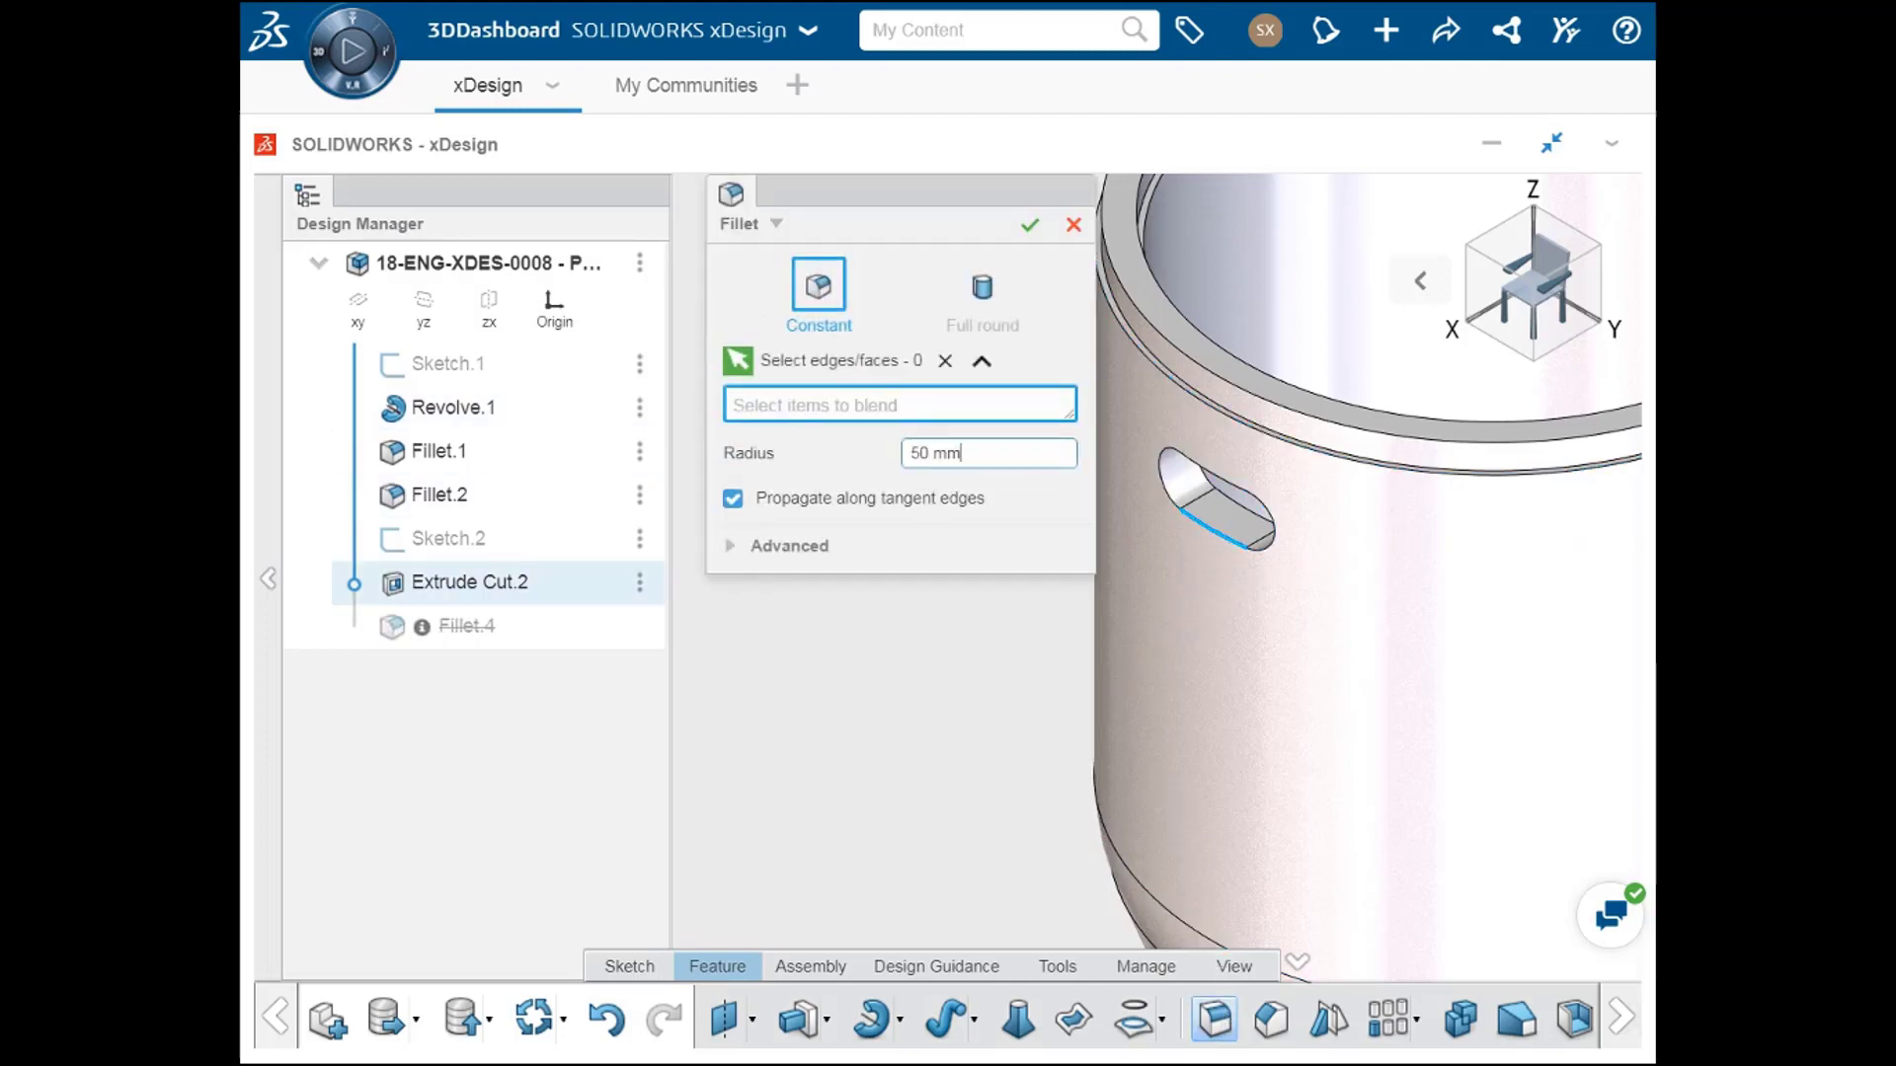
{"action": "left_click", "coordinate": [1207, 532]}
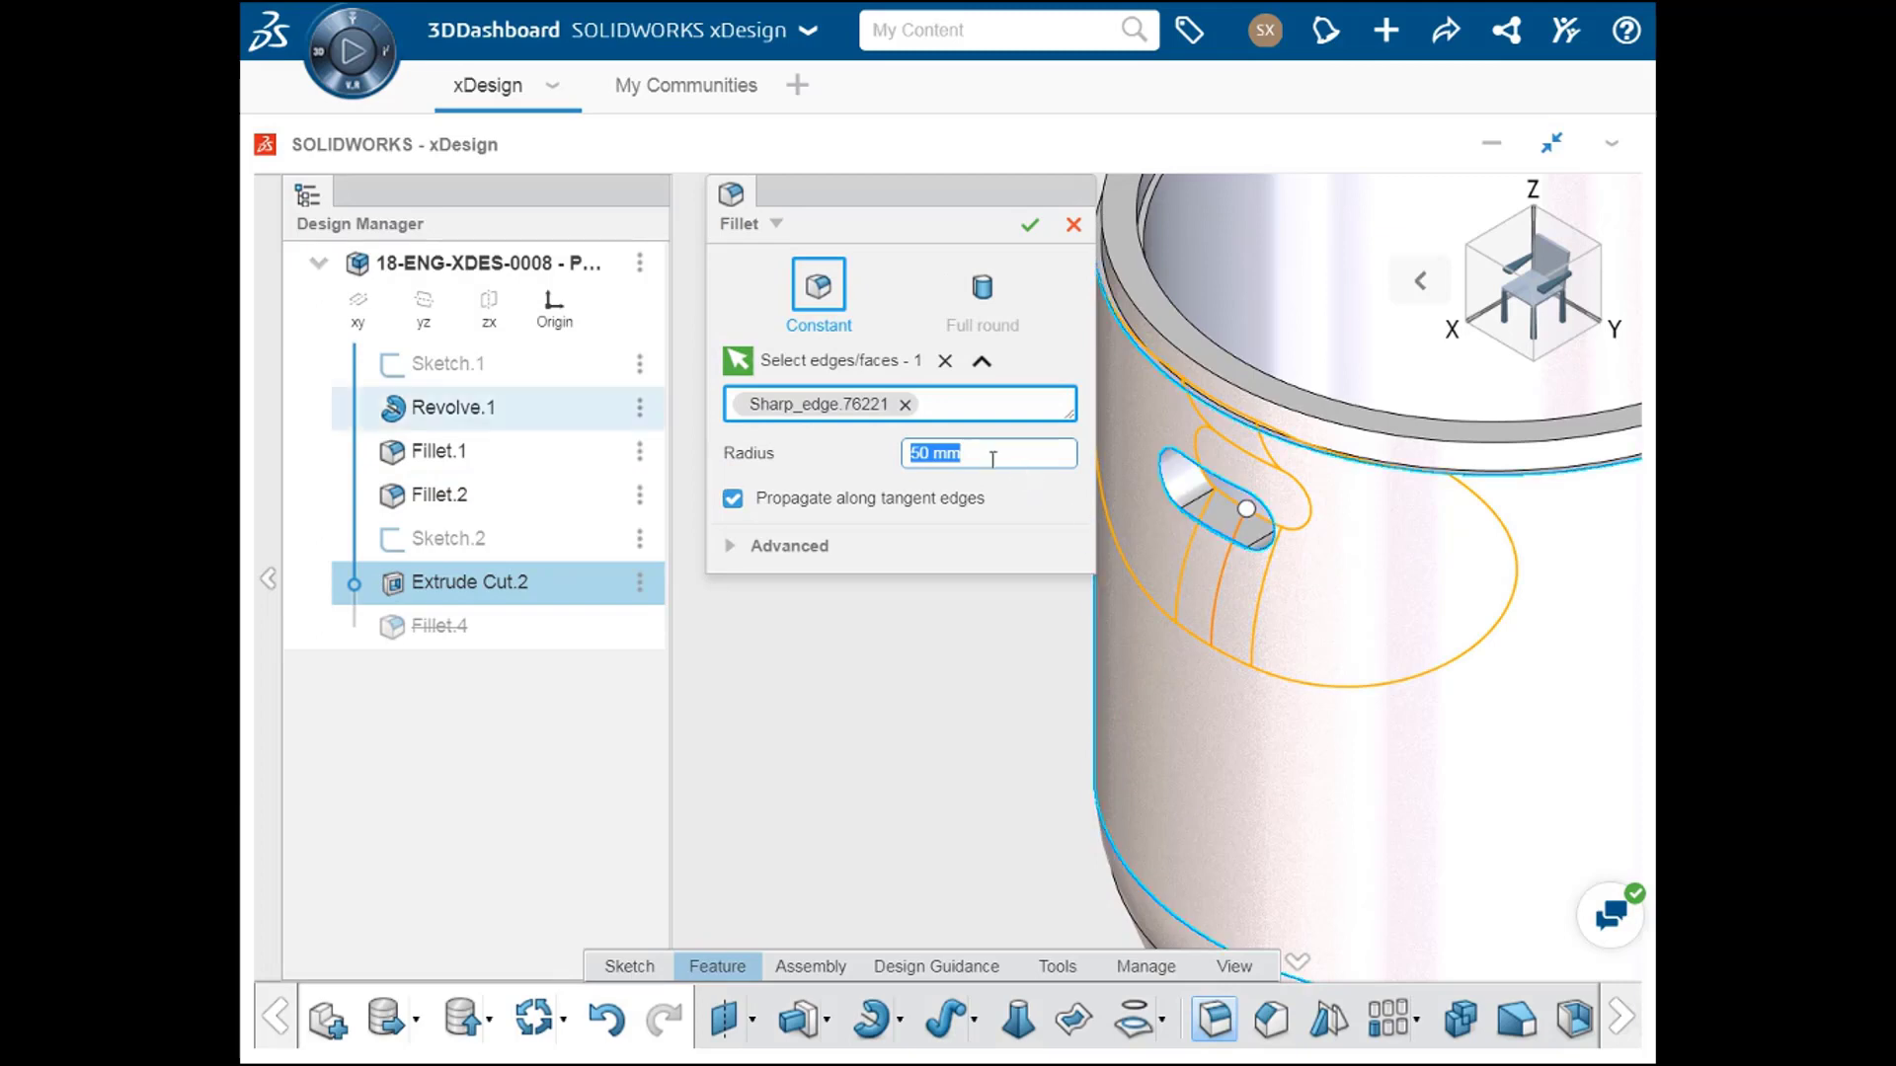
{"action": "type", "text": "2.5"}
{"action": "key", "text": "Return"}
{"action": "left_click", "coordinate": [1030, 225]}
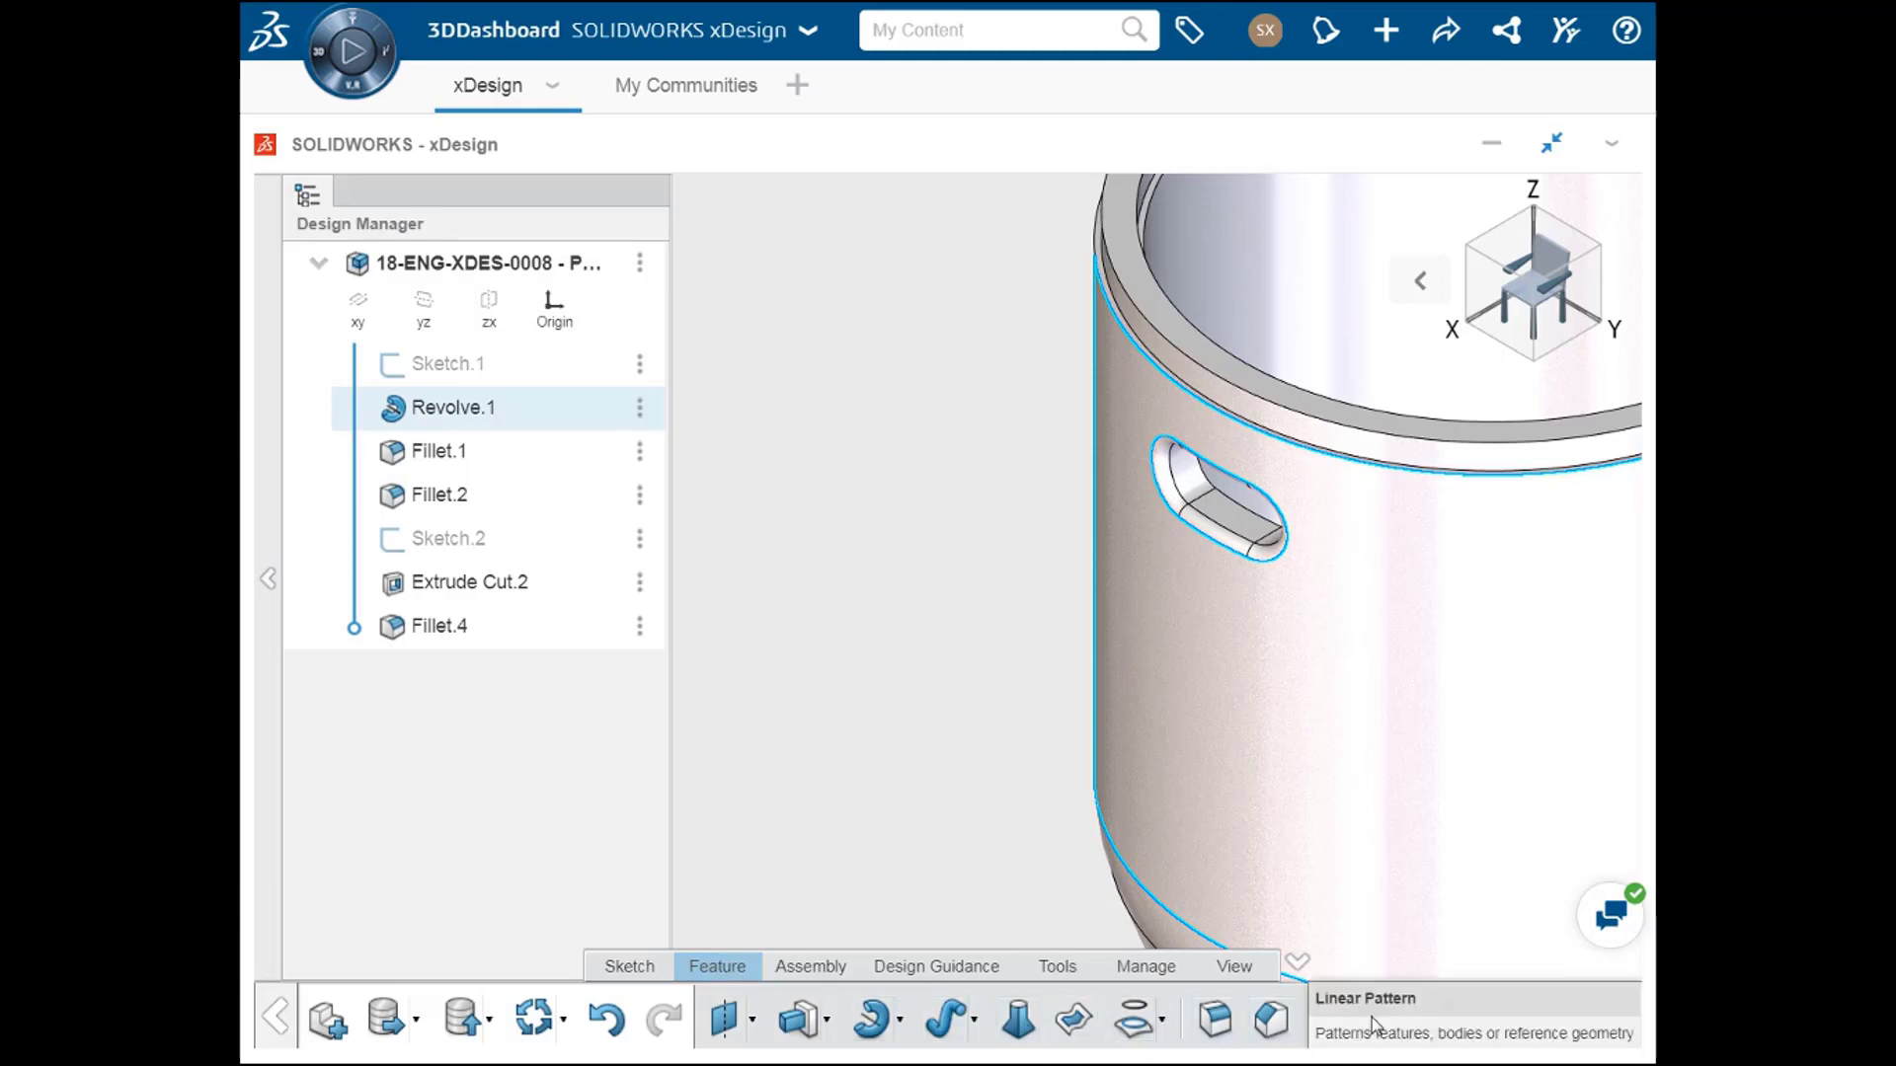
Step: Start a linear pattern with body selection off and pick the slot cut and its fillet as the items
{"action": "left_click", "coordinate": [1418, 1023]}
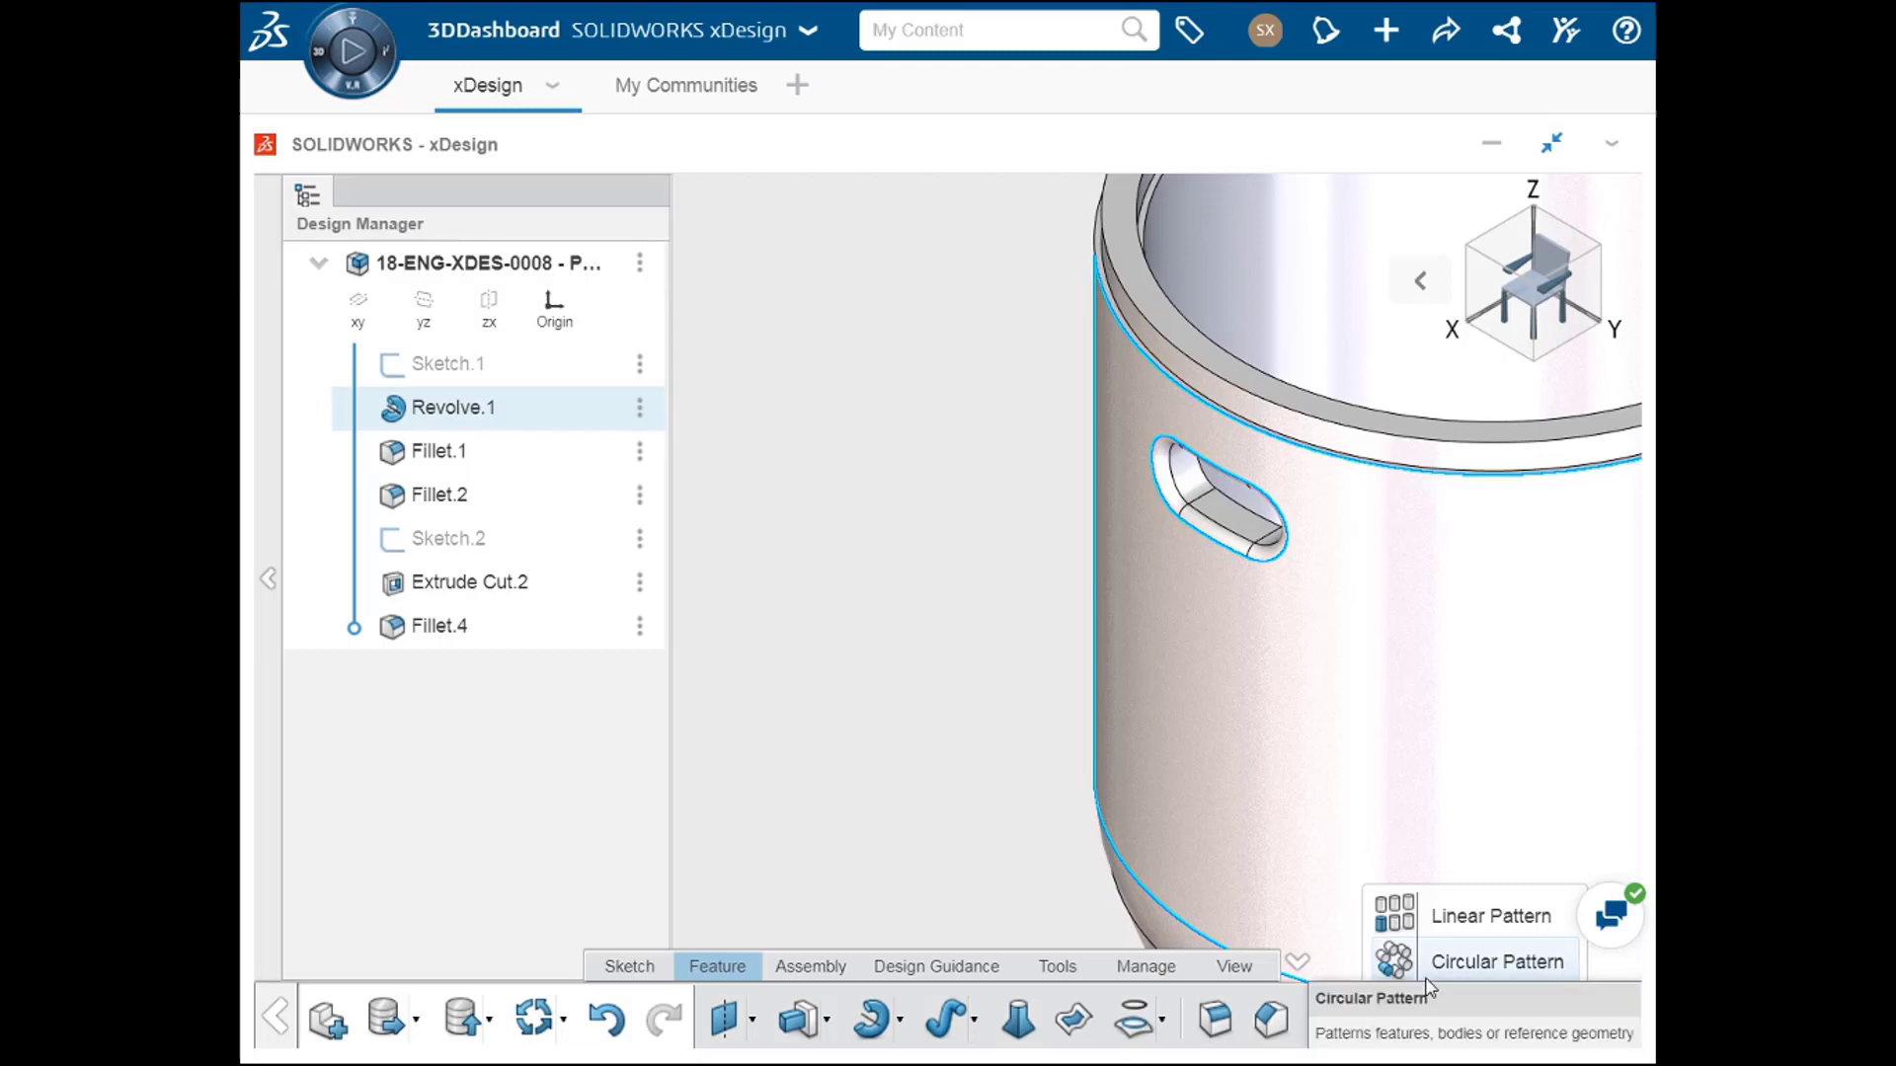
{"action": "left_click", "coordinate": [1452, 915]}
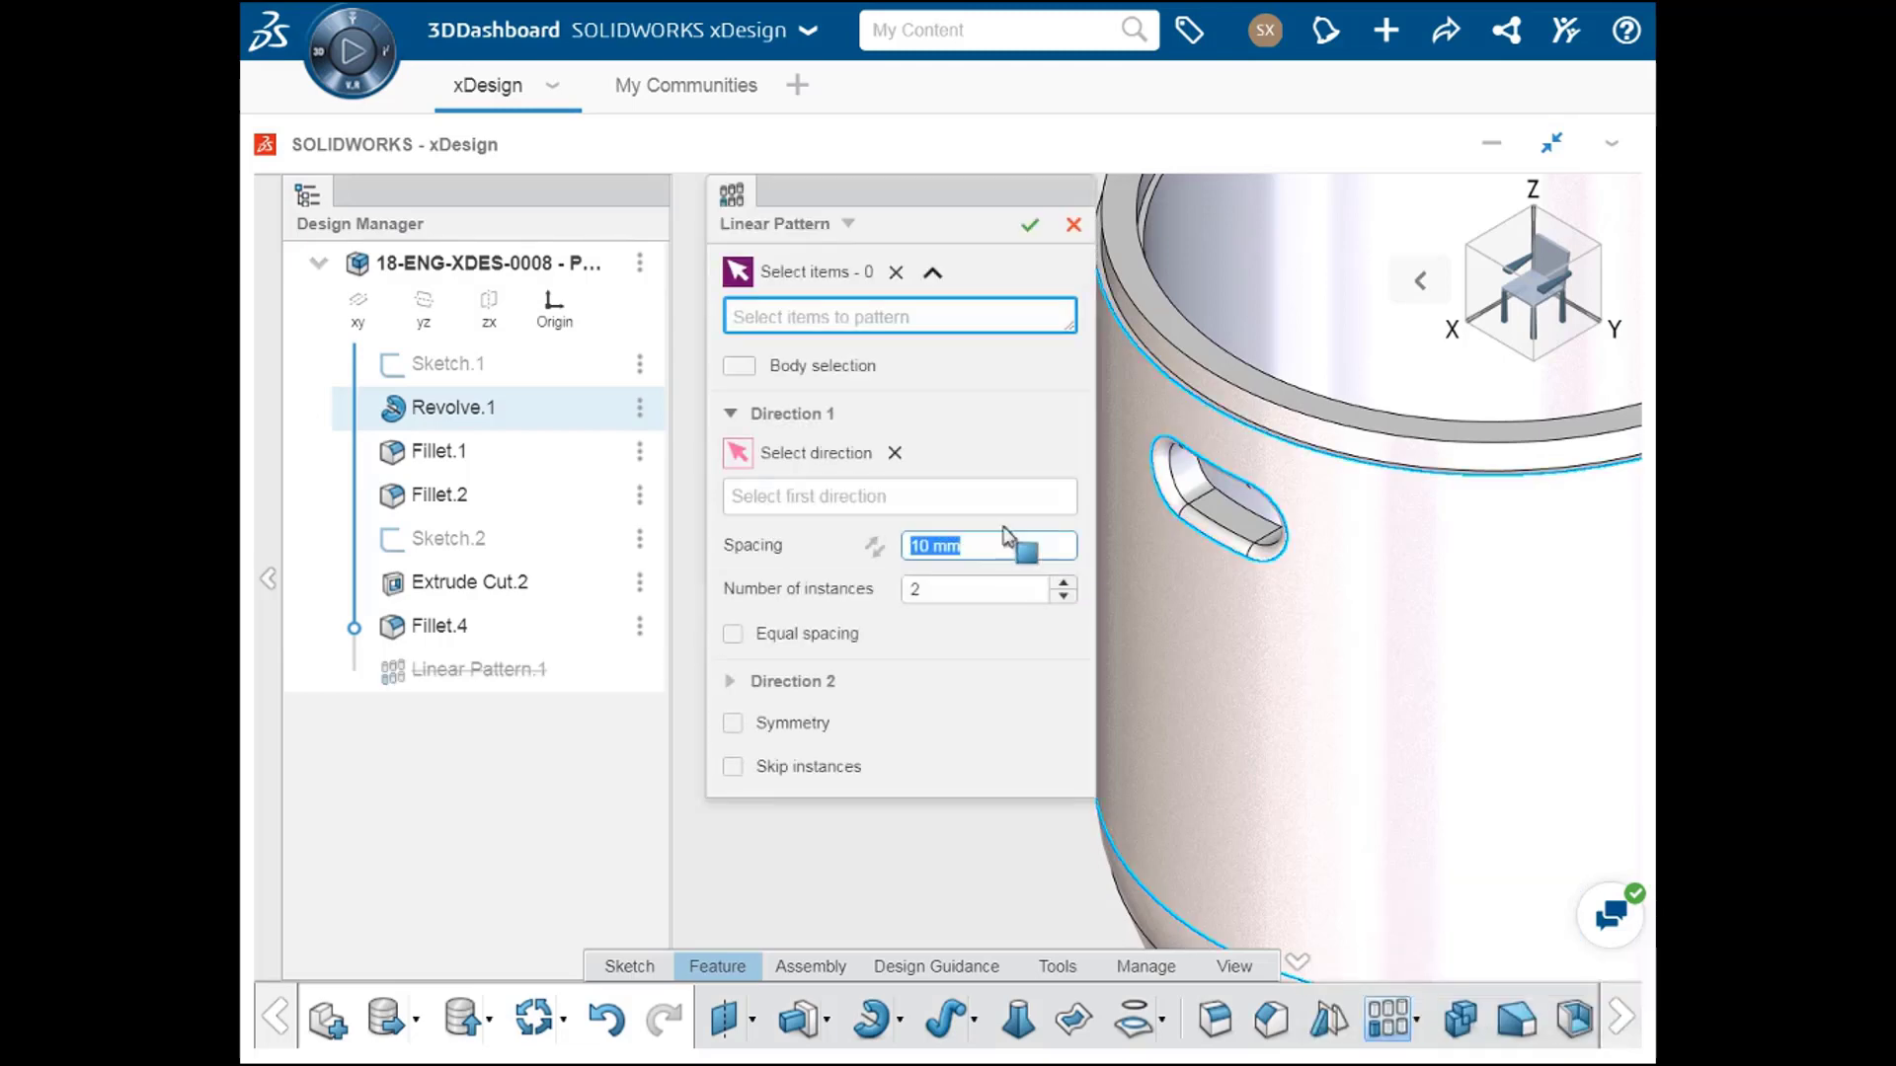
{"action": "left_click", "coordinate": [741, 368]}
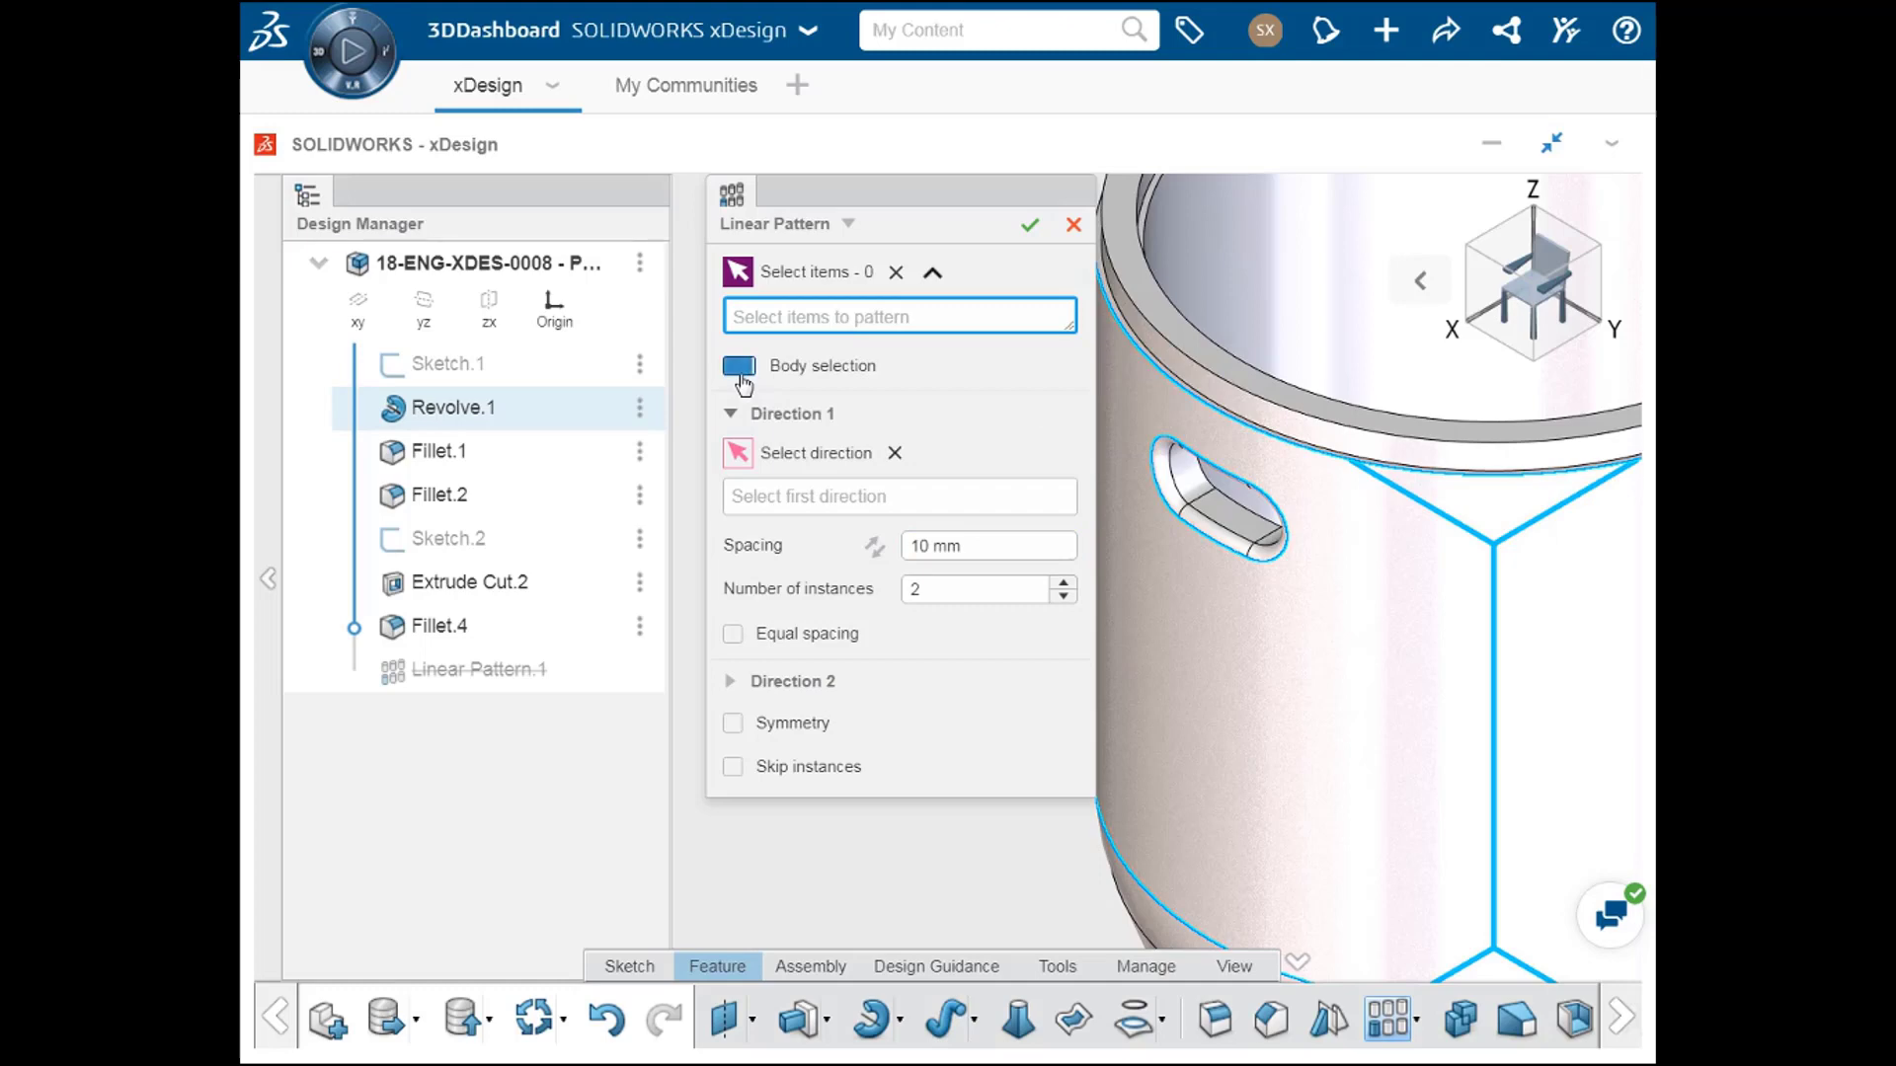
{"action": "left_click", "coordinate": [740, 368]}
{"action": "left_click", "coordinate": [1234, 512]}
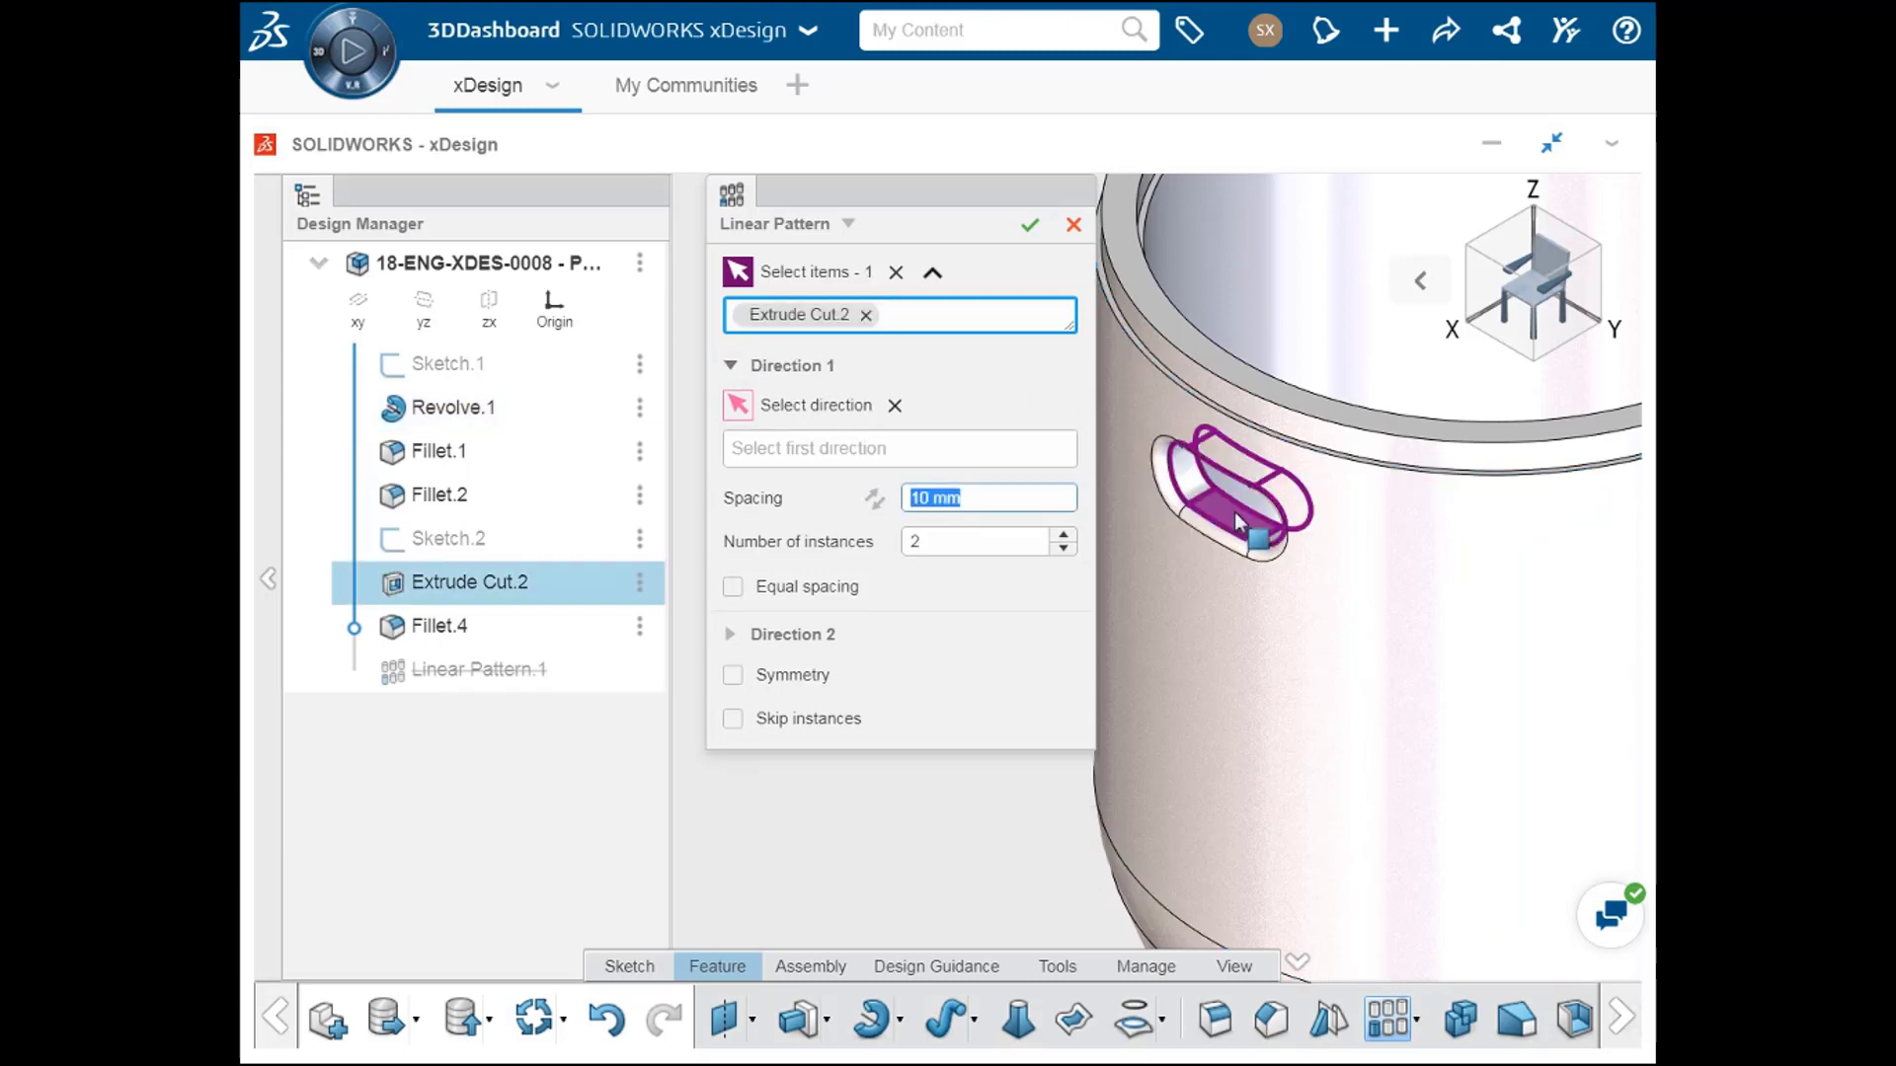
{"action": "left_click", "coordinate": [1220, 542]}
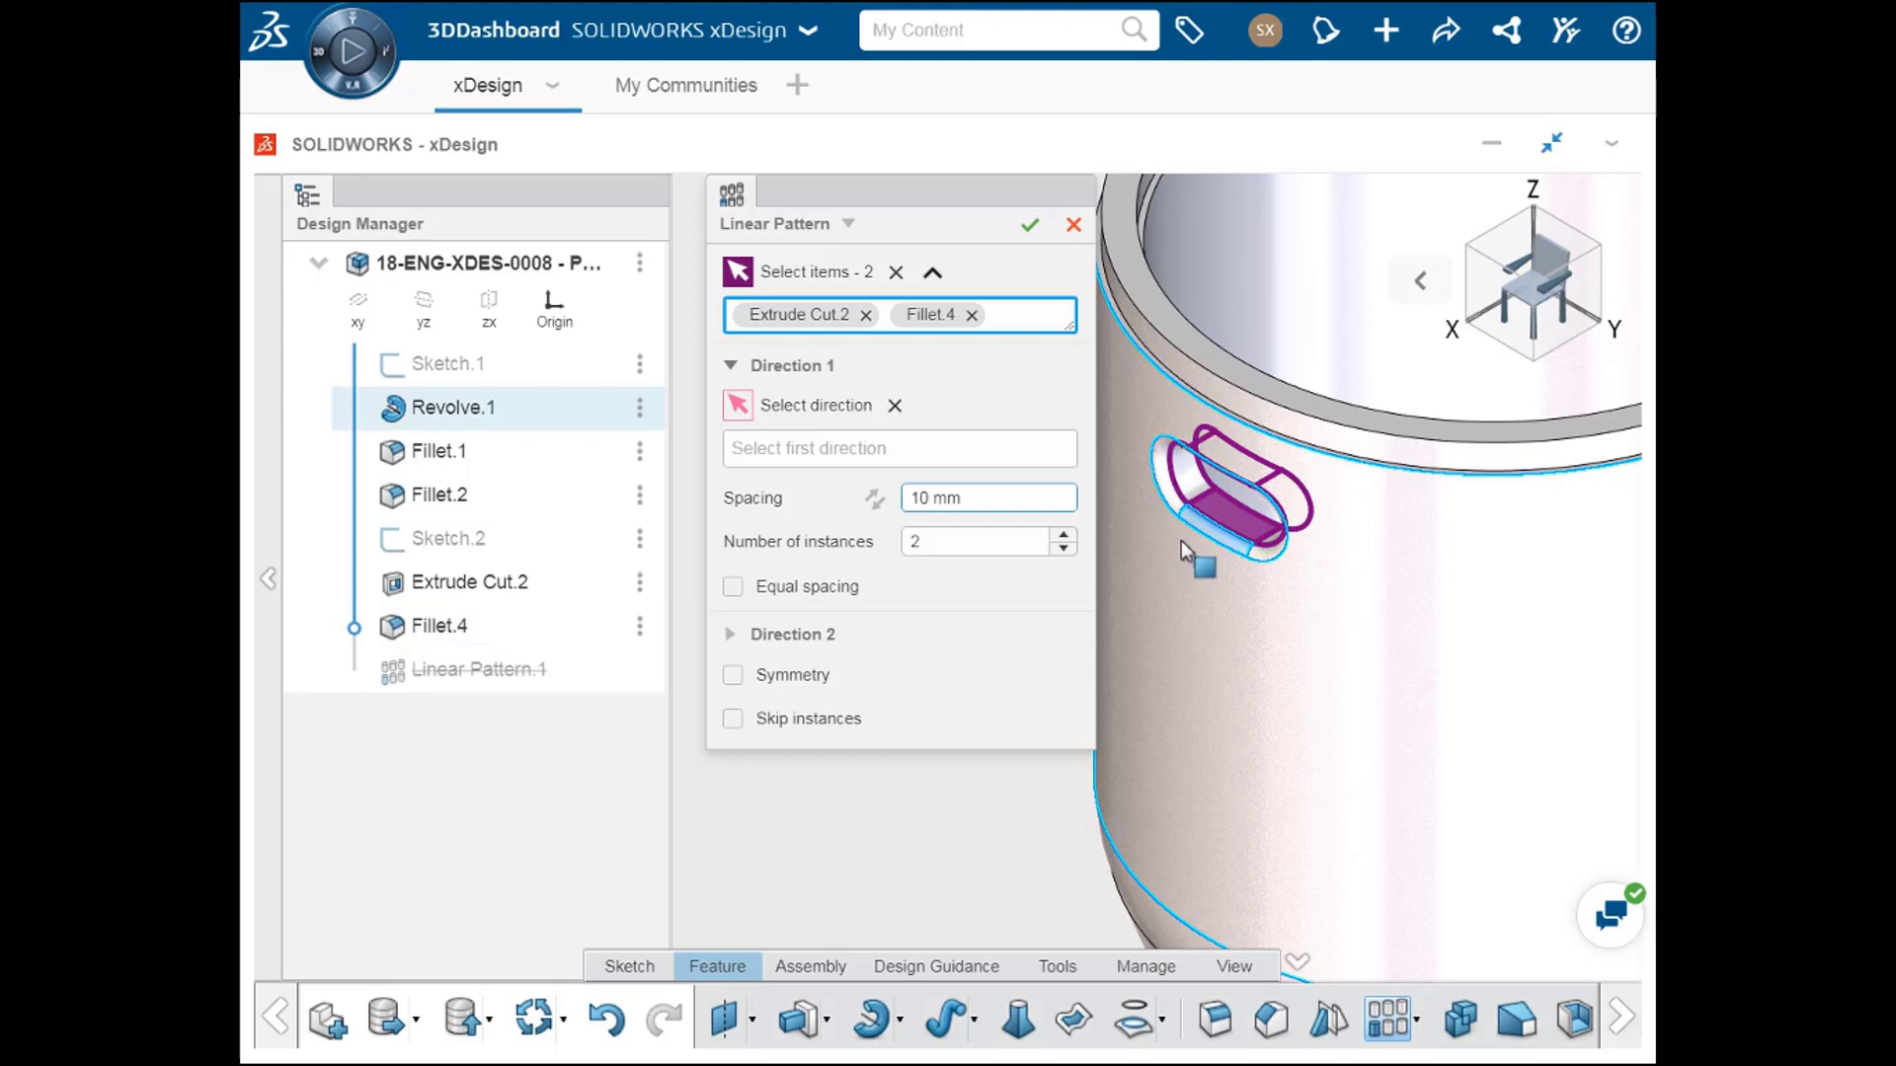
Step: Try the xy plane as the pattern's first direction and clear it again
{"action": "key", "text": "f"}
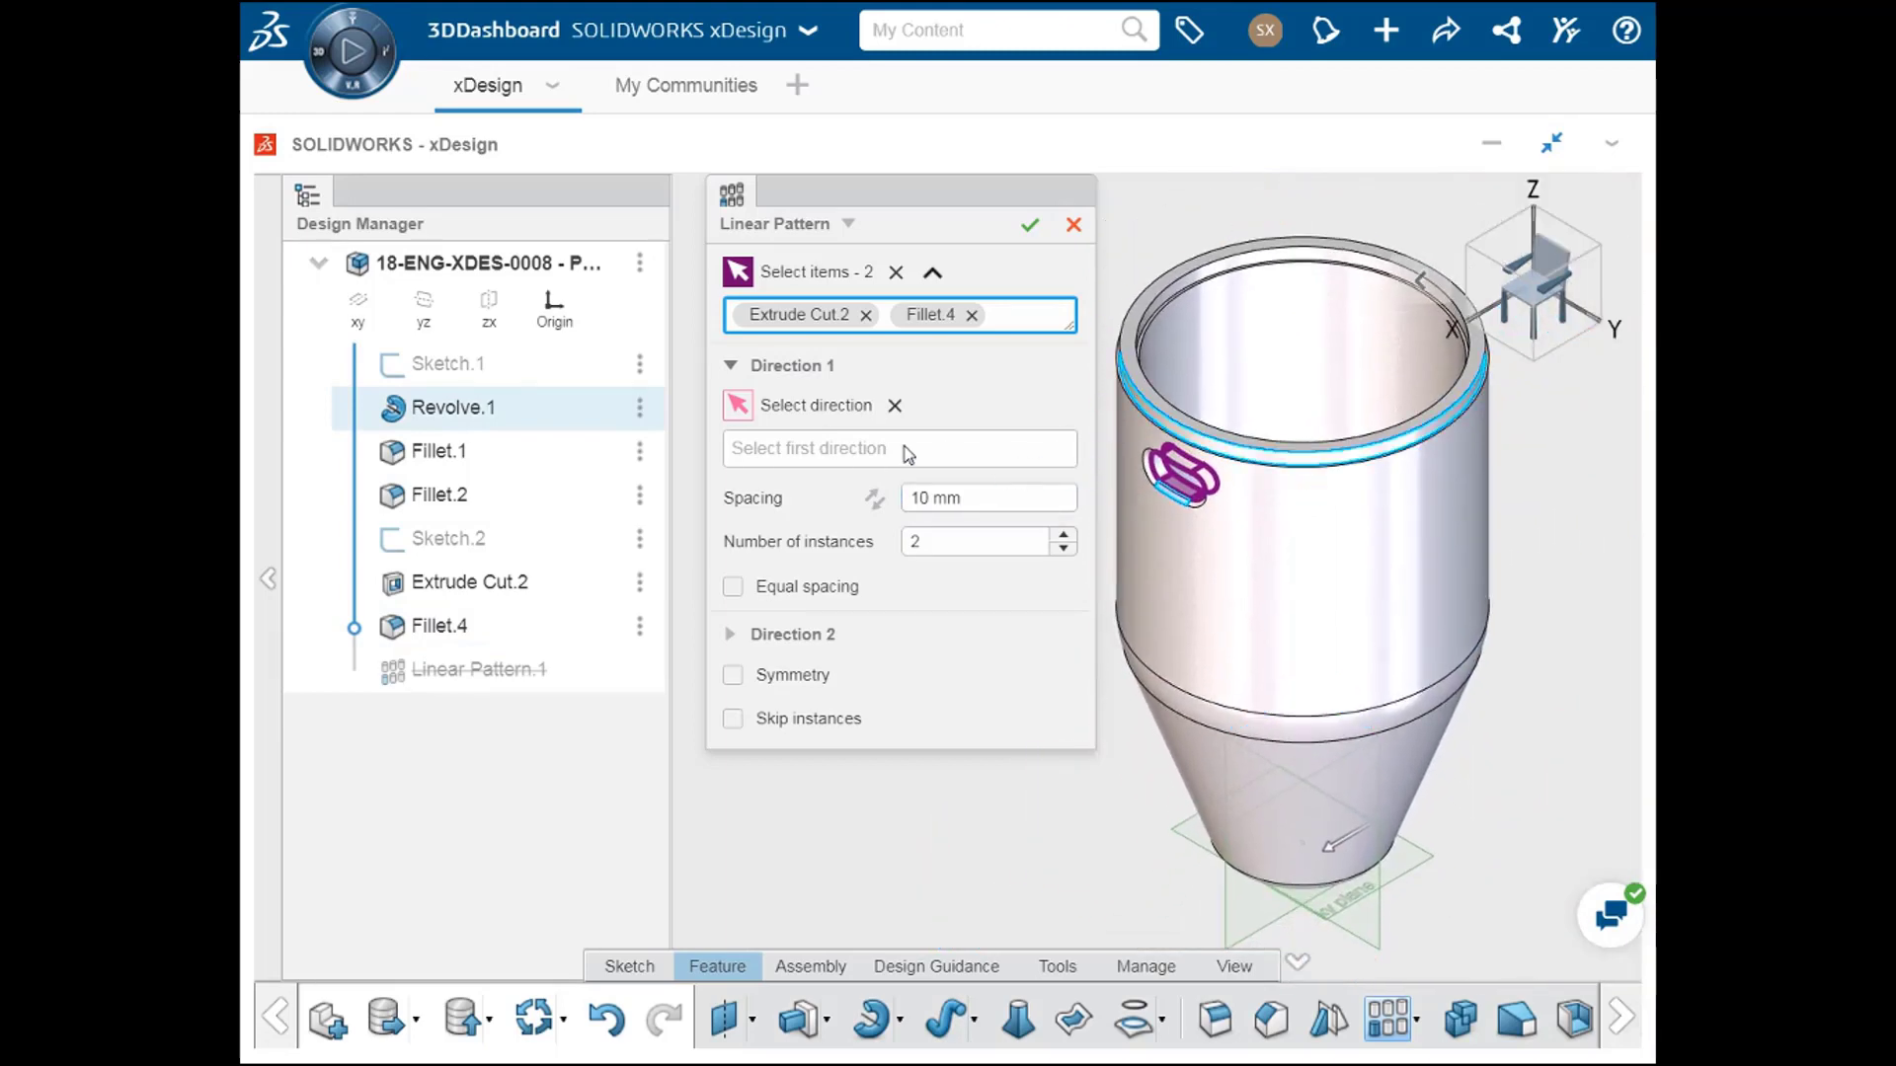
{"action": "left_click", "coordinate": [879, 449]}
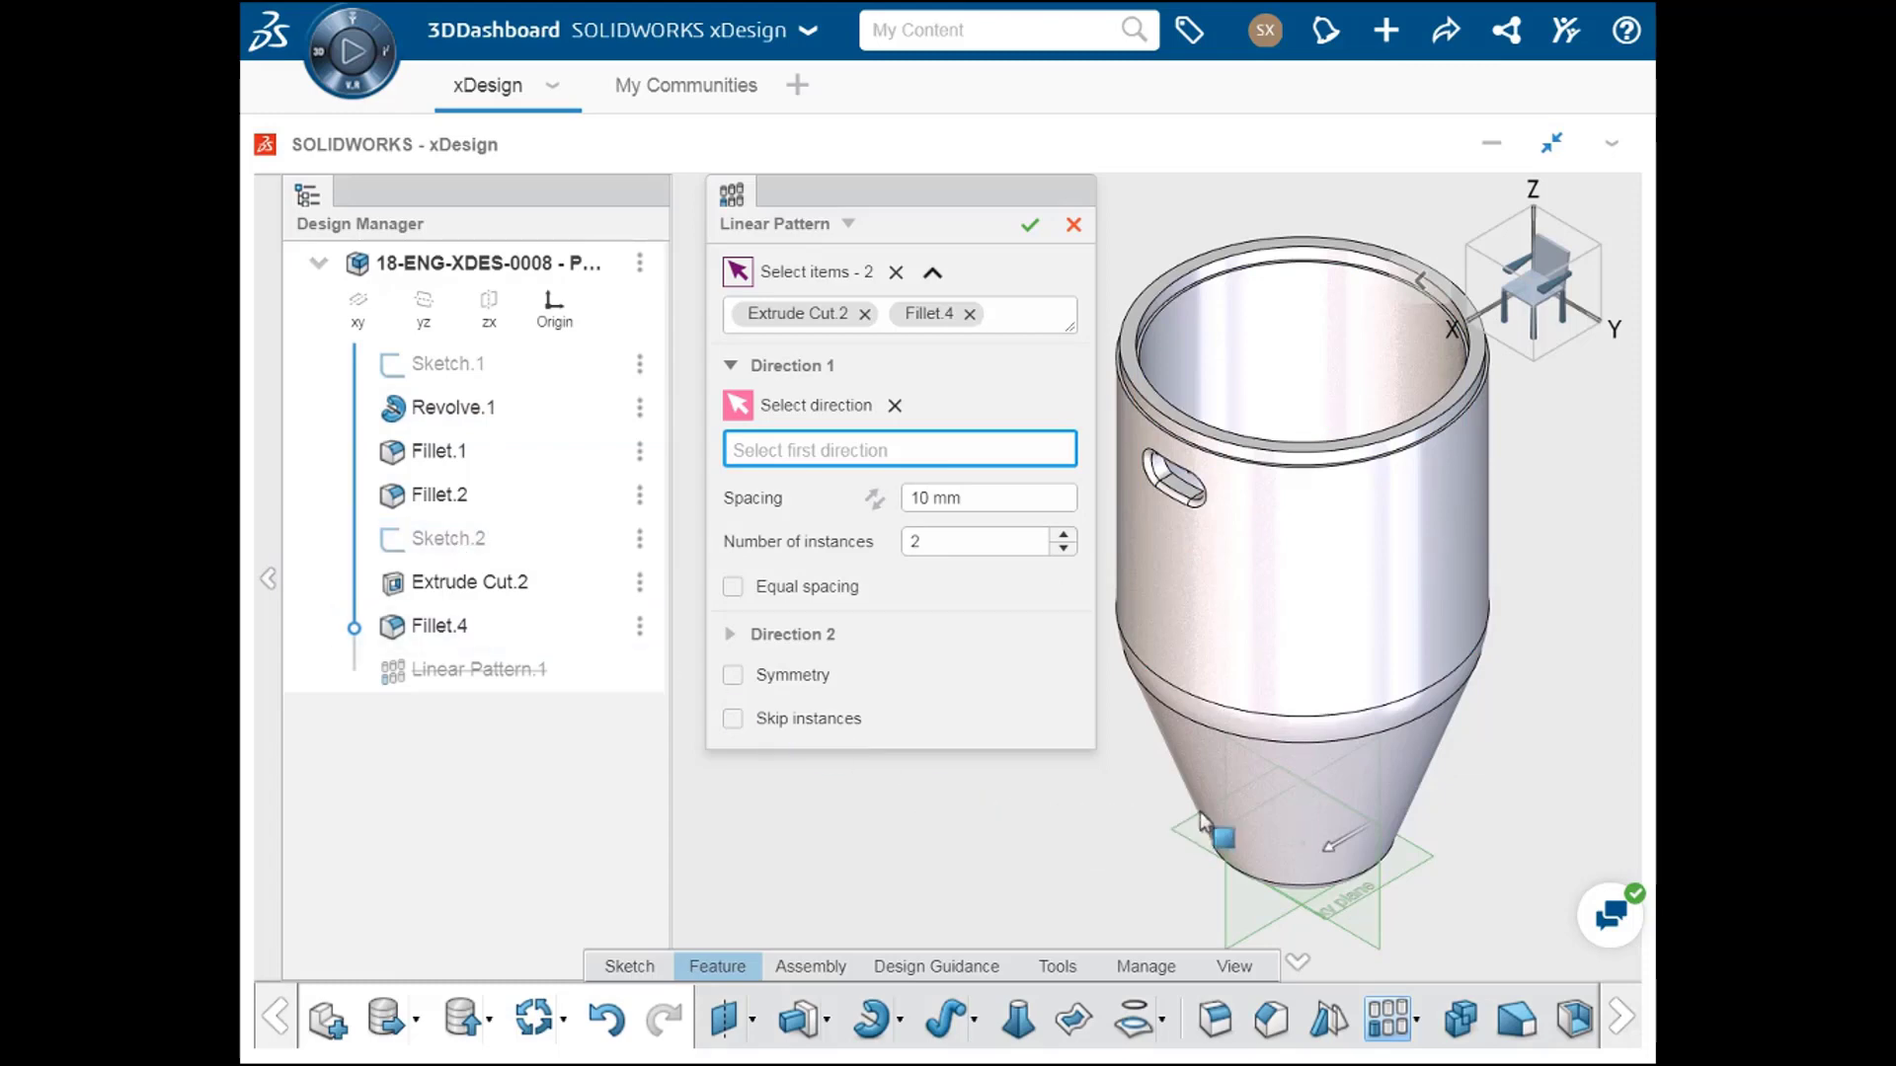
{"action": "left_click", "coordinate": [1305, 820]}
{"action": "left_click", "coordinate": [812, 449]}
{"action": "left_click", "coordinate": [1414, 863]}
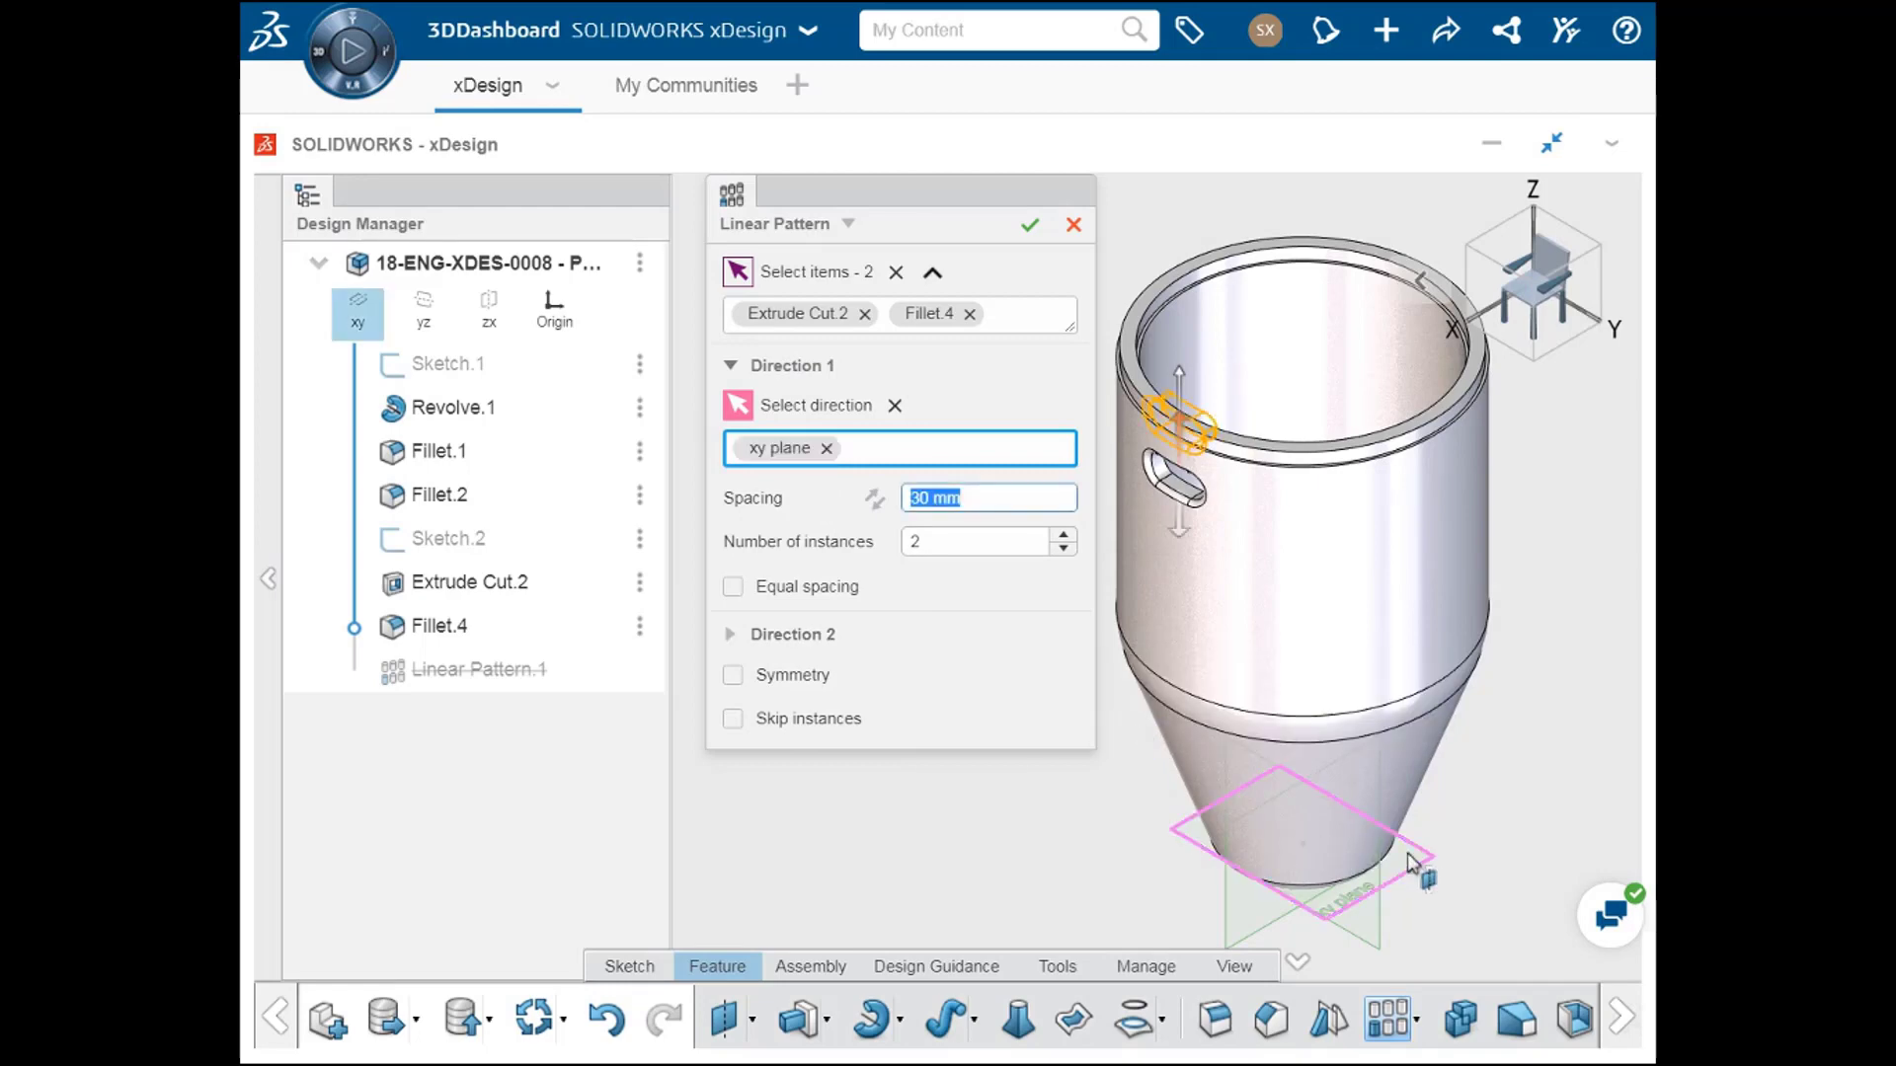
{"action": "left_click", "coordinate": [826, 449]}
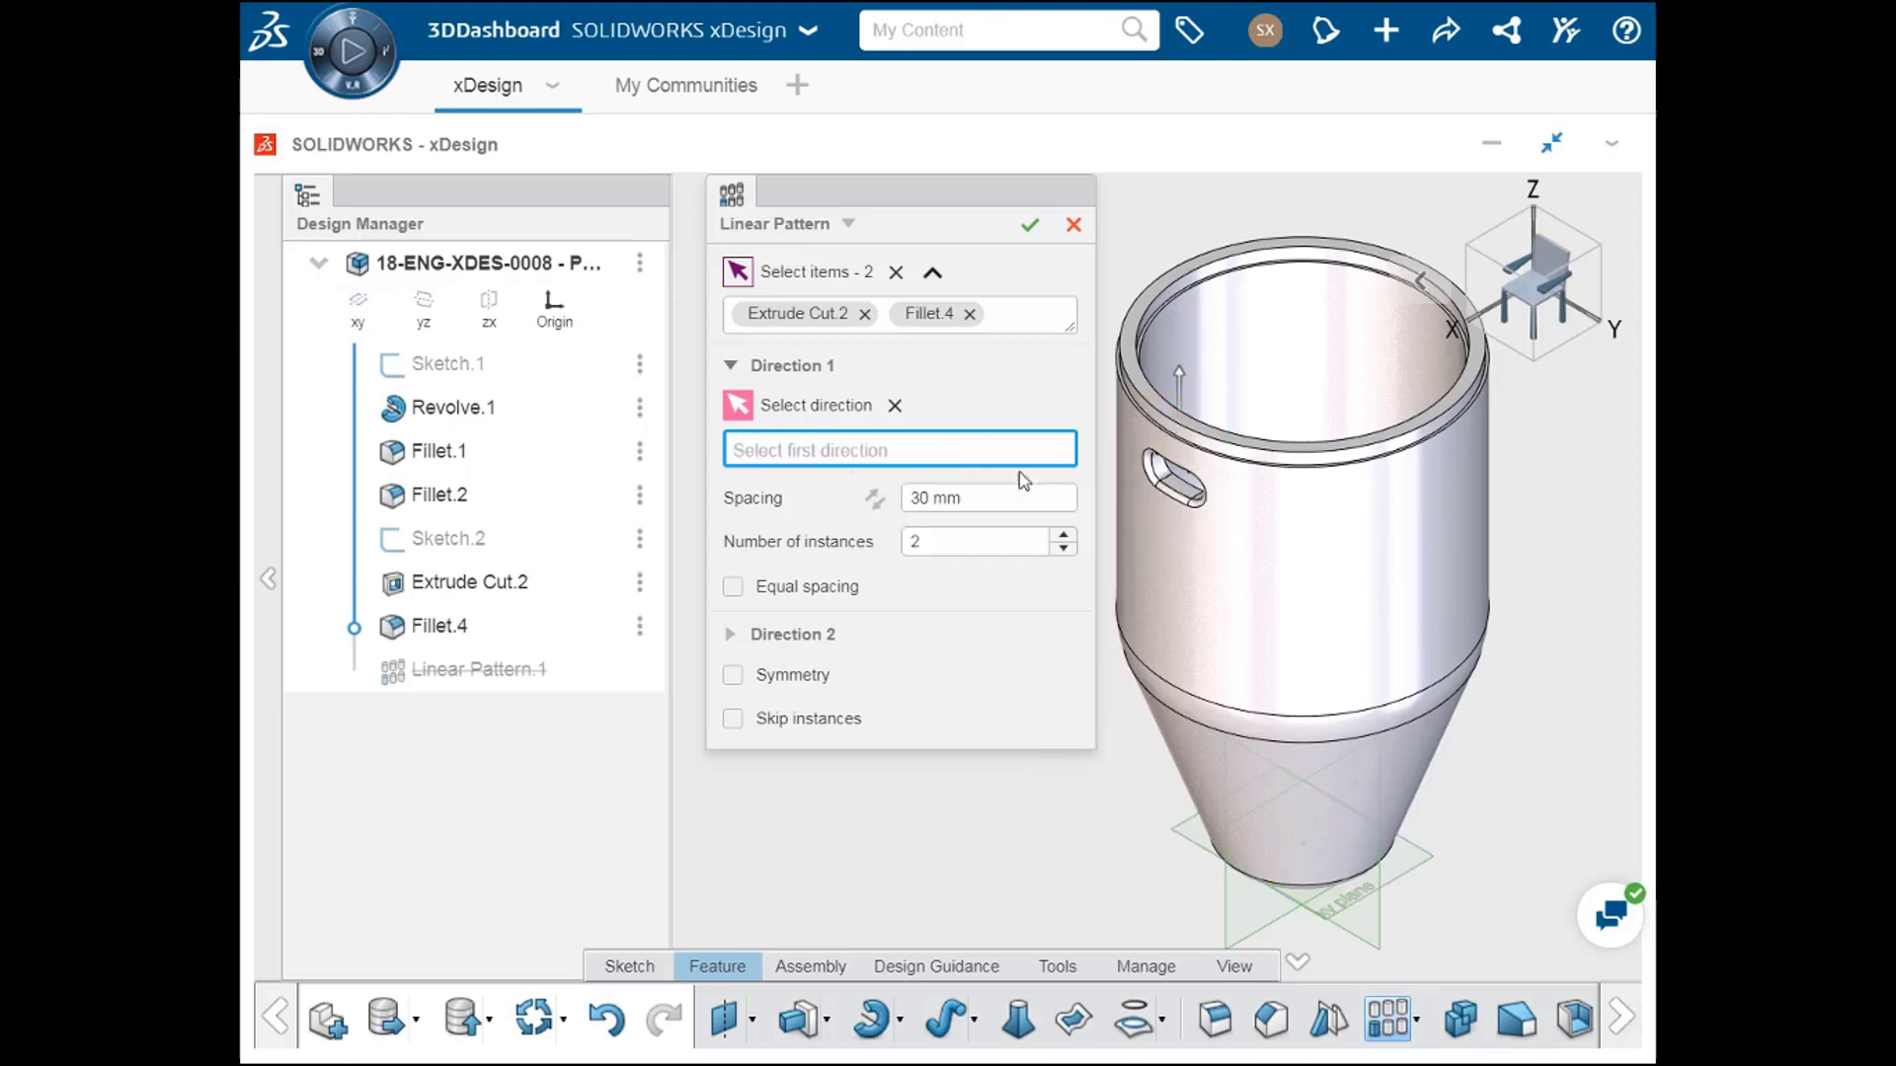
Step: Use the container's outer cylindrical face as the first pattern direction, 30 mm spacing, reversed to run down the wall
{"action": "left_click", "coordinate": [1339, 573]}
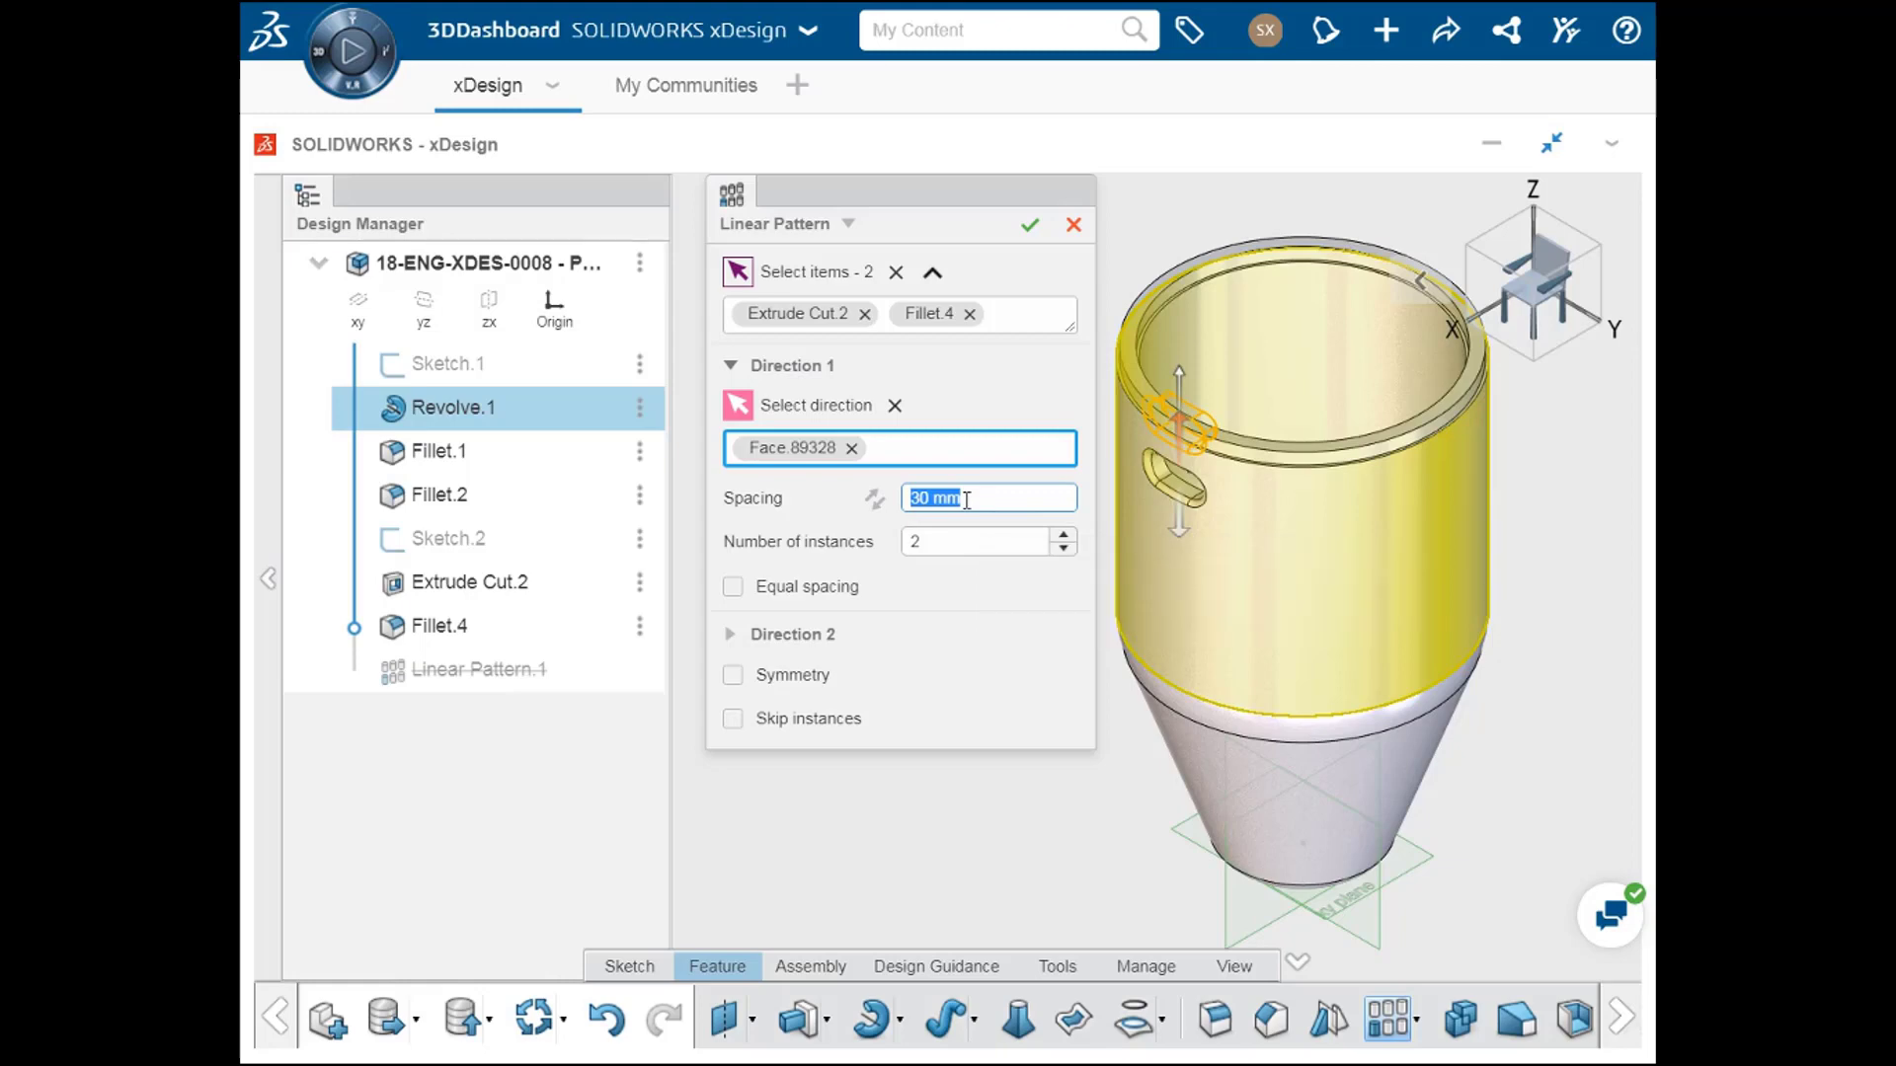
{"action": "scroll", "coordinate": [967, 501], "scroll_direction": "down", "scroll_amount": 1}
{"action": "scroll", "coordinate": [966, 500], "scroll_direction": "down", "scroll_amount": 10}
{"action": "scroll", "coordinate": [966, 499], "scroll_direction": "up", "scroll_amount": 10}
{"action": "scroll", "coordinate": [967, 499], "scroll_direction": "up", "scroll_amount": 1}
{"action": "left_click", "coordinate": [879, 504]}
{"action": "left_click", "coordinate": [875, 500]}
{"action": "left_click", "coordinate": [875, 499]}
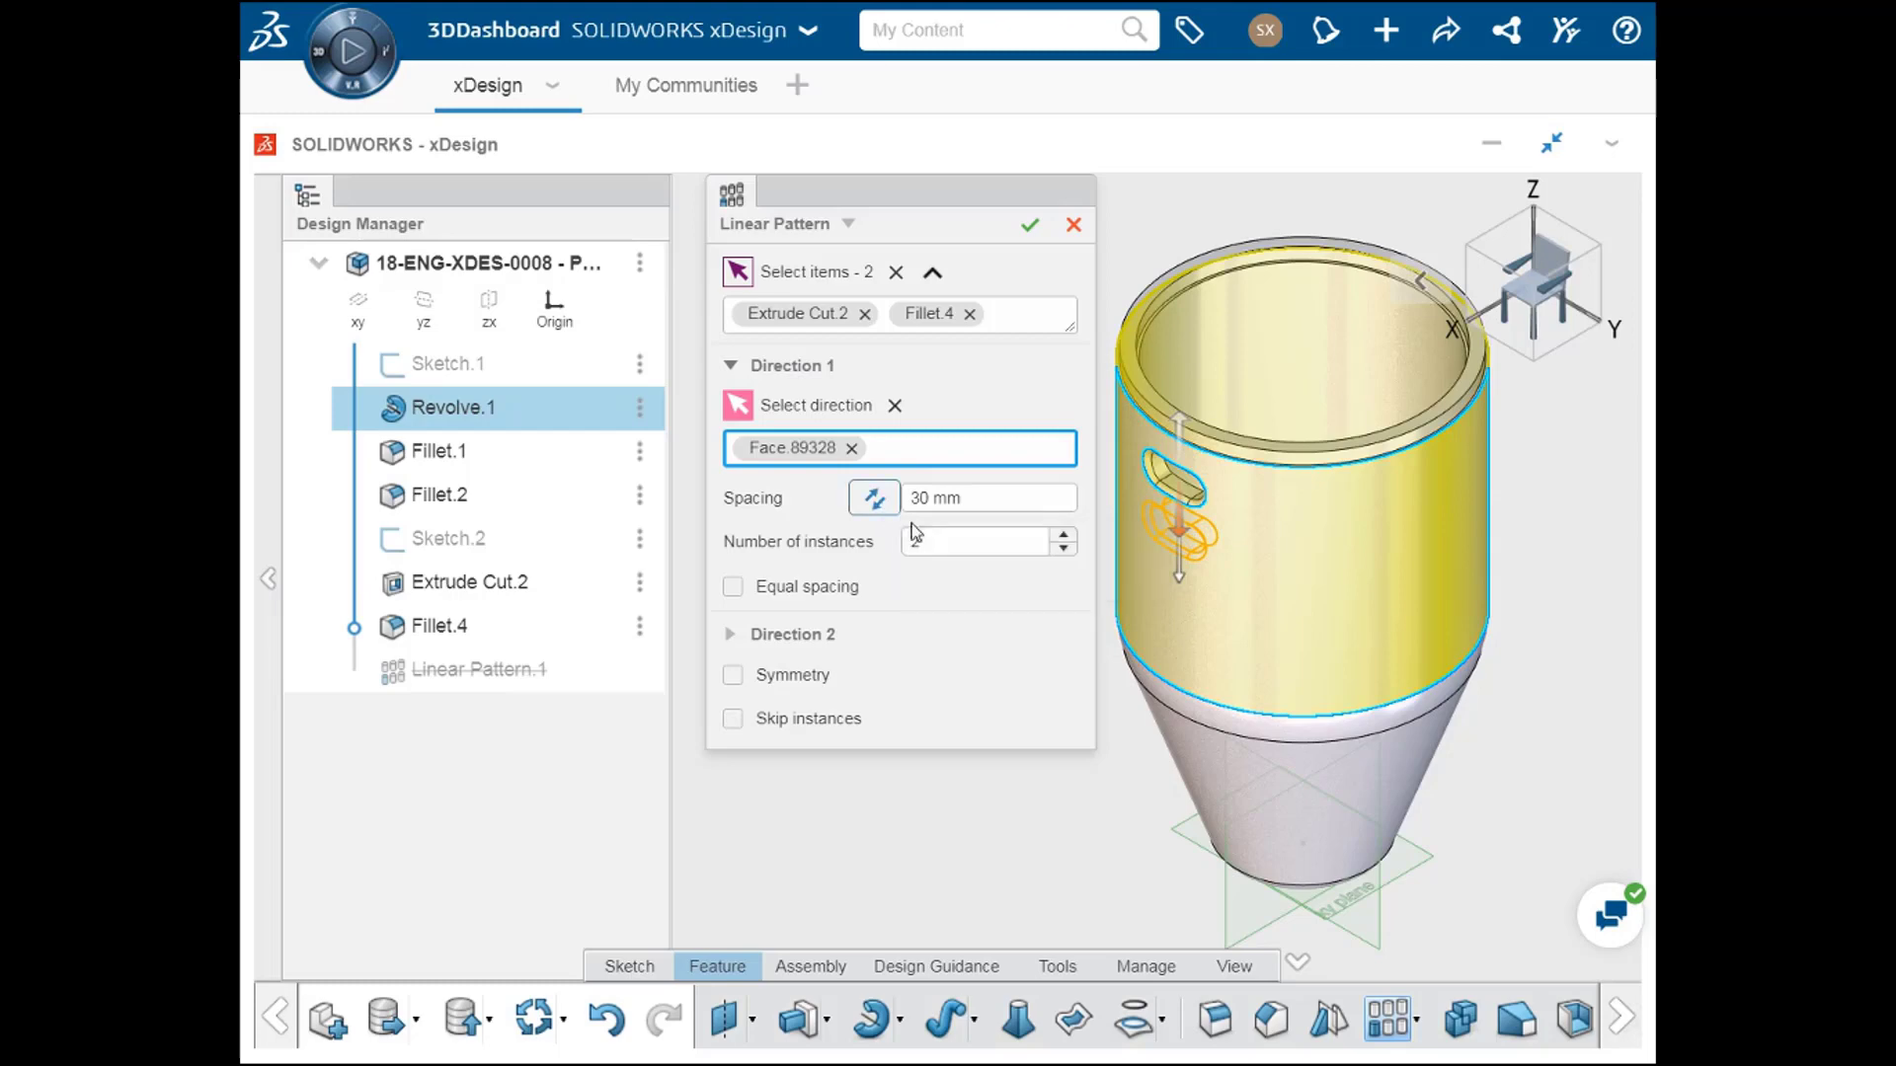
Step: Set the first direction to 4 instances and enable equal spacing
{"action": "left_click", "coordinate": [957, 545]}
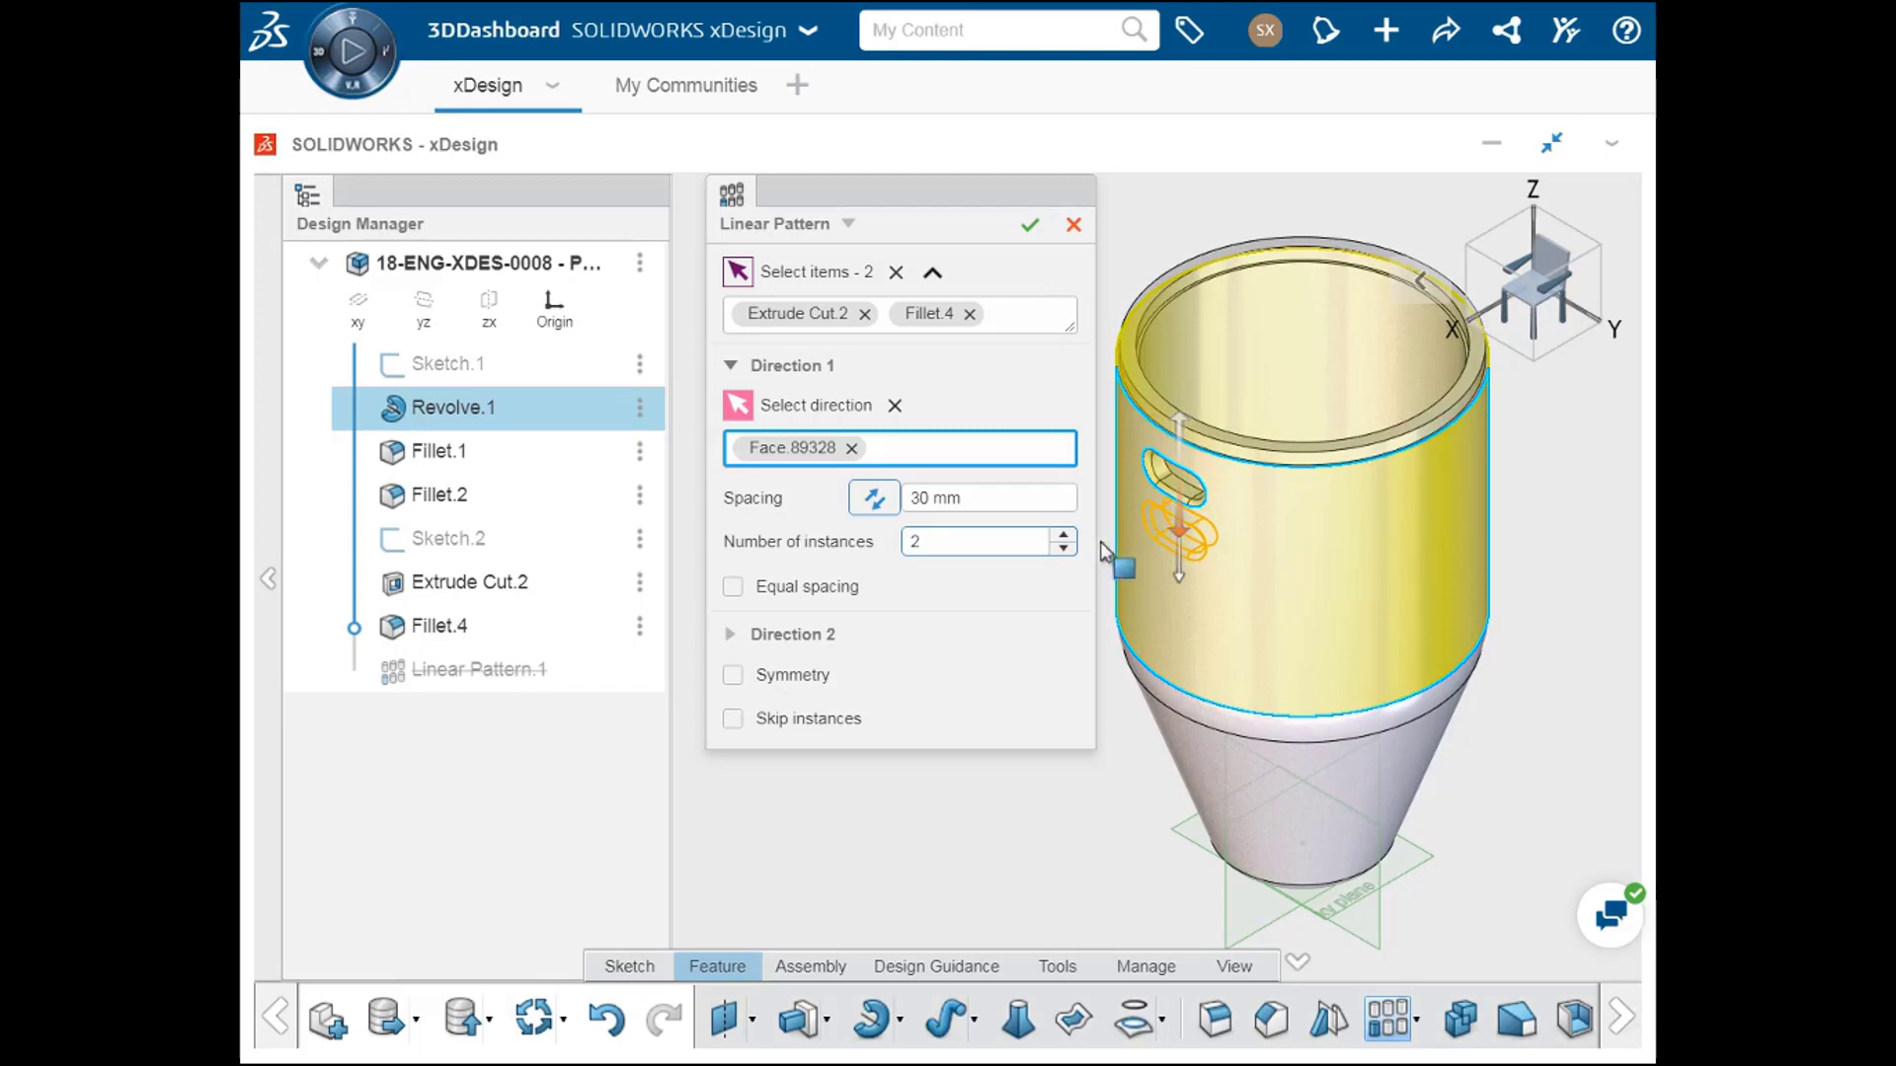
{"action": "left_click", "coordinate": [1066, 542]}
{"action": "left_click", "coordinate": [1065, 535]}
{"action": "left_click", "coordinate": [1065, 535]}
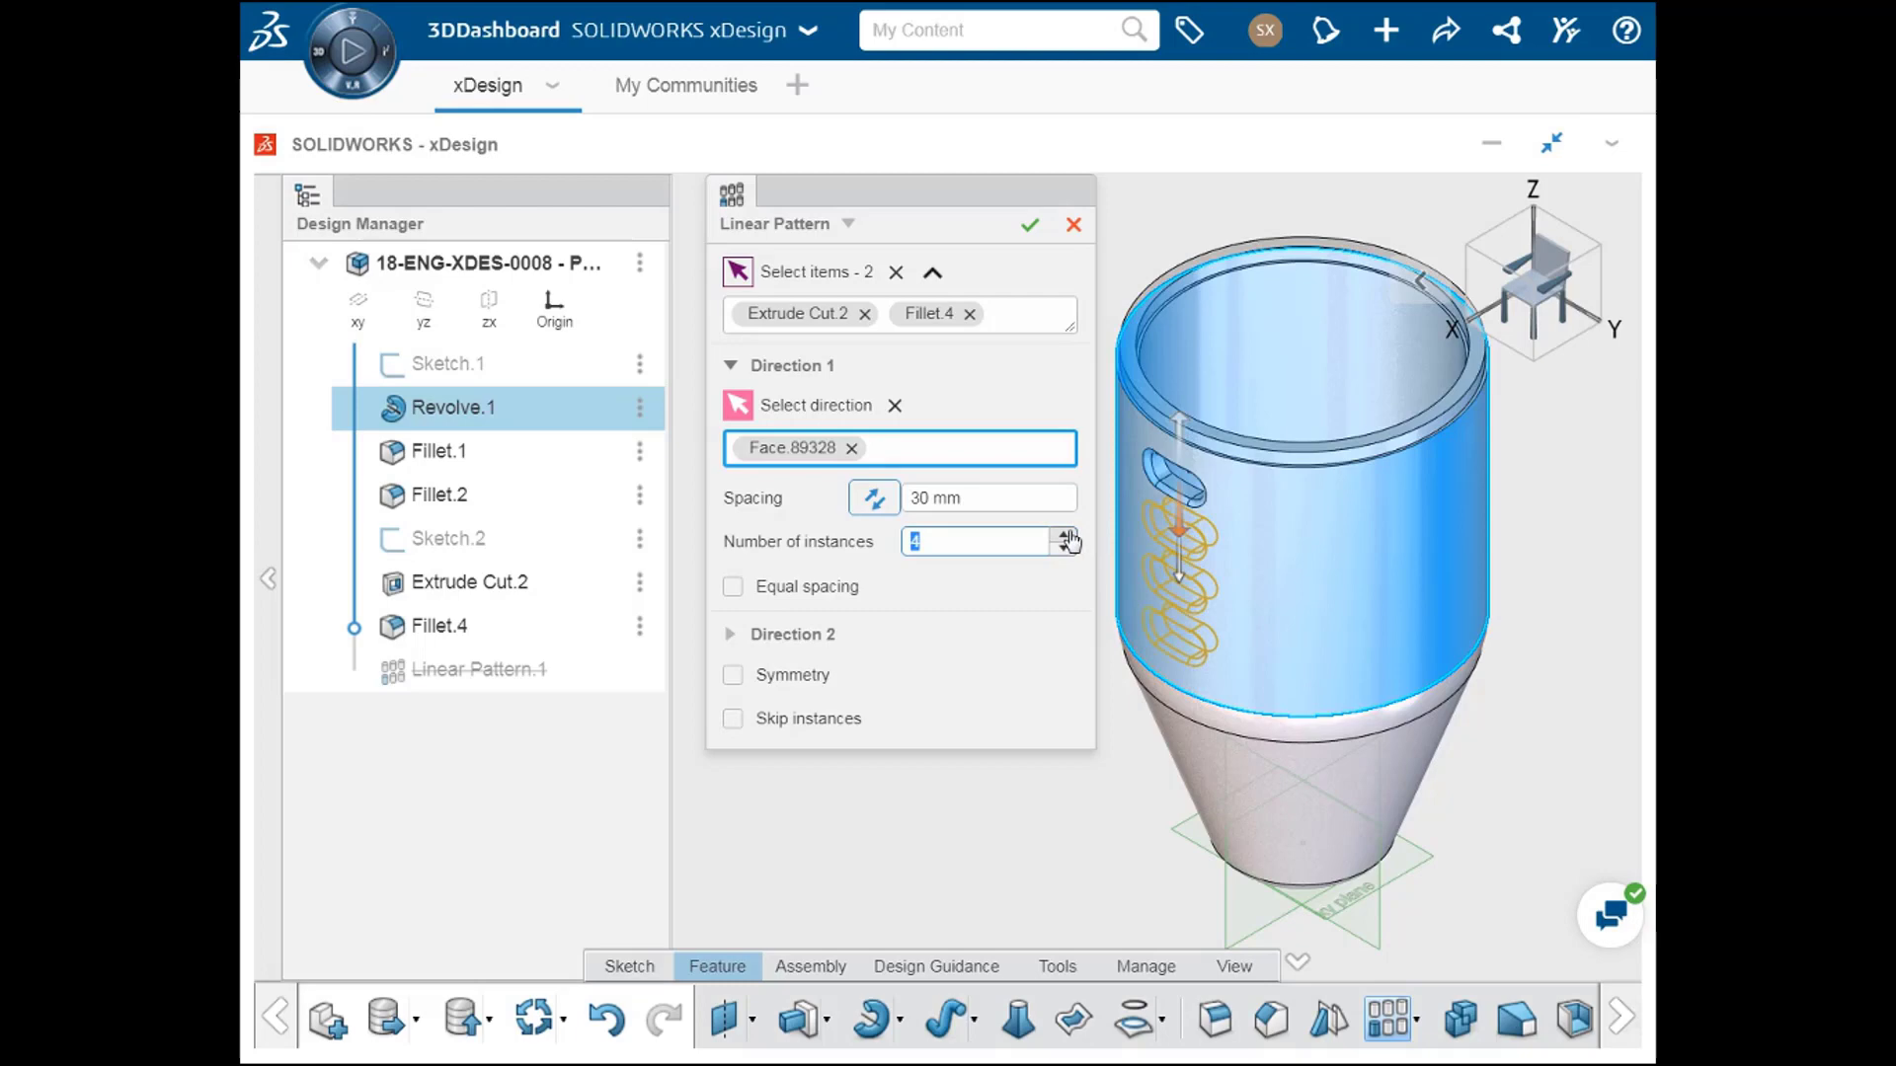
{"action": "left_click", "coordinate": [733, 588]}
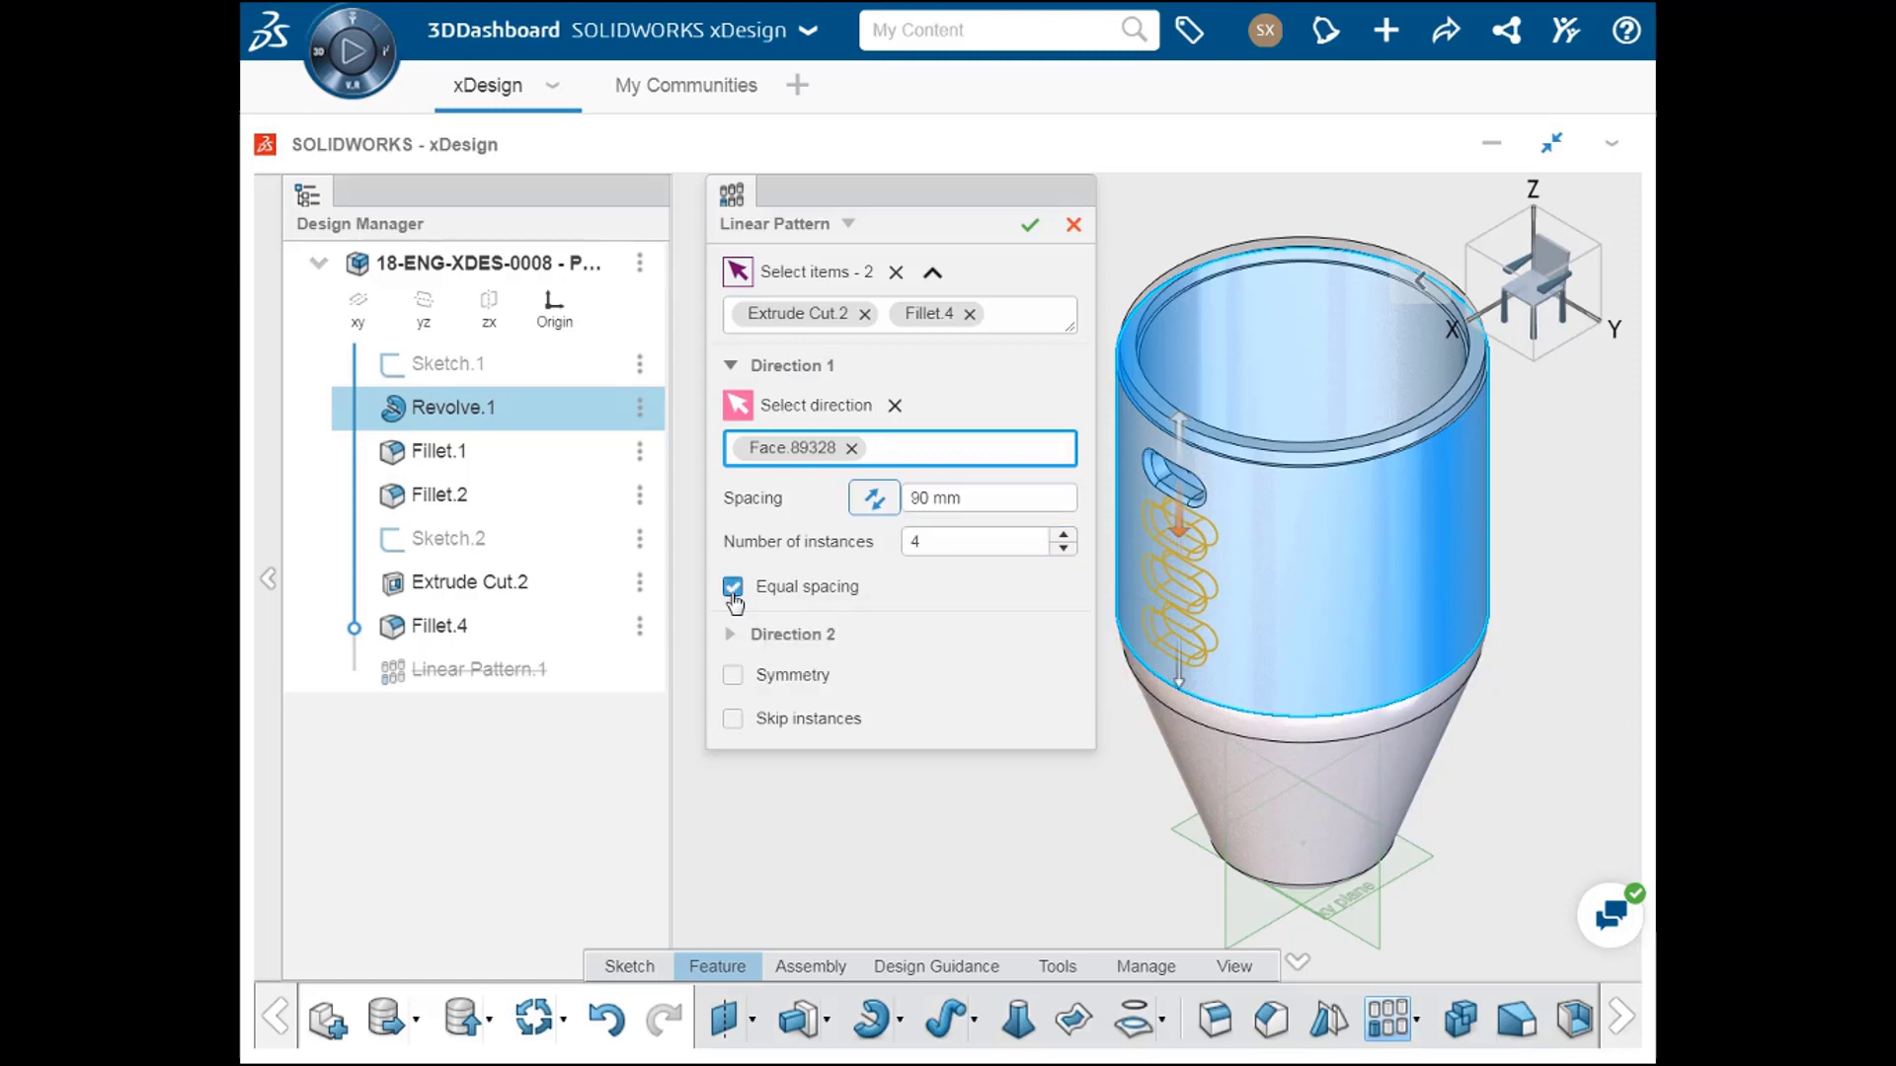
Step: Try 5 instances in the first direction and go back to 4
{"action": "middle_click_drag", "start_coordinate": [1274, 689], "coordinate": [1511, 548]}
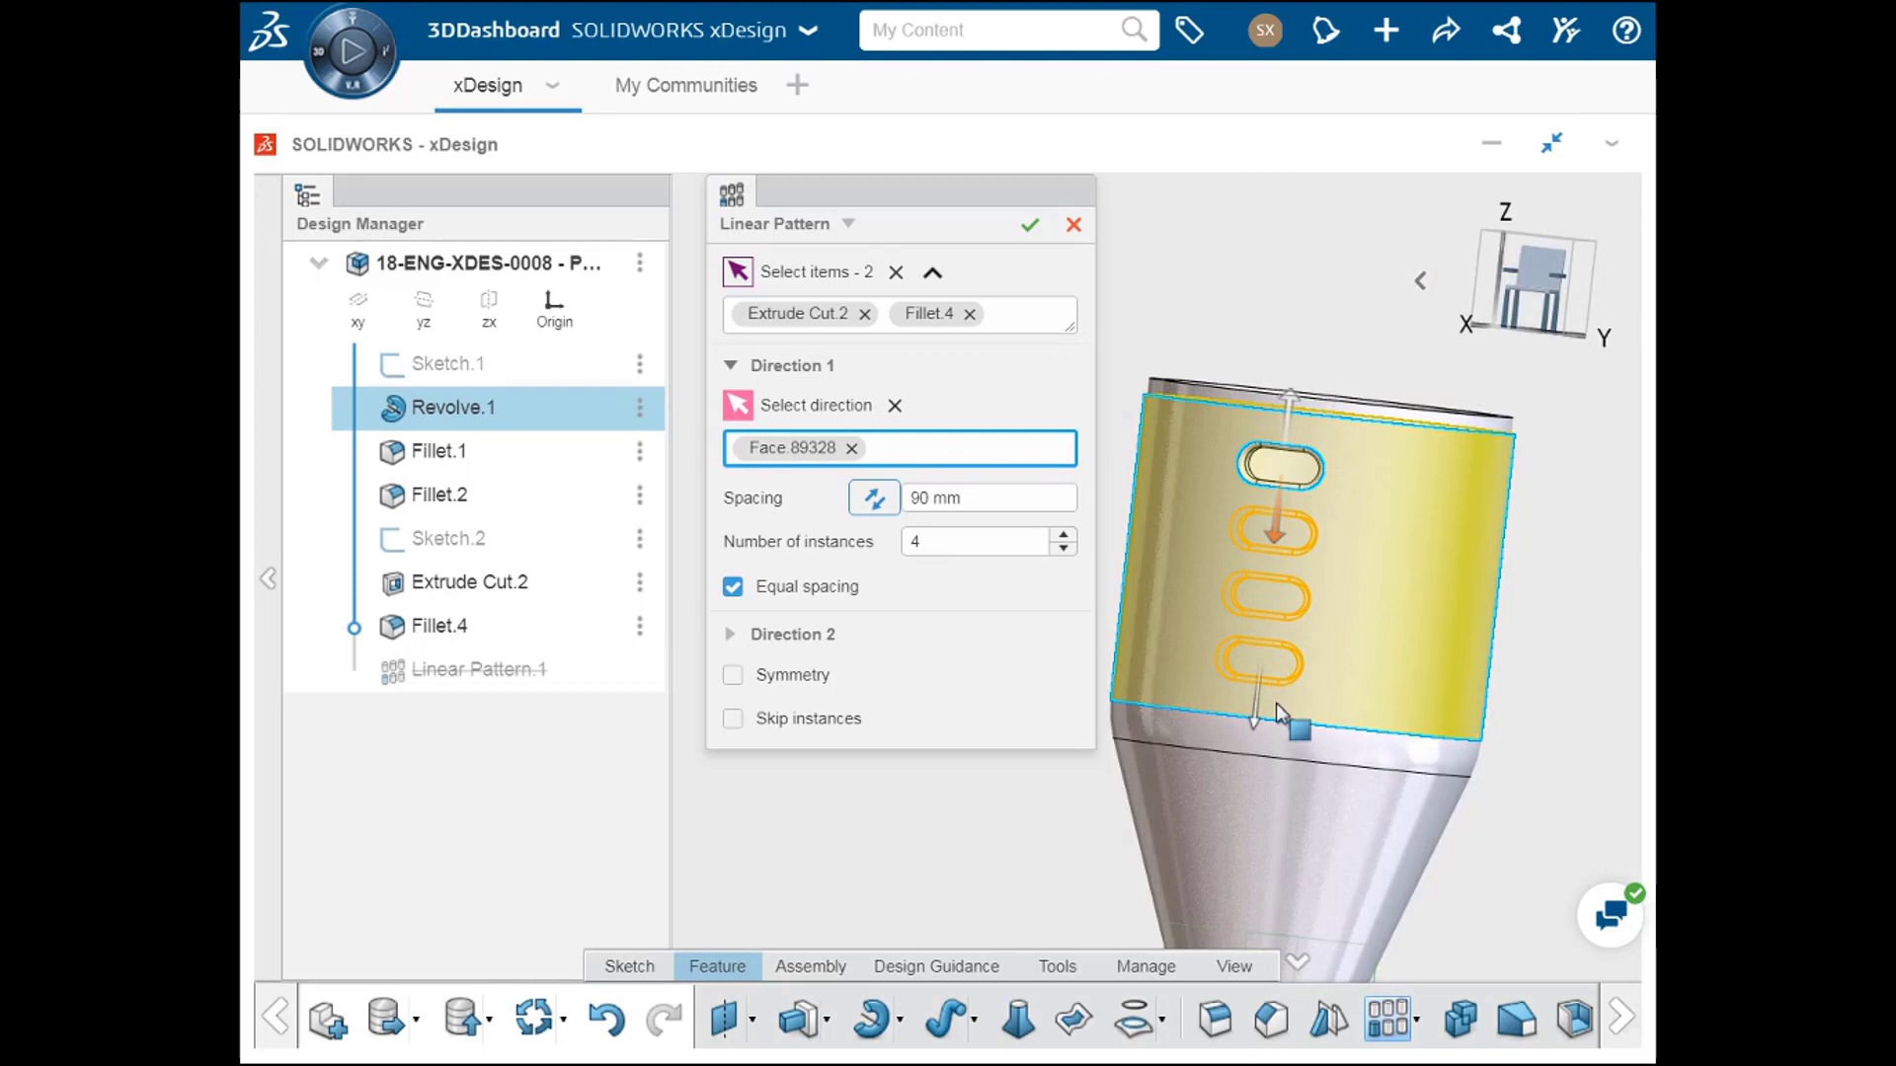
{"action": "left_click", "coordinate": [1066, 537]}
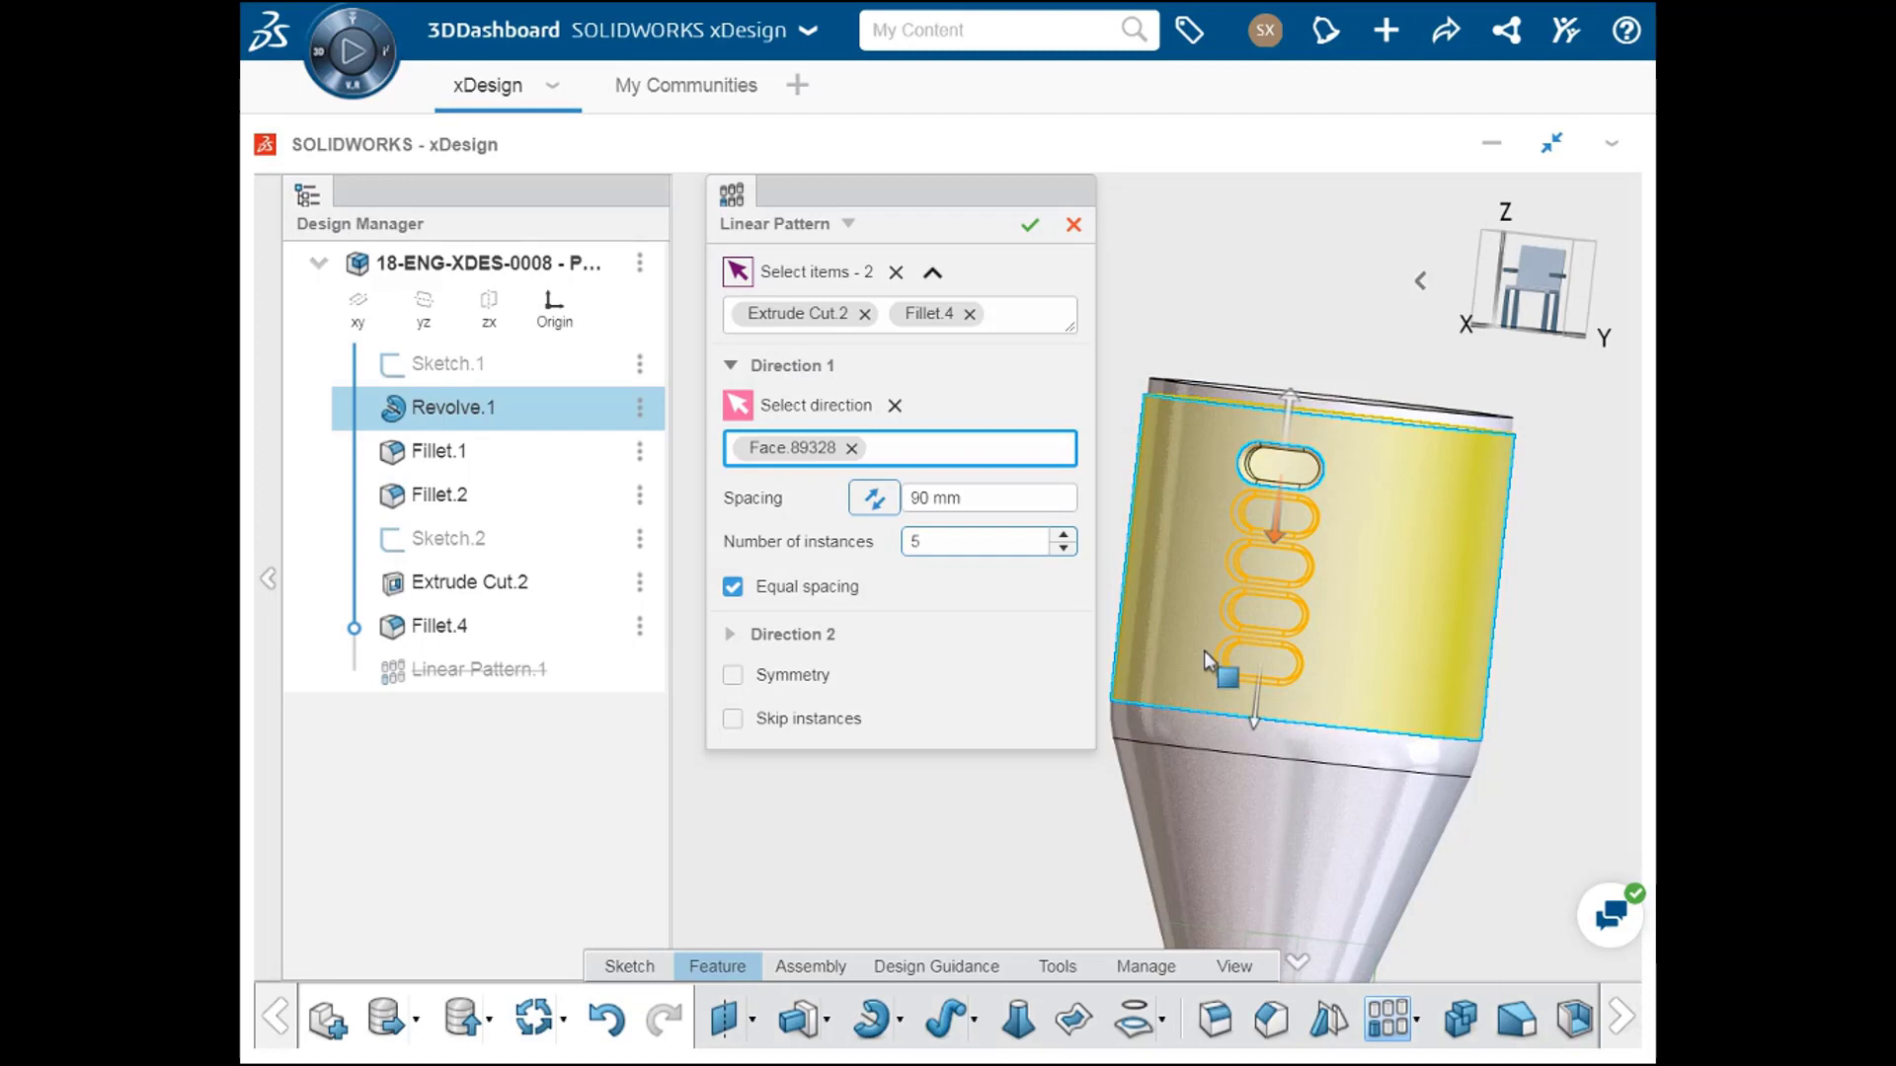
{"action": "left_click", "coordinate": [1065, 549]}
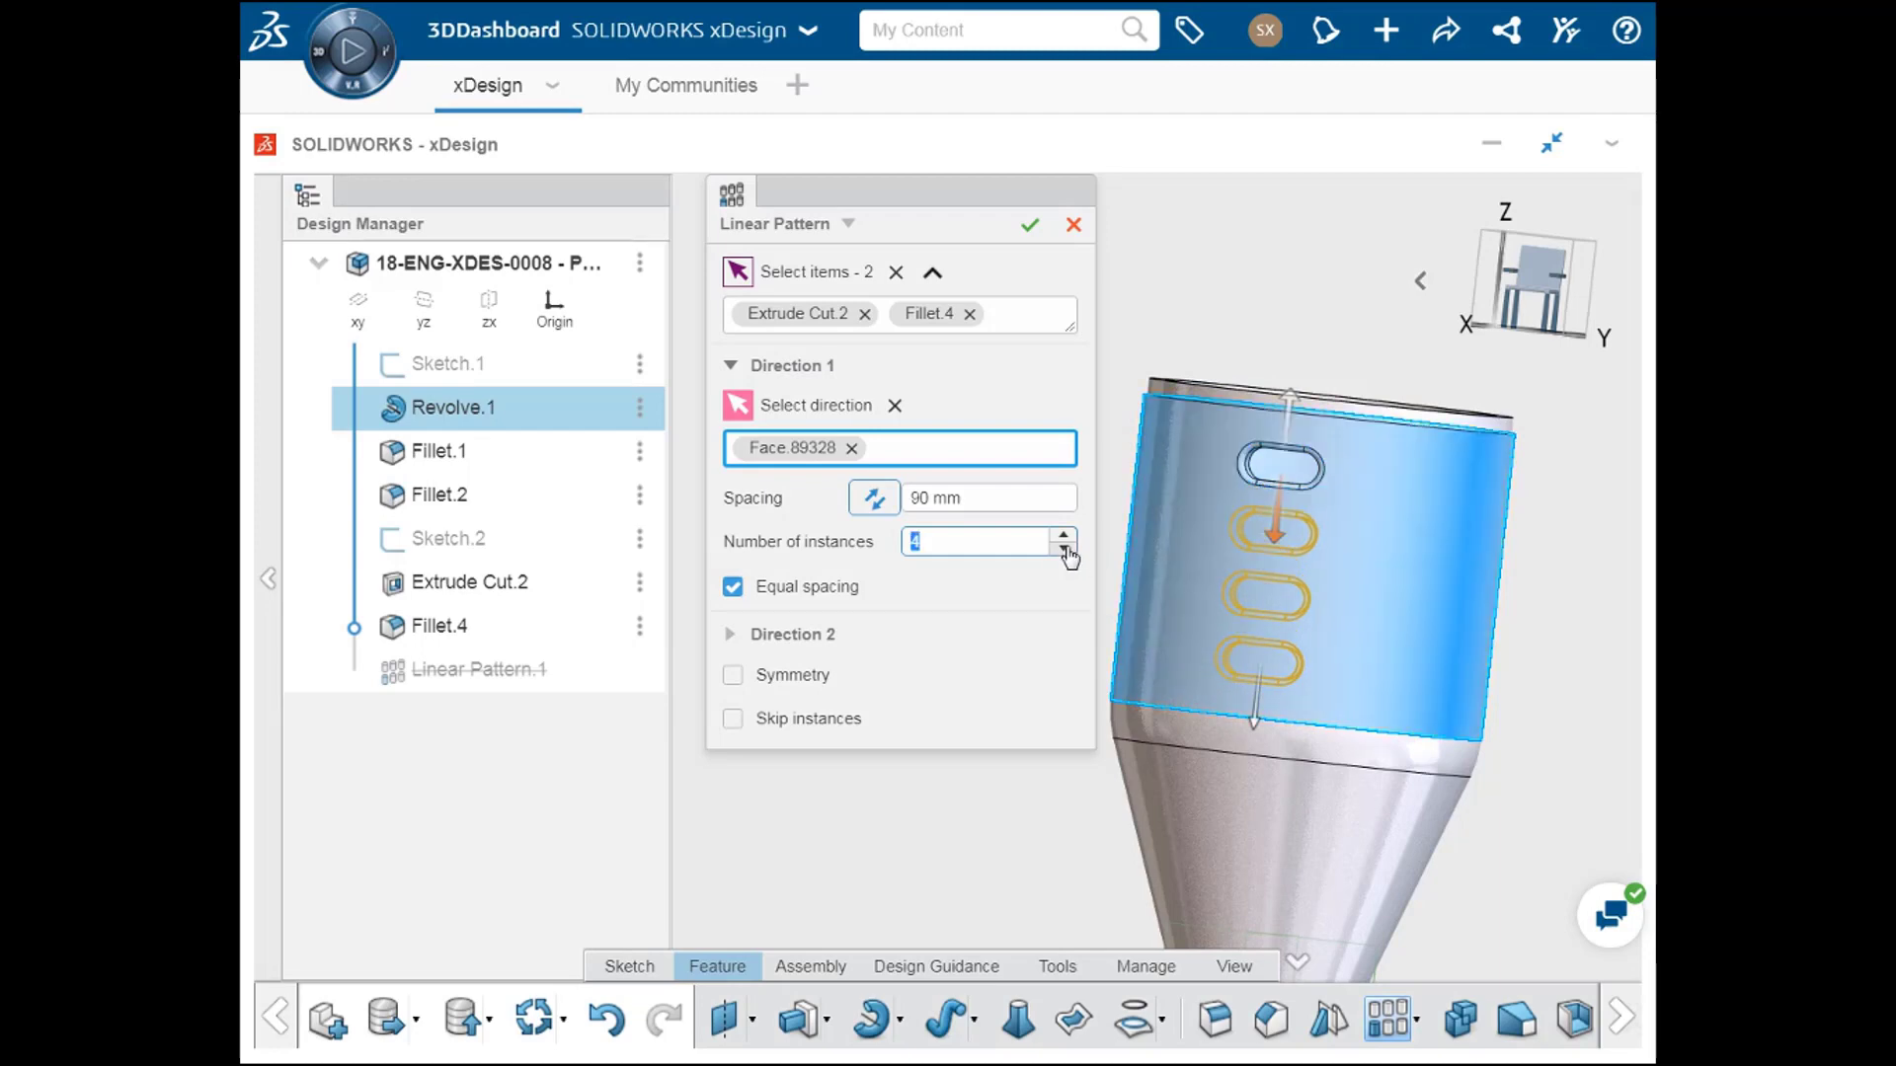
Step: Add a second direction to the linear pattern along the Y-Axis
{"action": "left_click", "coordinate": [825, 635]}
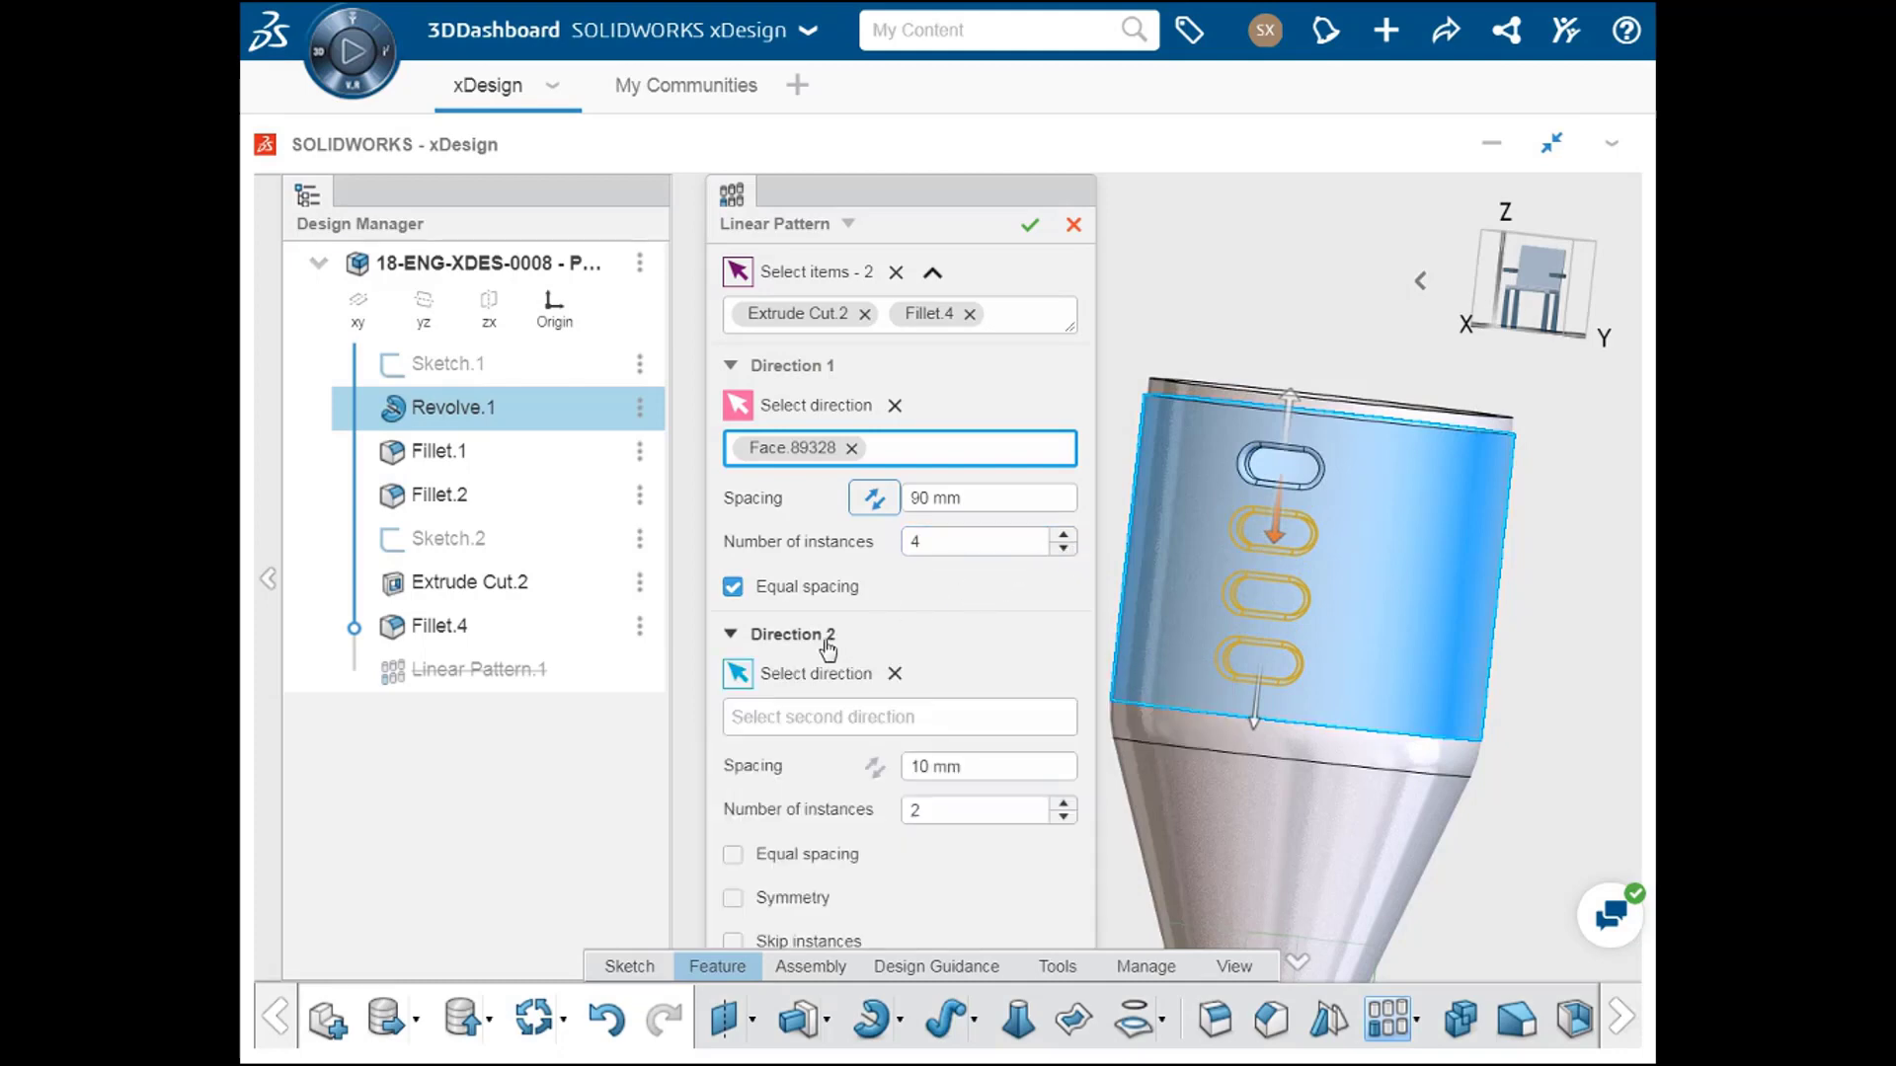
{"action": "left_click", "coordinate": [840, 721]}
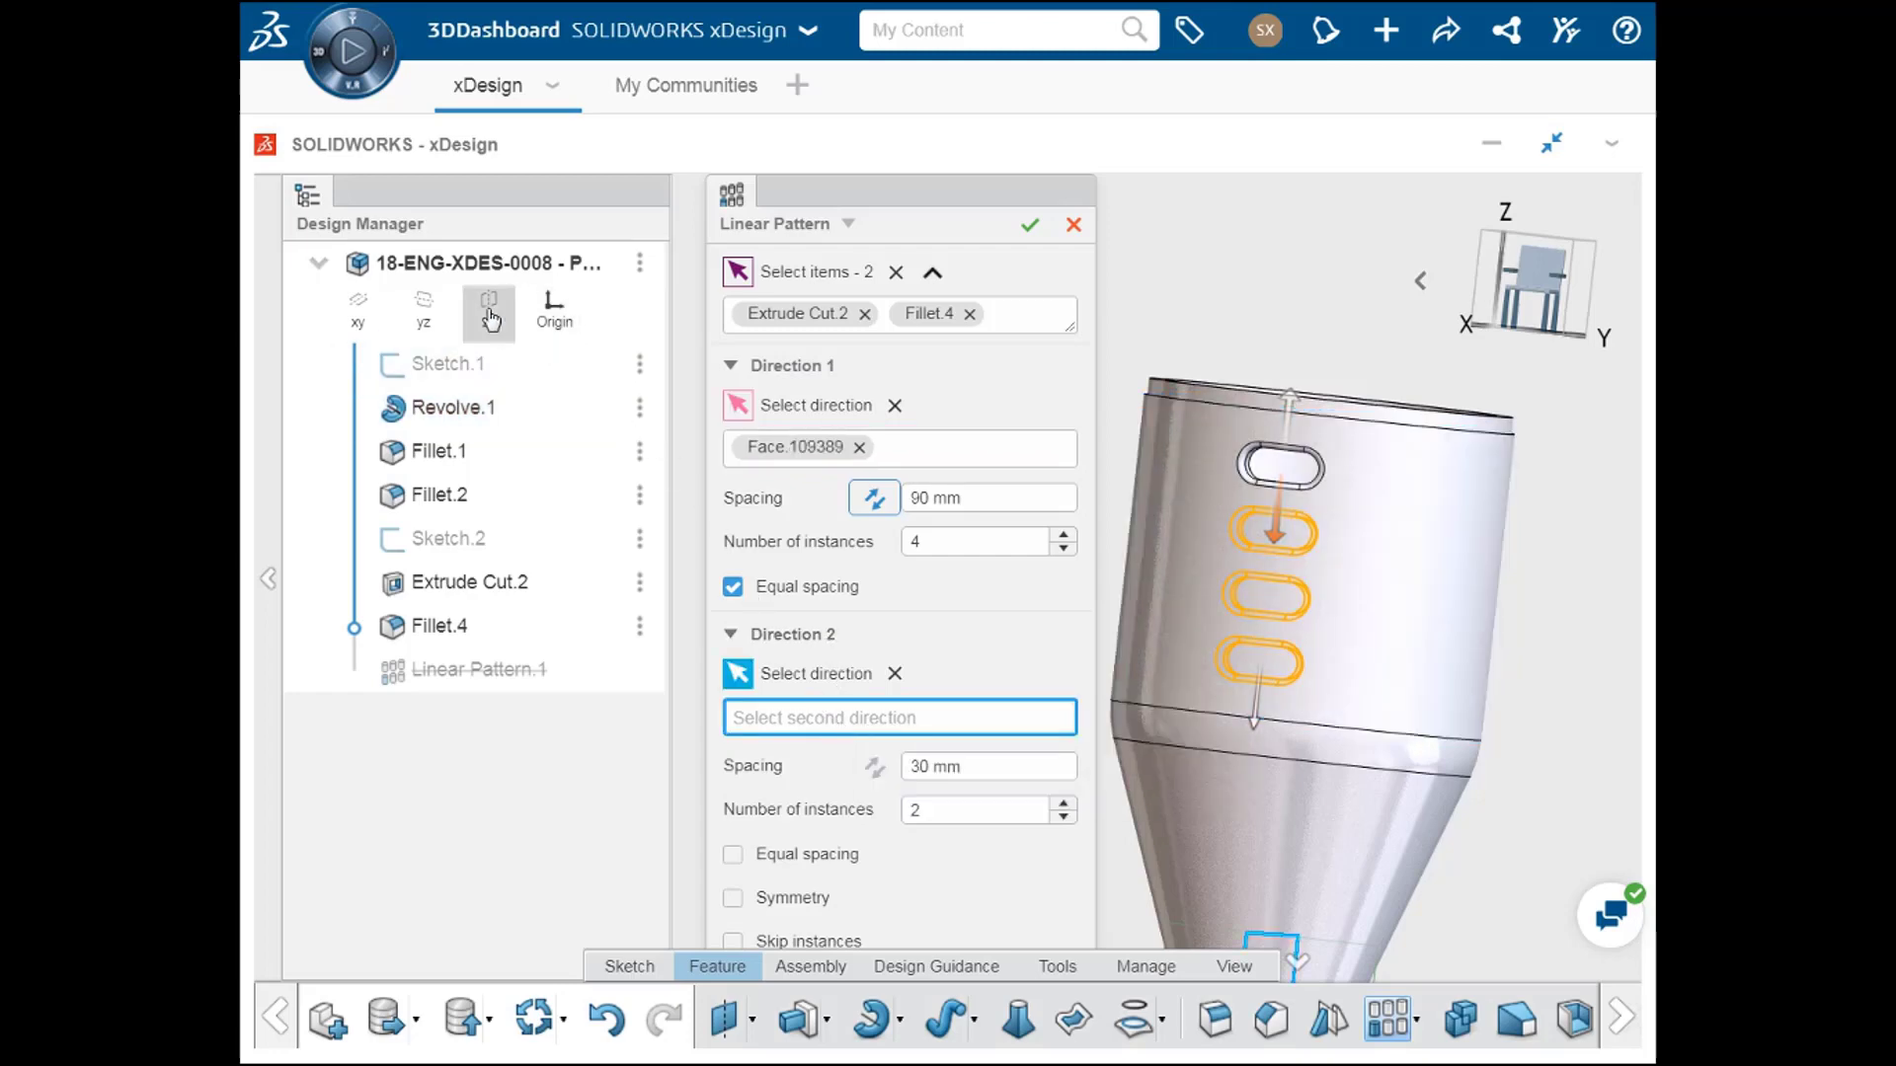
{"action": "left_click", "coordinate": [489, 311]}
{"action": "middle_click_drag", "start_coordinate": [1210, 752], "coordinate": [1135, 621]}
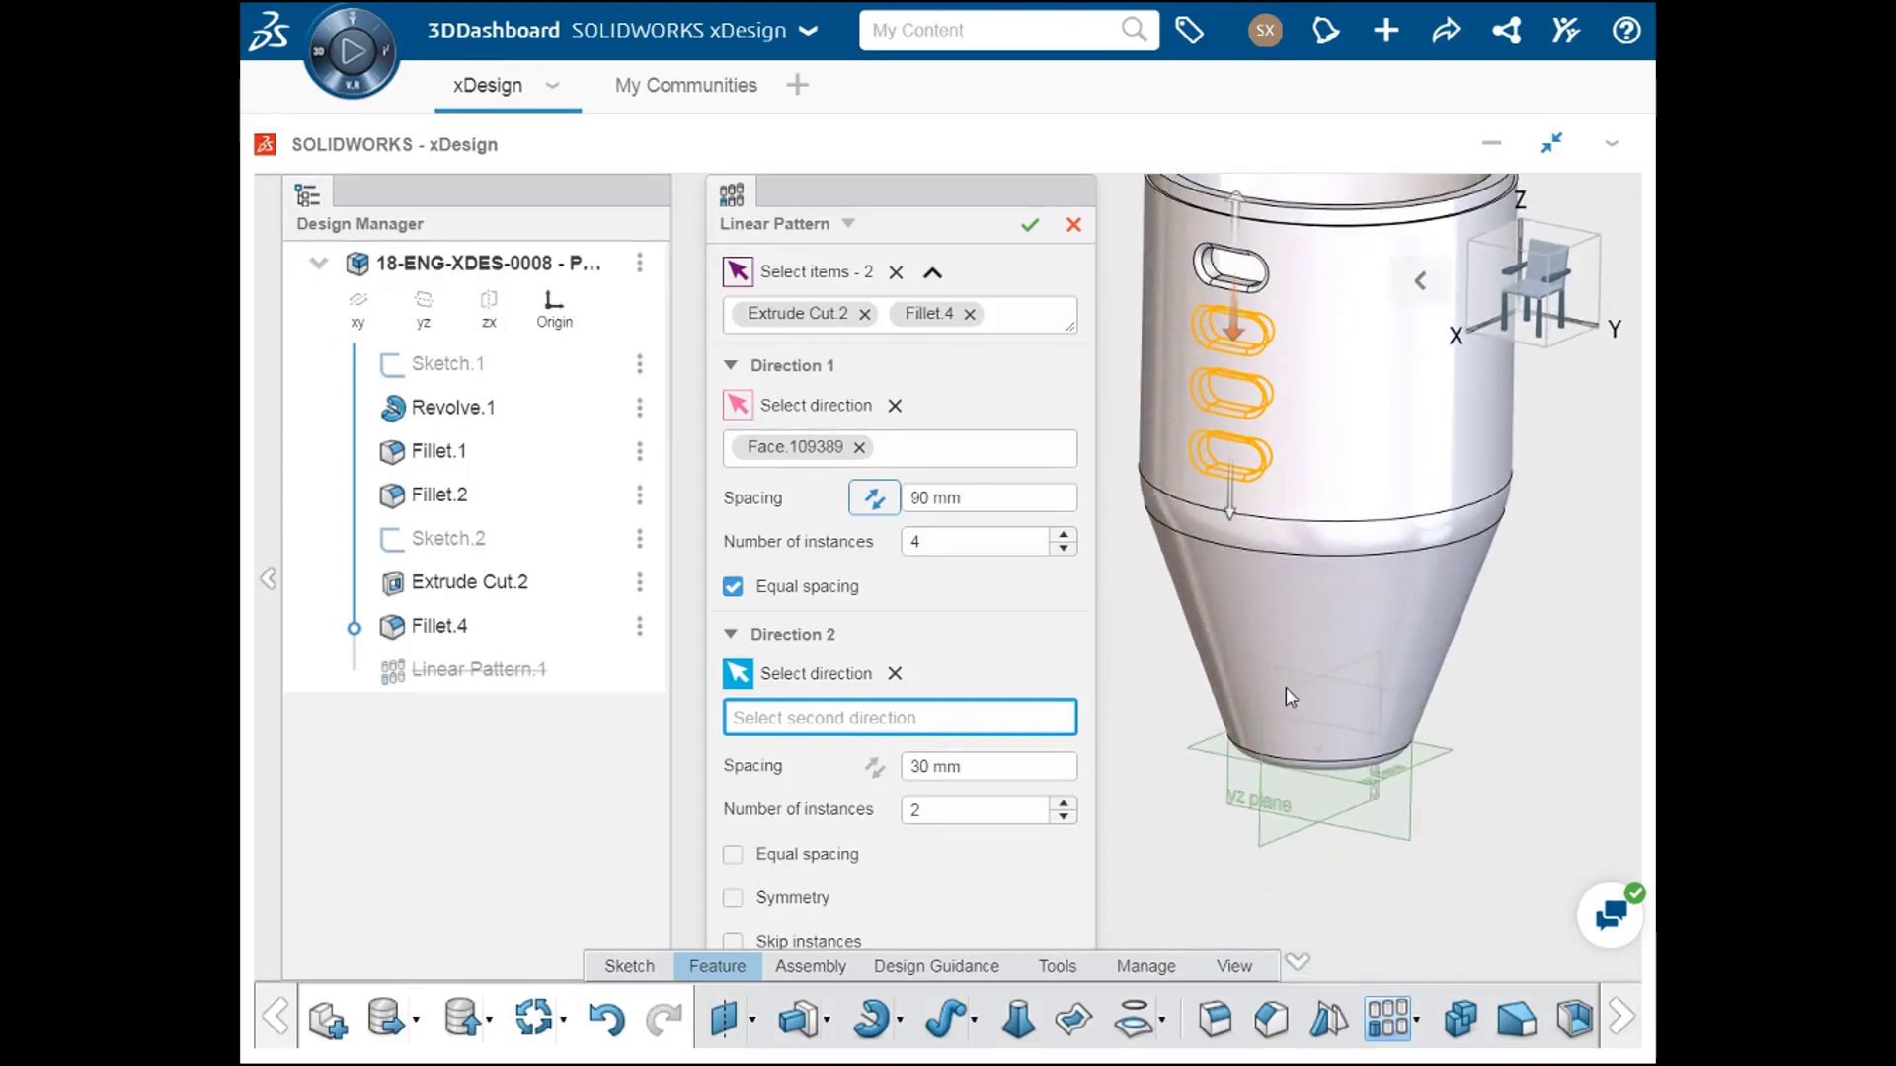
{"action": "left_click", "coordinate": [1341, 749]}
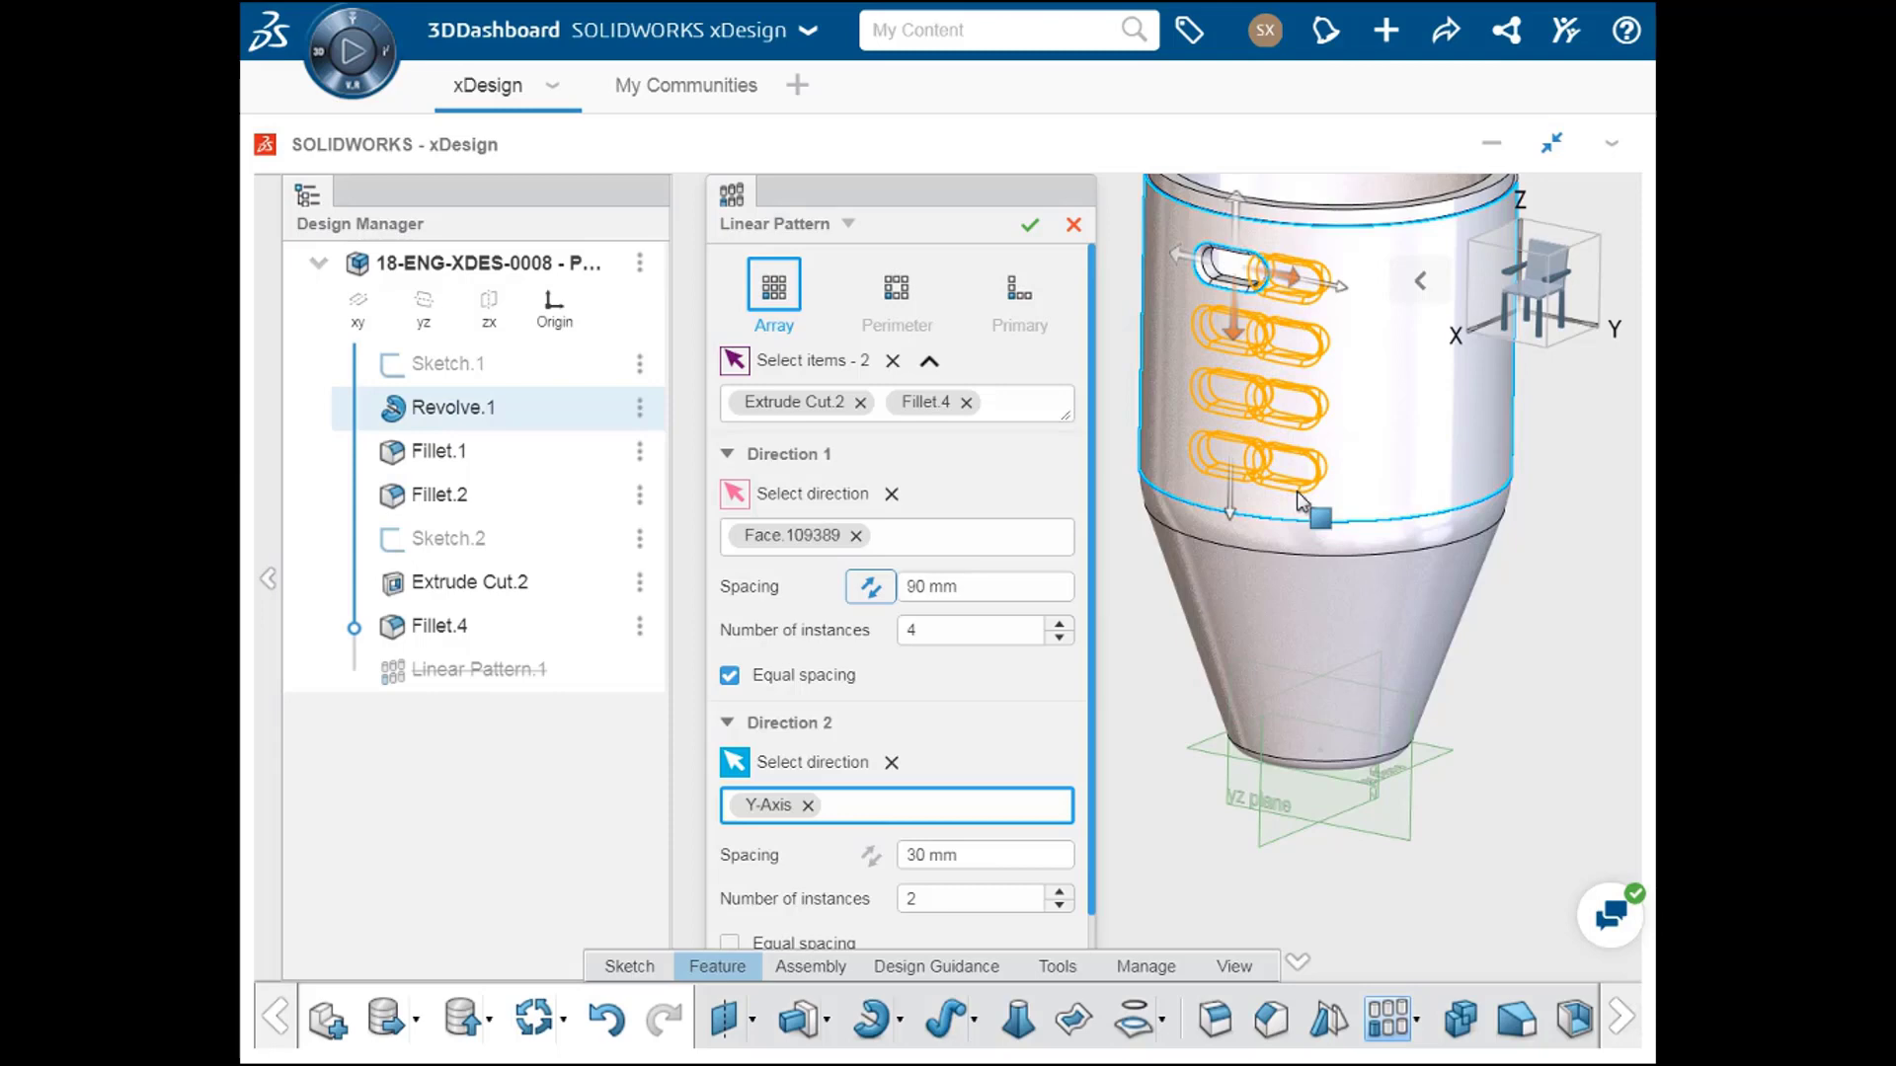
Step: Set the second direction to 3 instances with a spacing of 35 mm
{"action": "left_click", "coordinate": [1060, 894]}
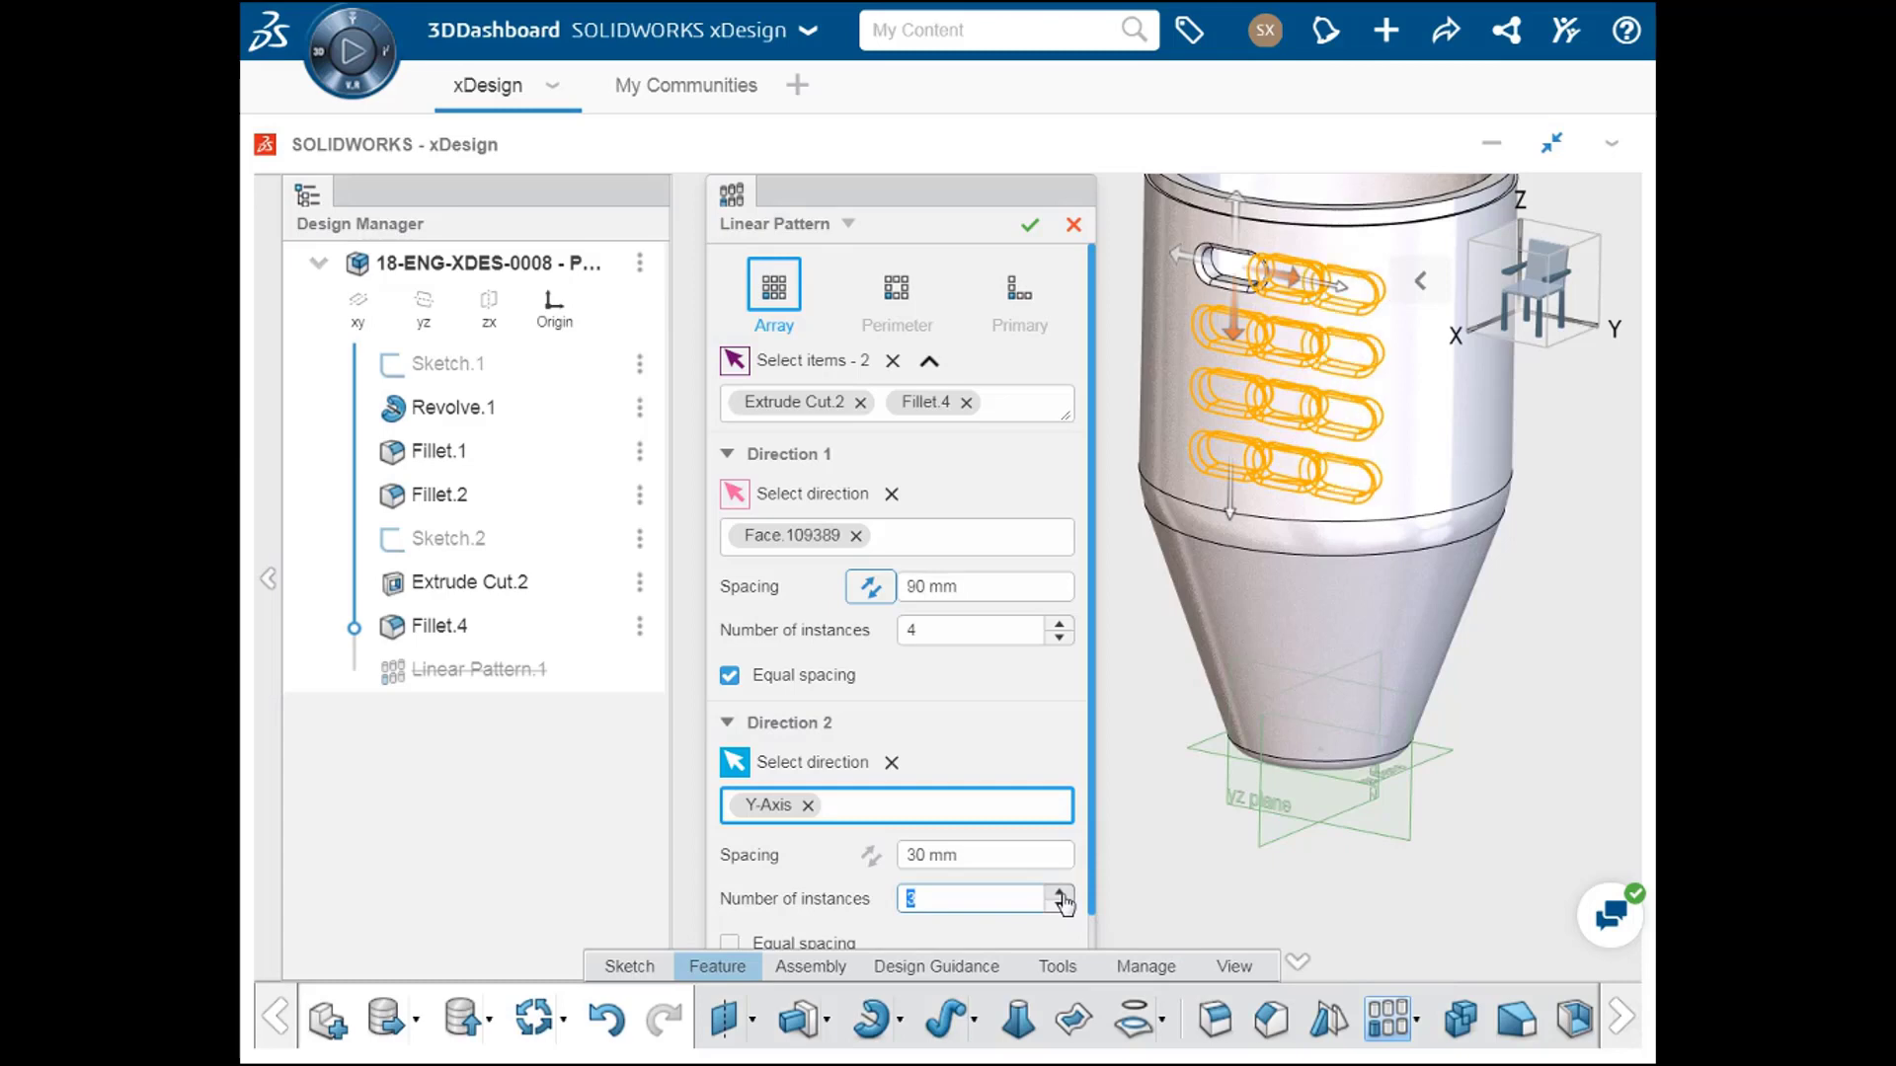
{"action": "left_click", "coordinate": [1005, 855]}
{"action": "scroll", "coordinate": [1005, 855], "scroll_direction": "up", "scroll_amount": 16}
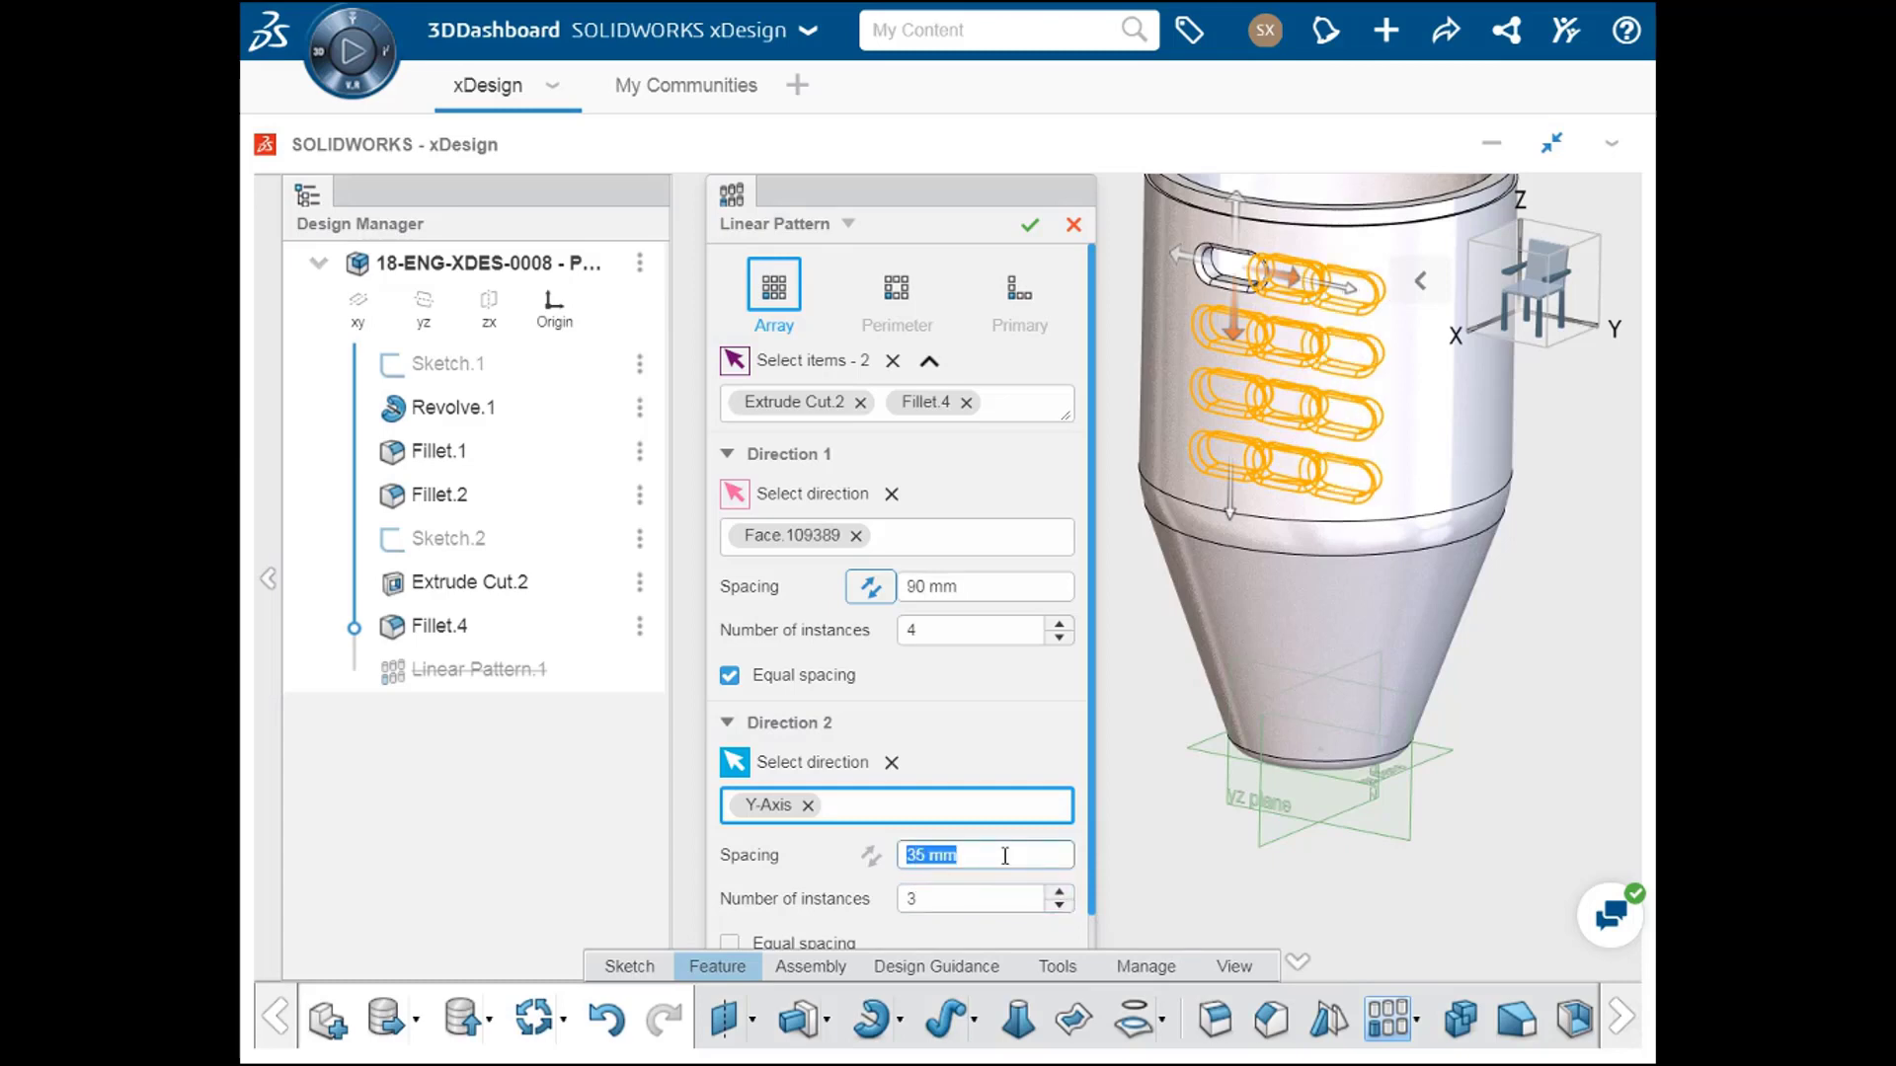
Step: Set the second direction's spacing to 60 mm and try the Perimeter and Primary layouts of the linear pattern
{"action": "scroll", "coordinate": [1005, 855], "scroll_direction": "up", "scroll_amount": 14}
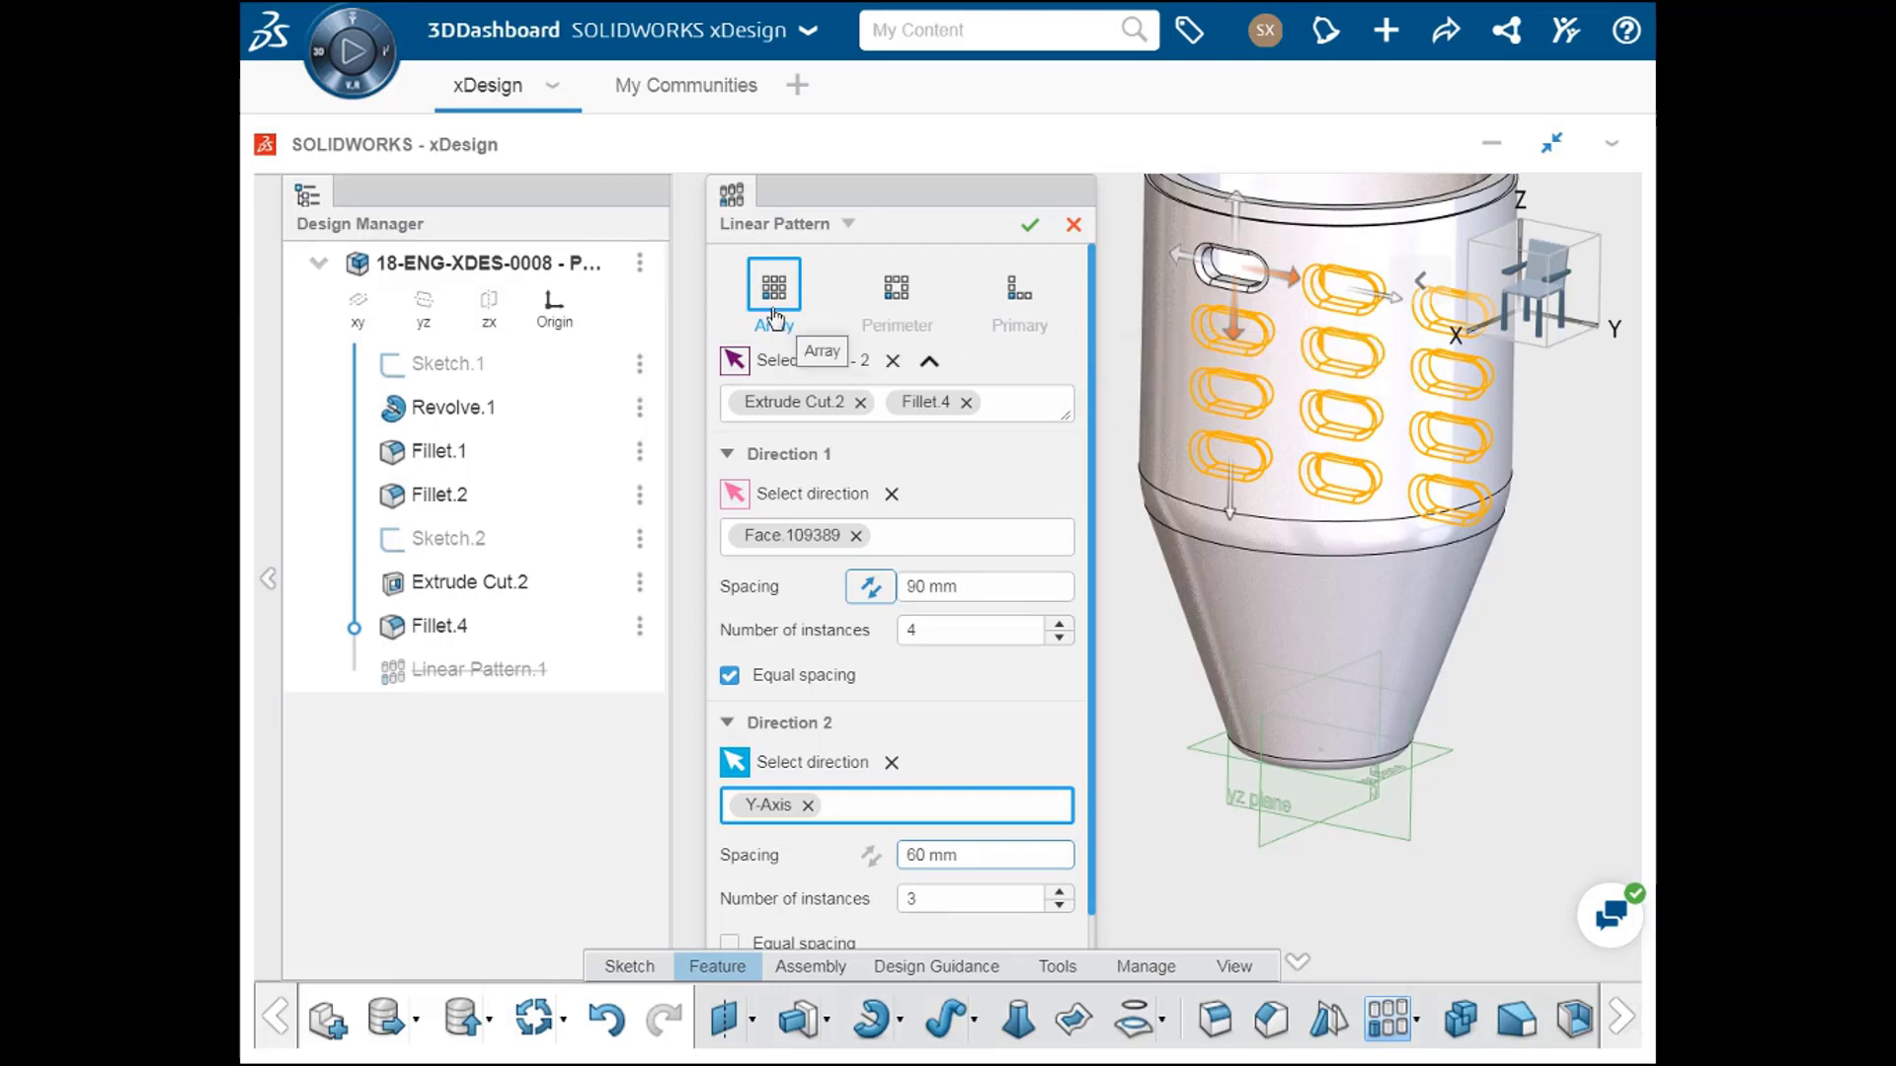
{"action": "left_click", "coordinate": [895, 296]}
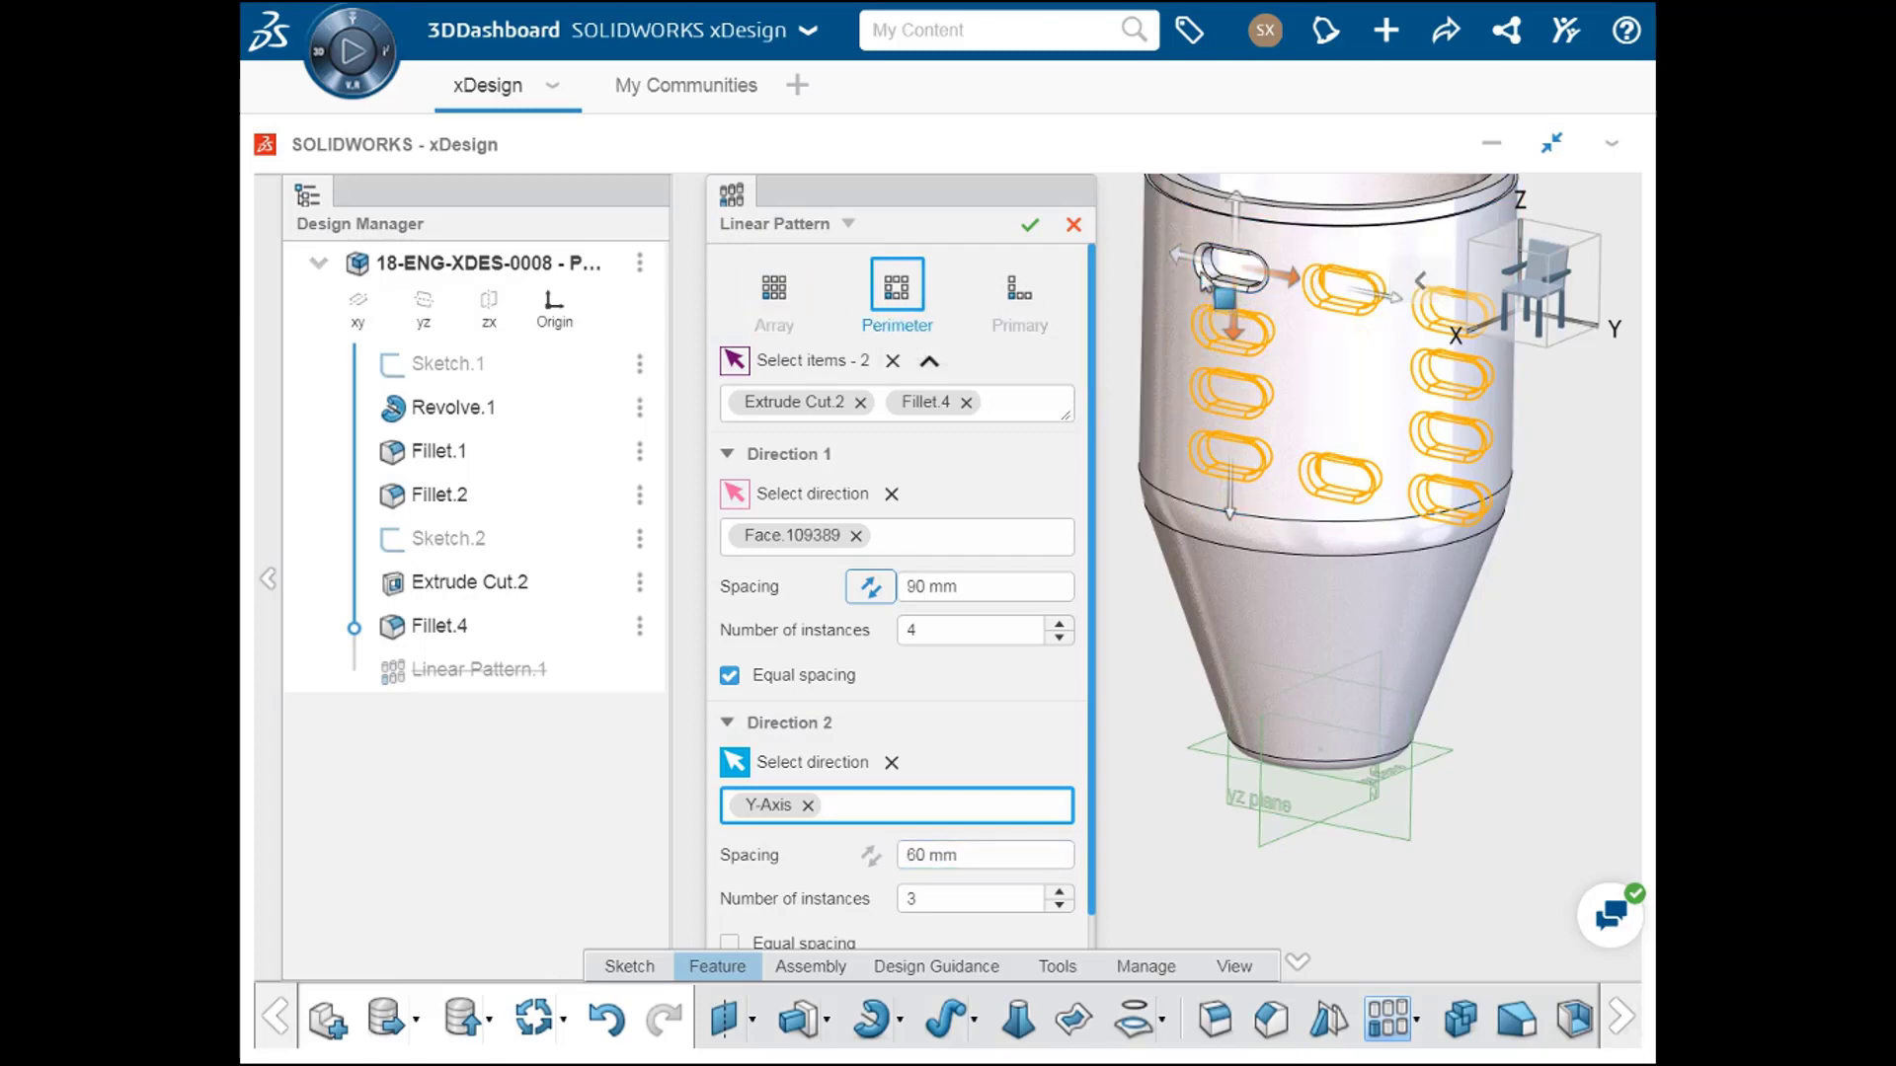
{"action": "left_click", "coordinate": [1020, 293]}
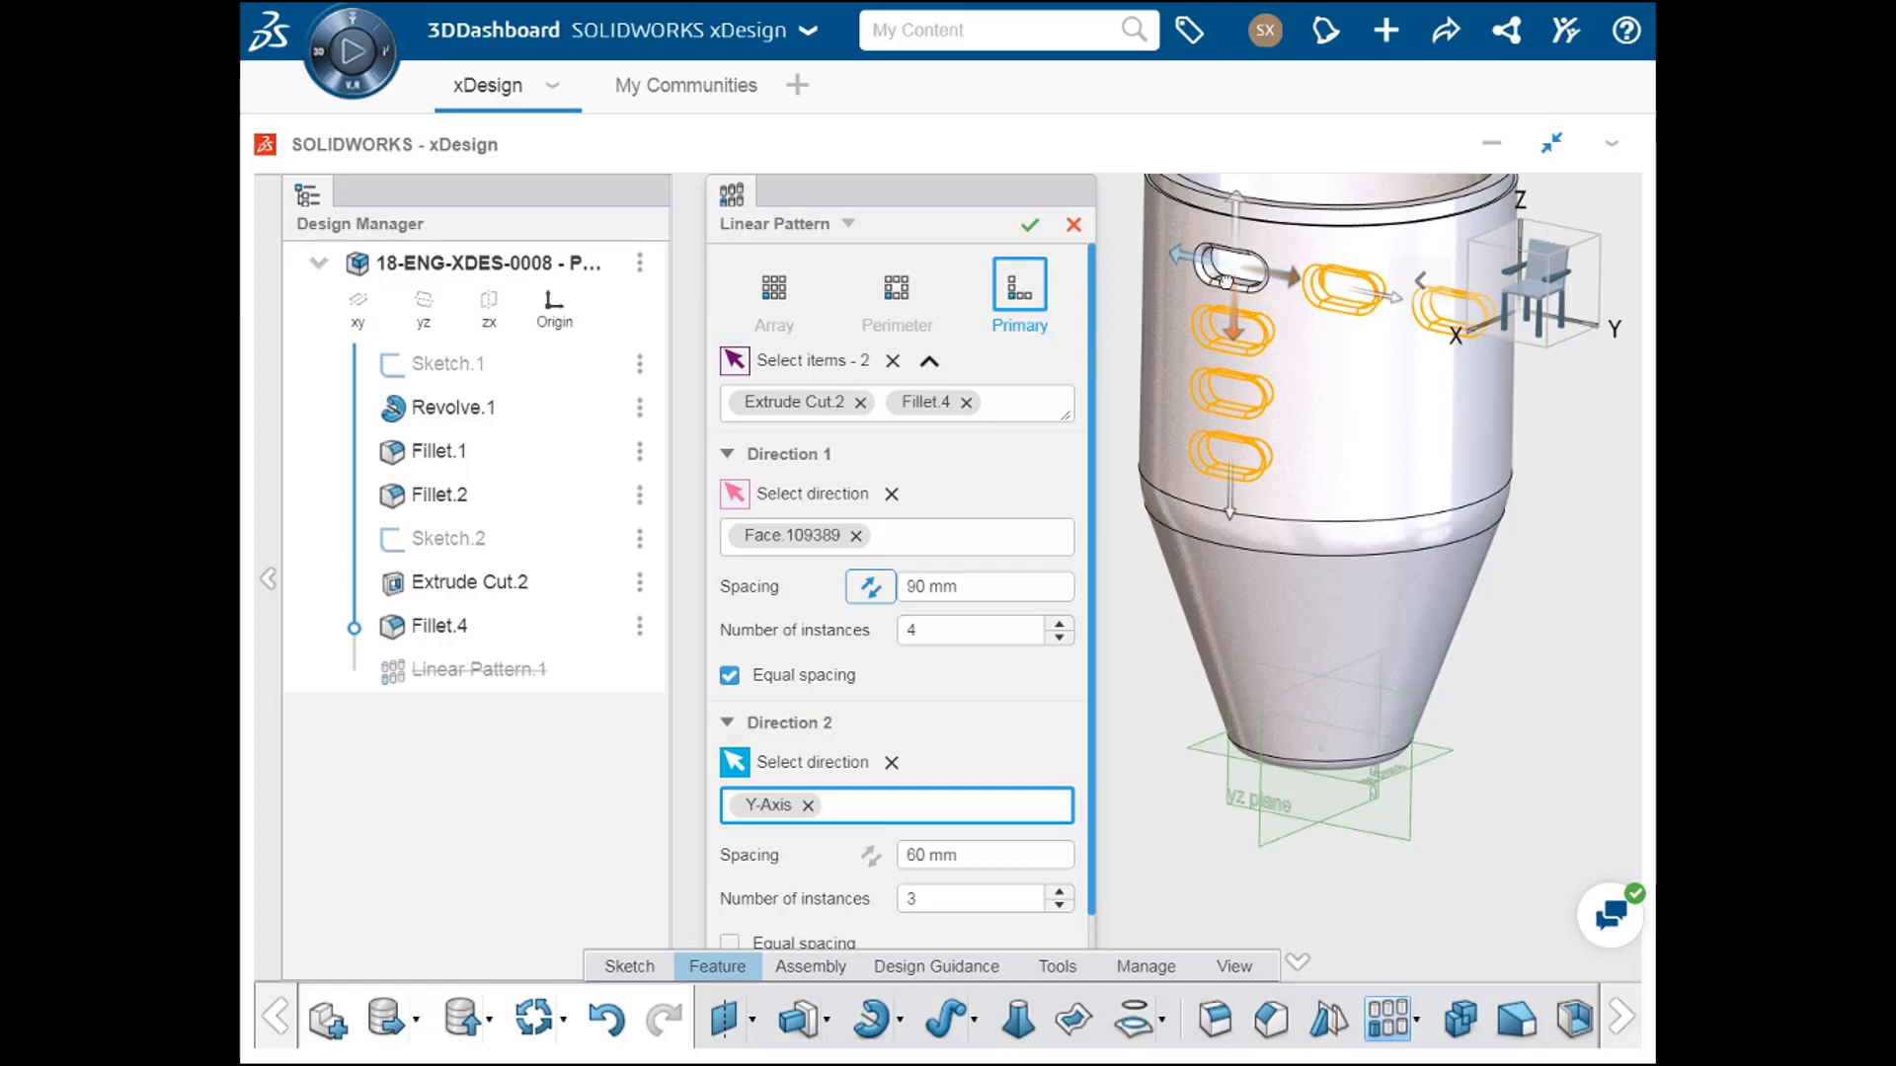
Step: Remove the second direction from the linear pattern and accept the single column of slots
{"action": "left_click", "coordinate": [892, 762]}
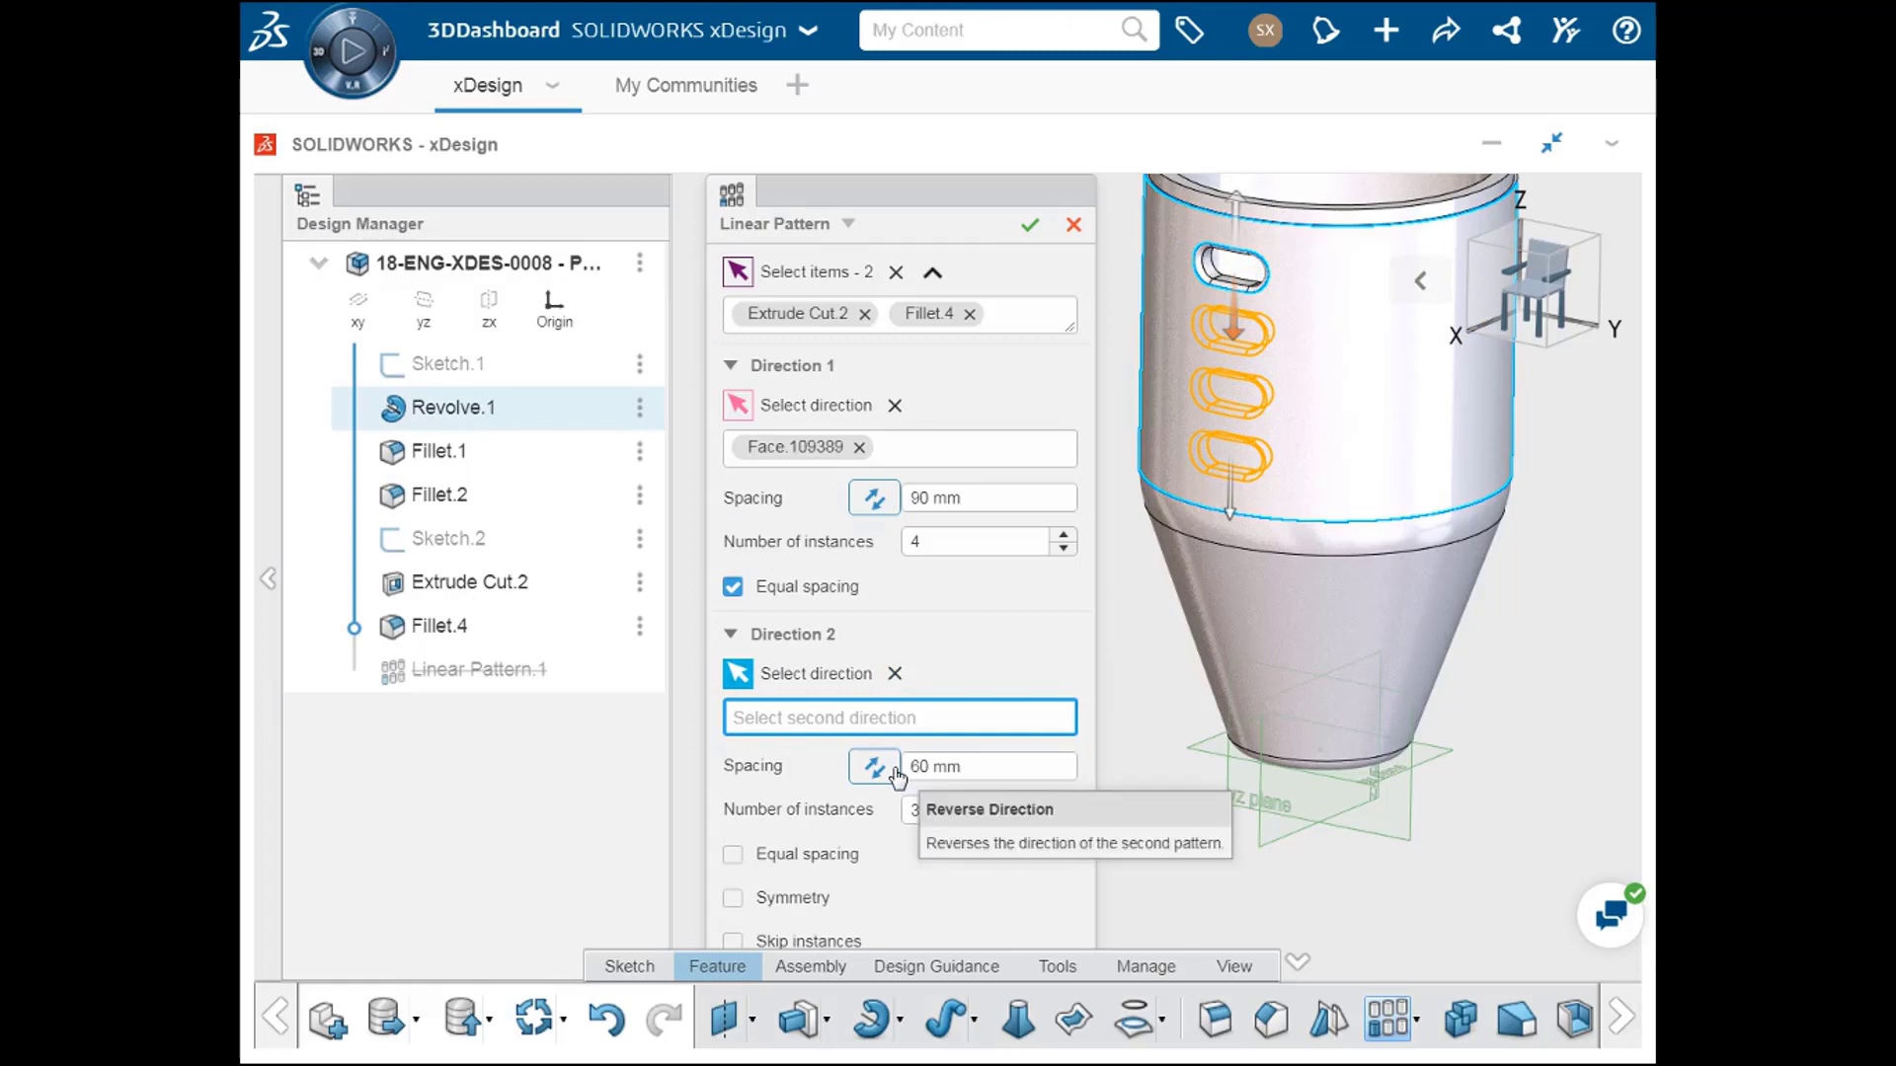
{"action": "left_click", "coordinate": [1030, 226]}
{"action": "middle_click_drag", "start_coordinate": [1066, 300], "coordinate": [819, 410]}
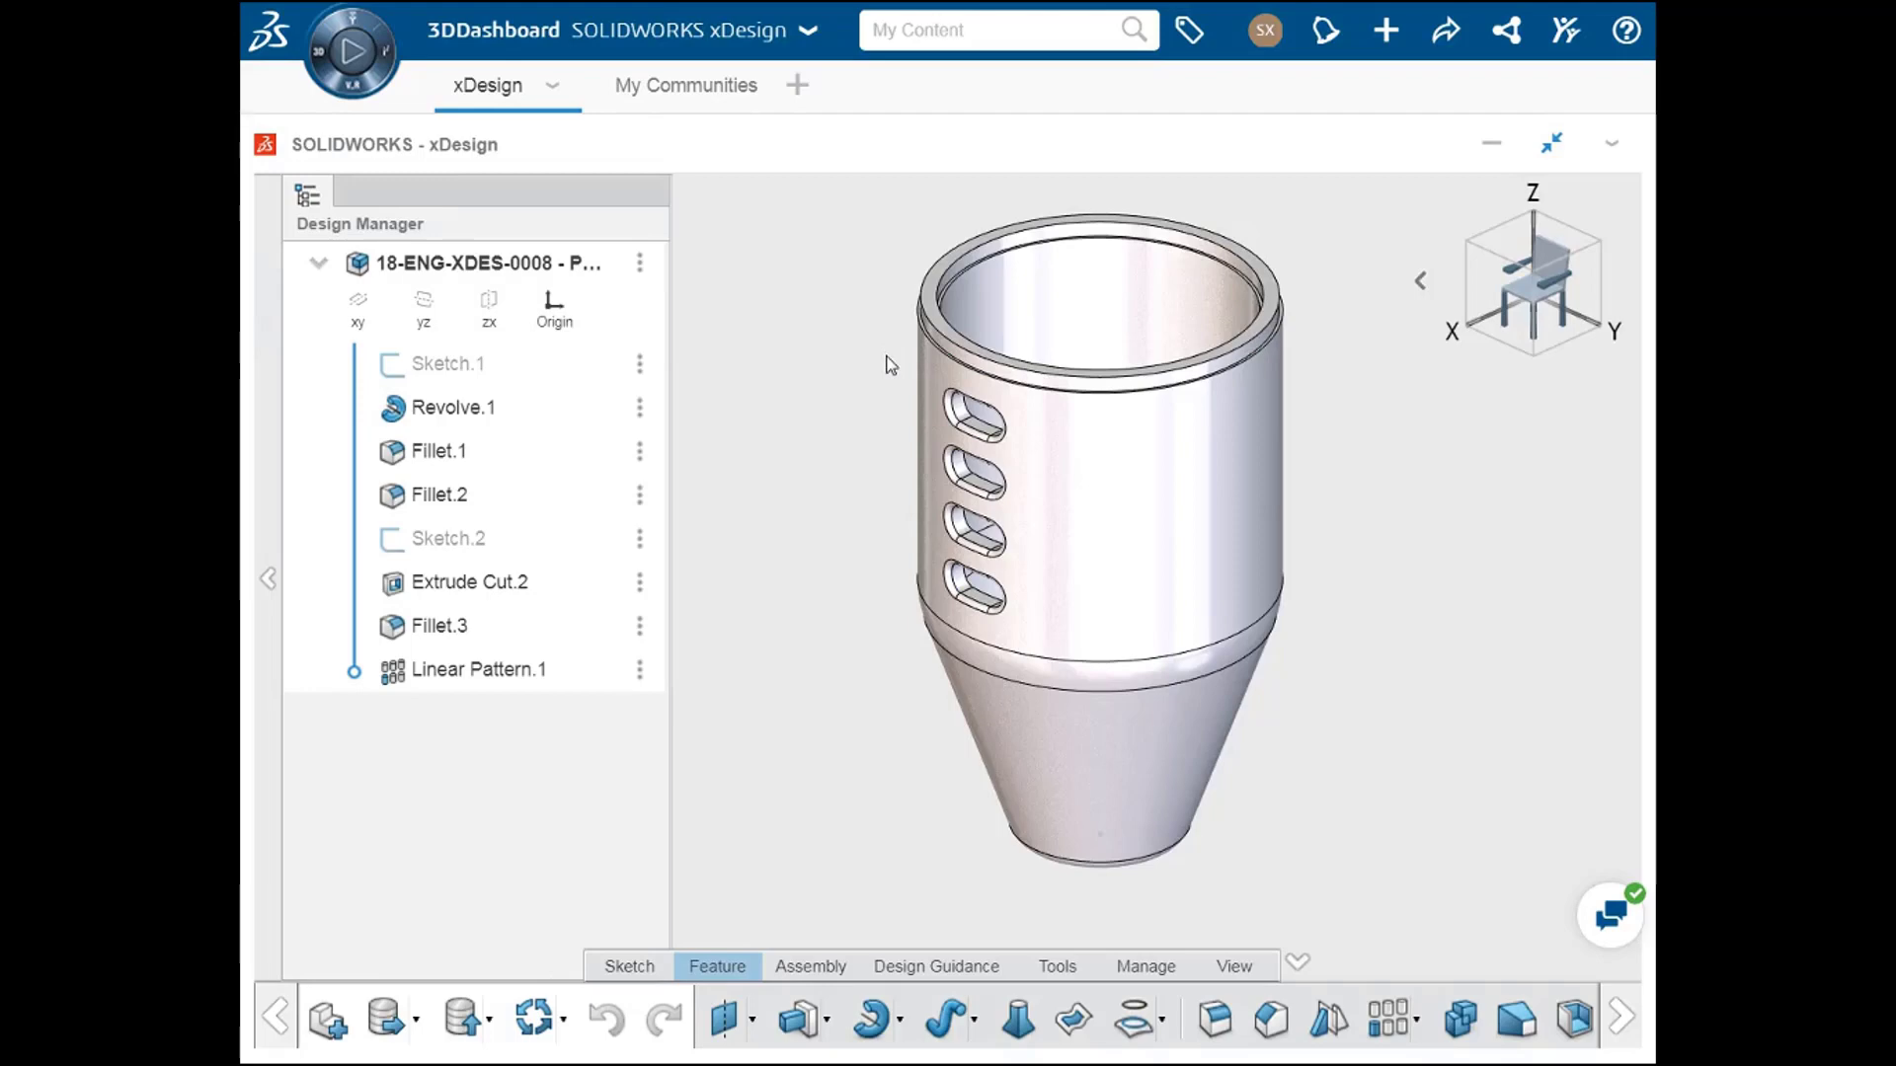
Step: Start a Circular Pattern feature and check the available pattern types
{"action": "left_click", "coordinate": [1418, 1027]}
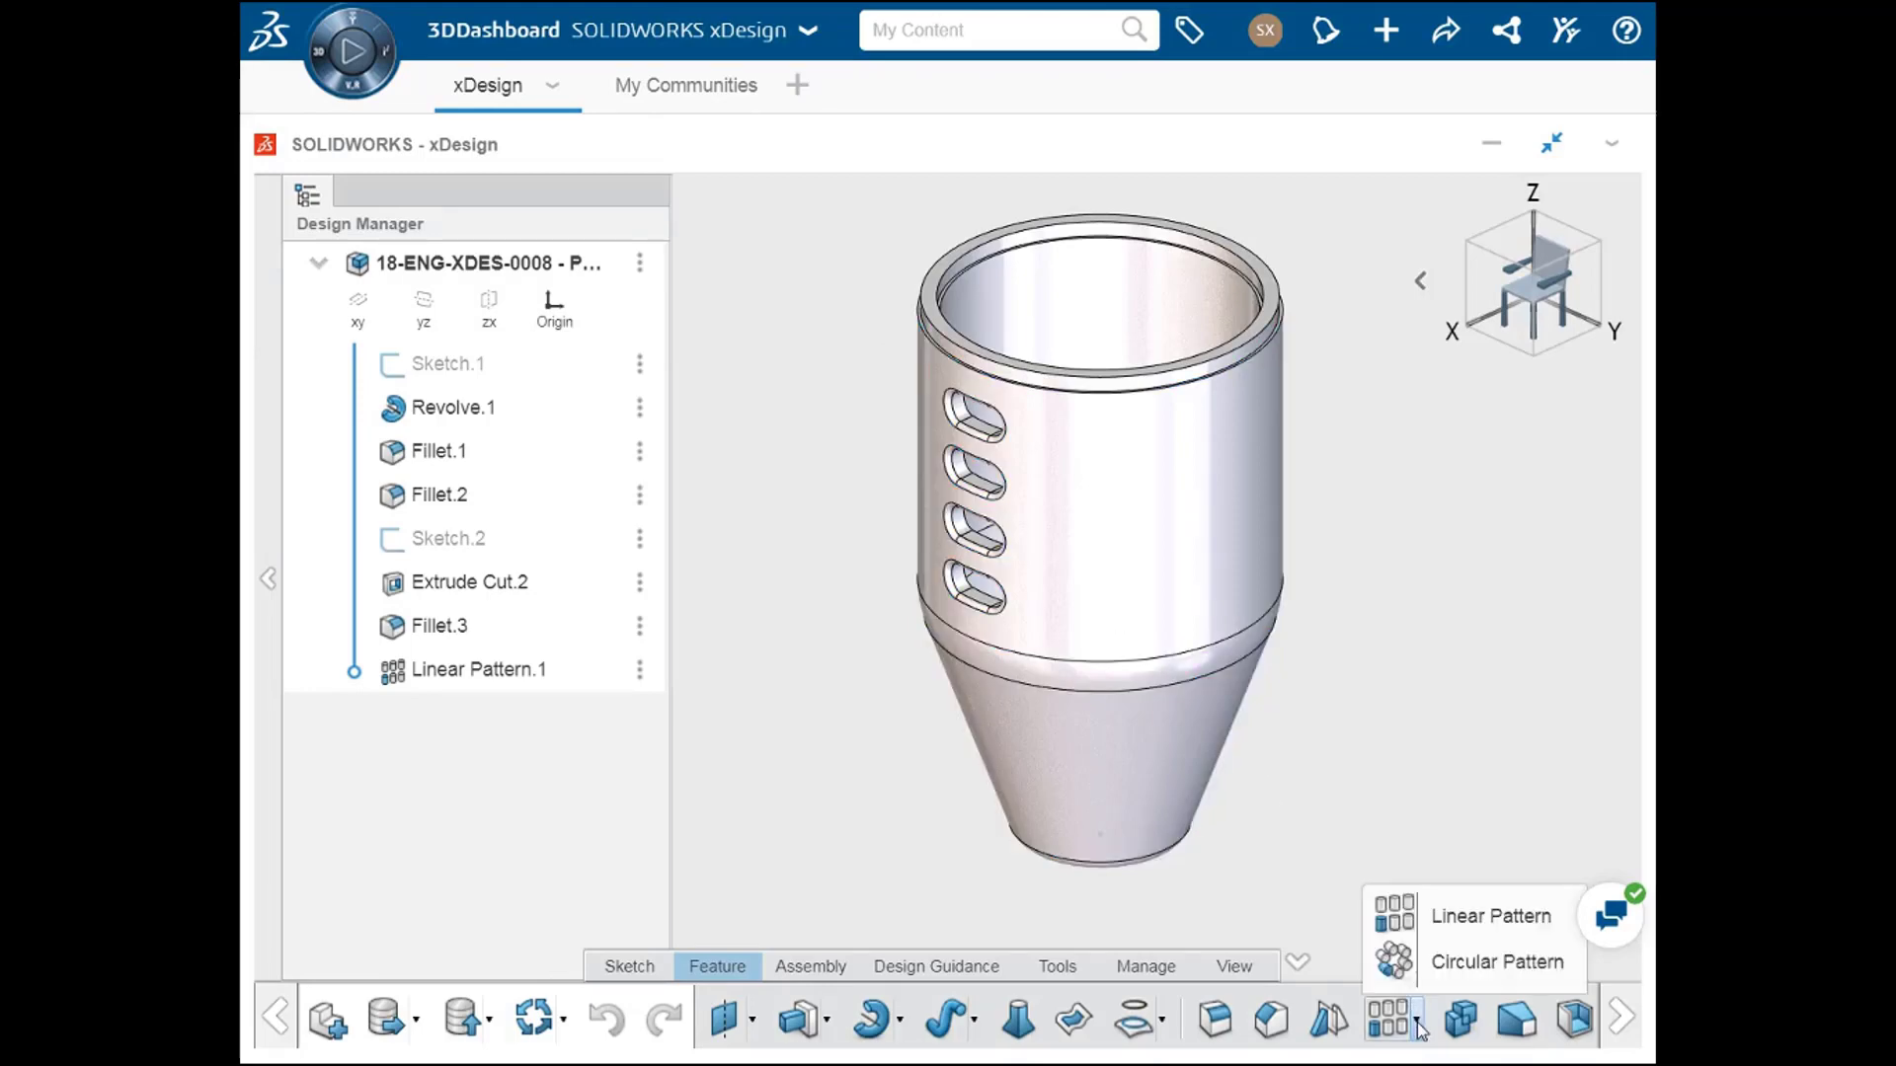
{"action": "left_click", "coordinate": [1434, 976]}
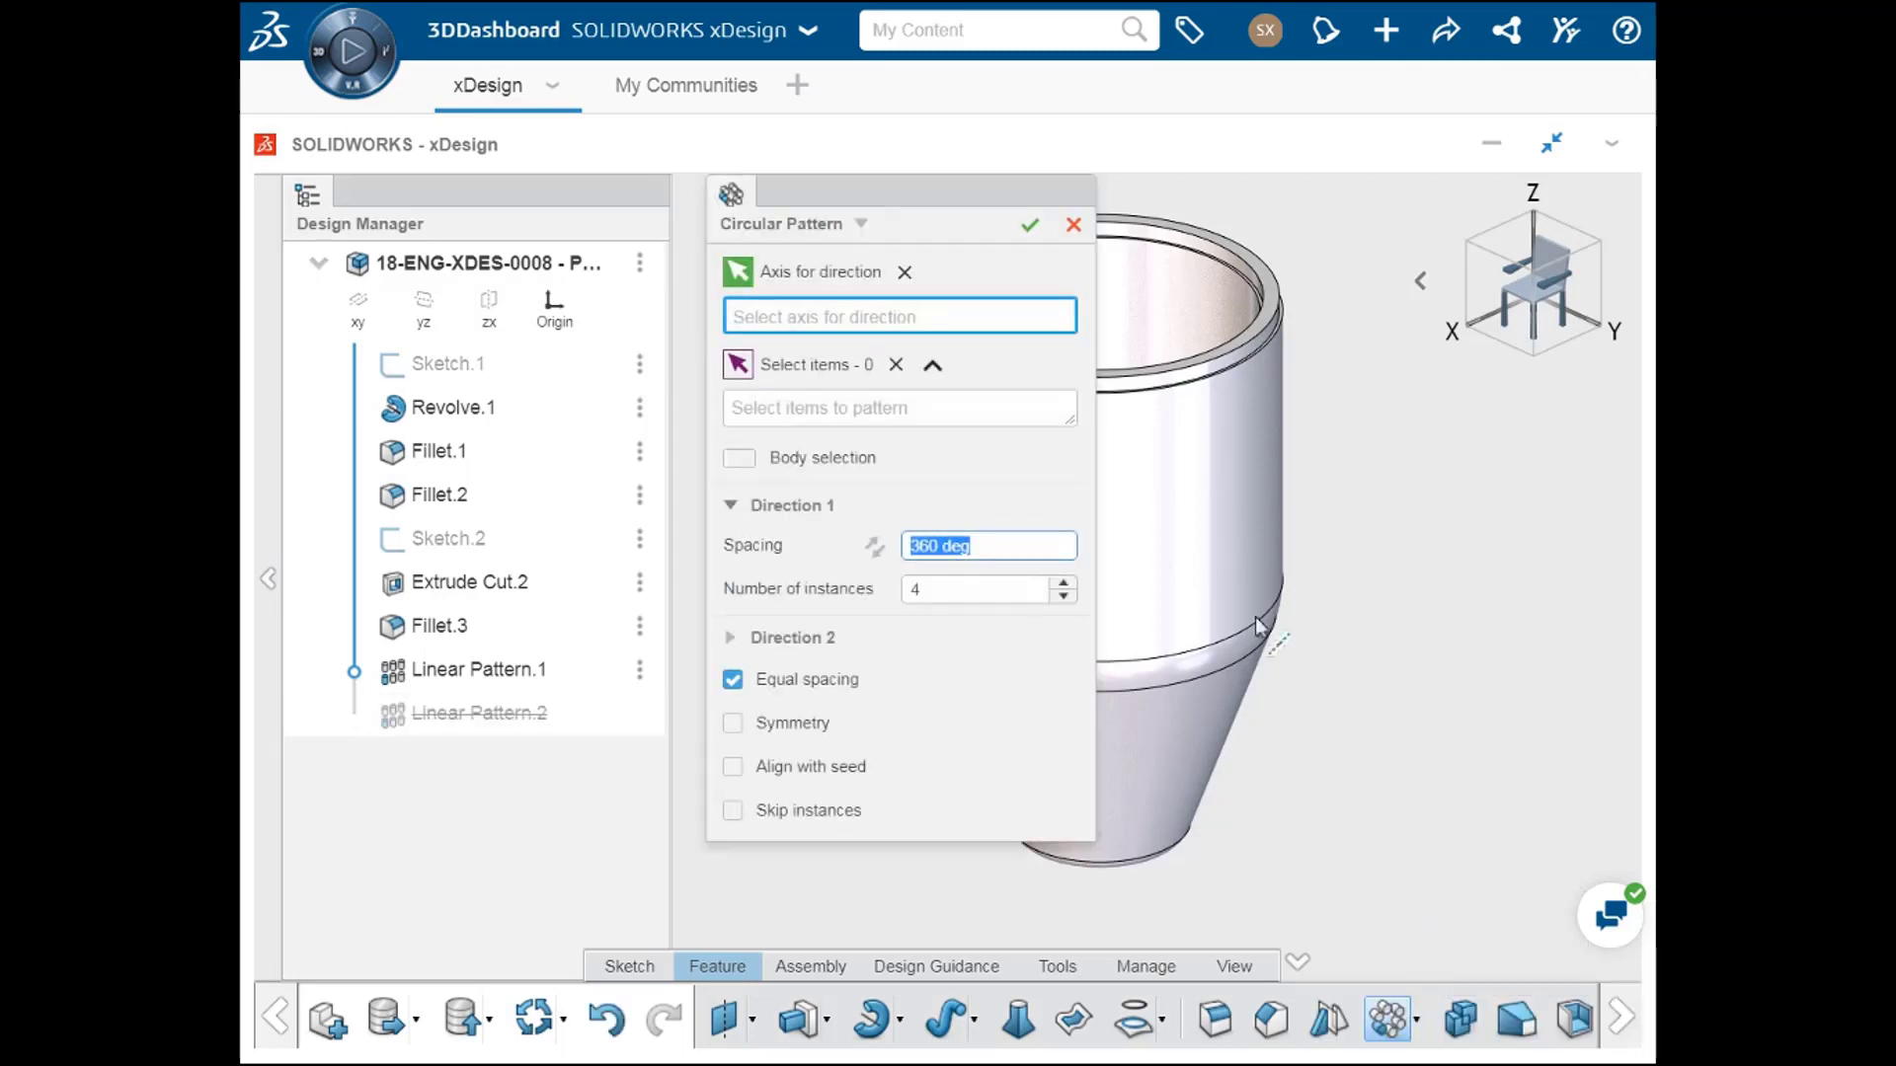
{"action": "middle_click_drag", "start_coordinate": [1261, 557], "coordinate": [1493, 599], "text": "ctrl"}
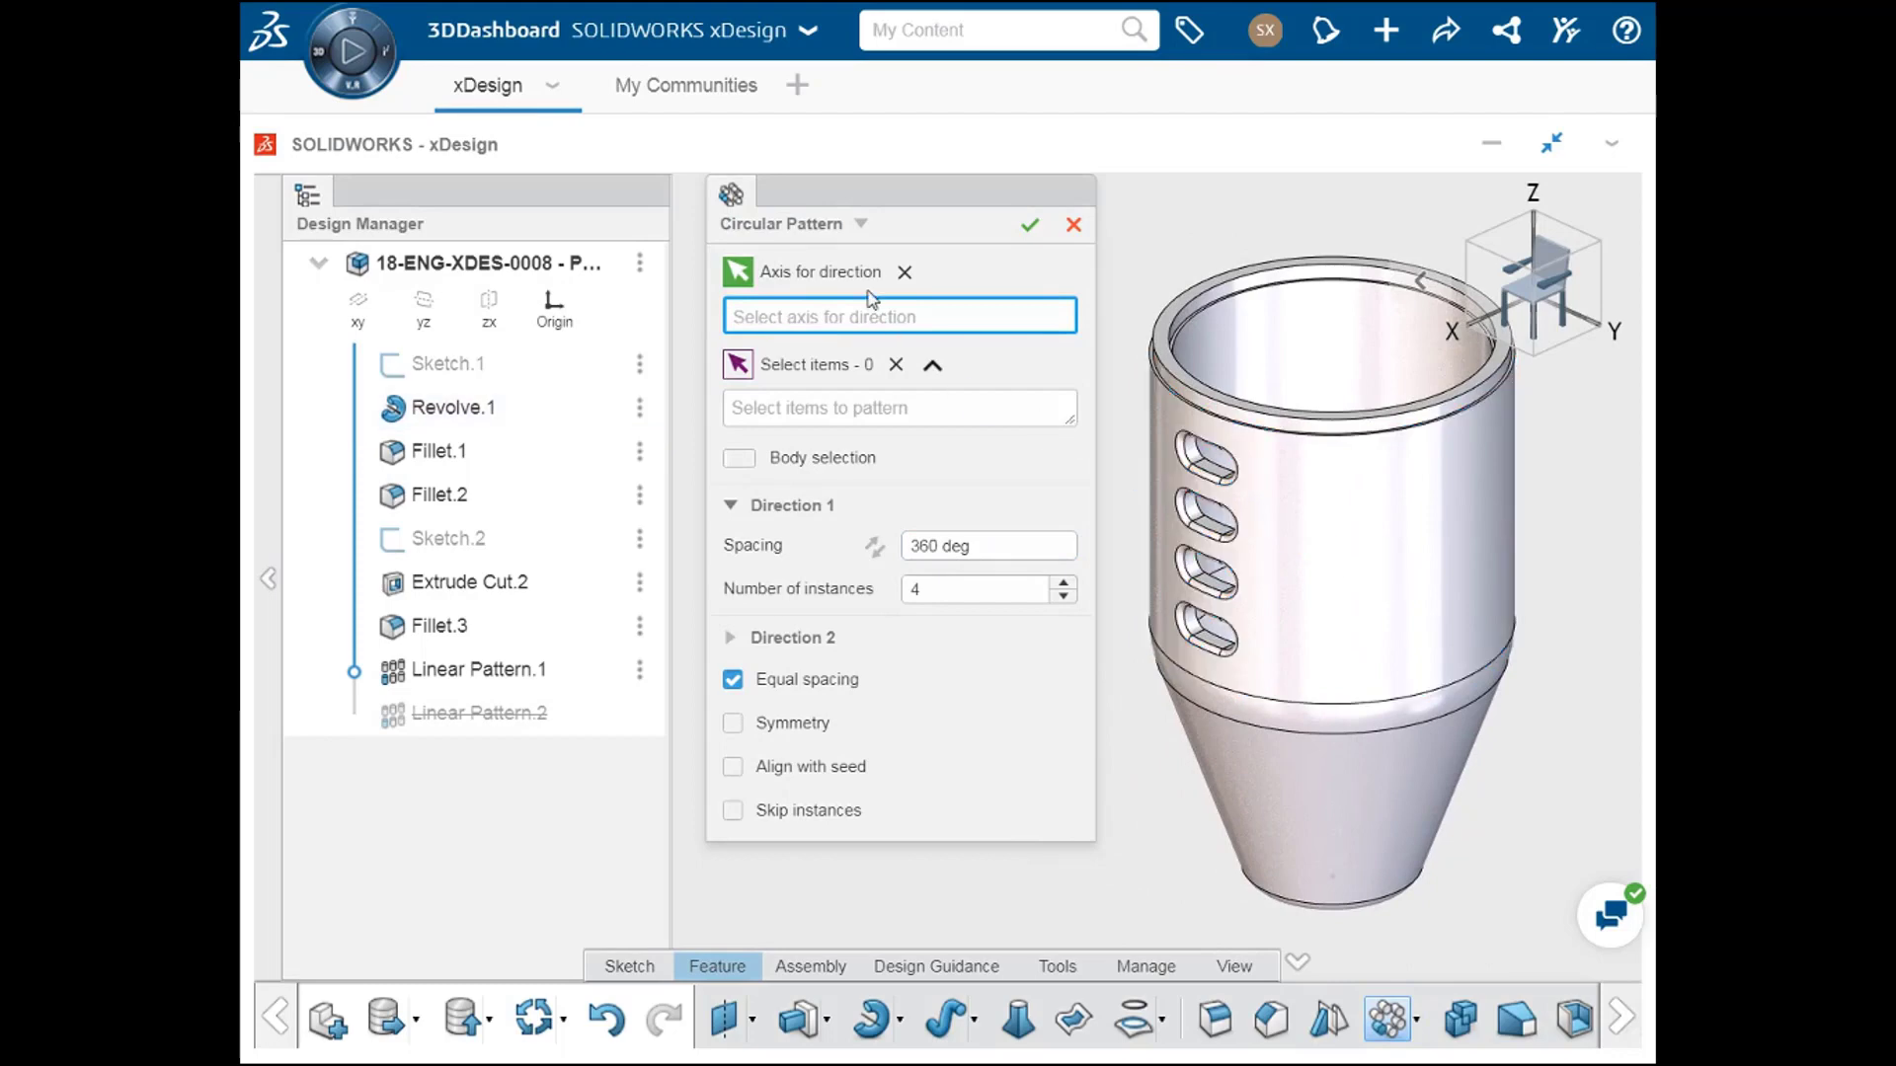
{"action": "left_click", "coordinate": [861, 226]}
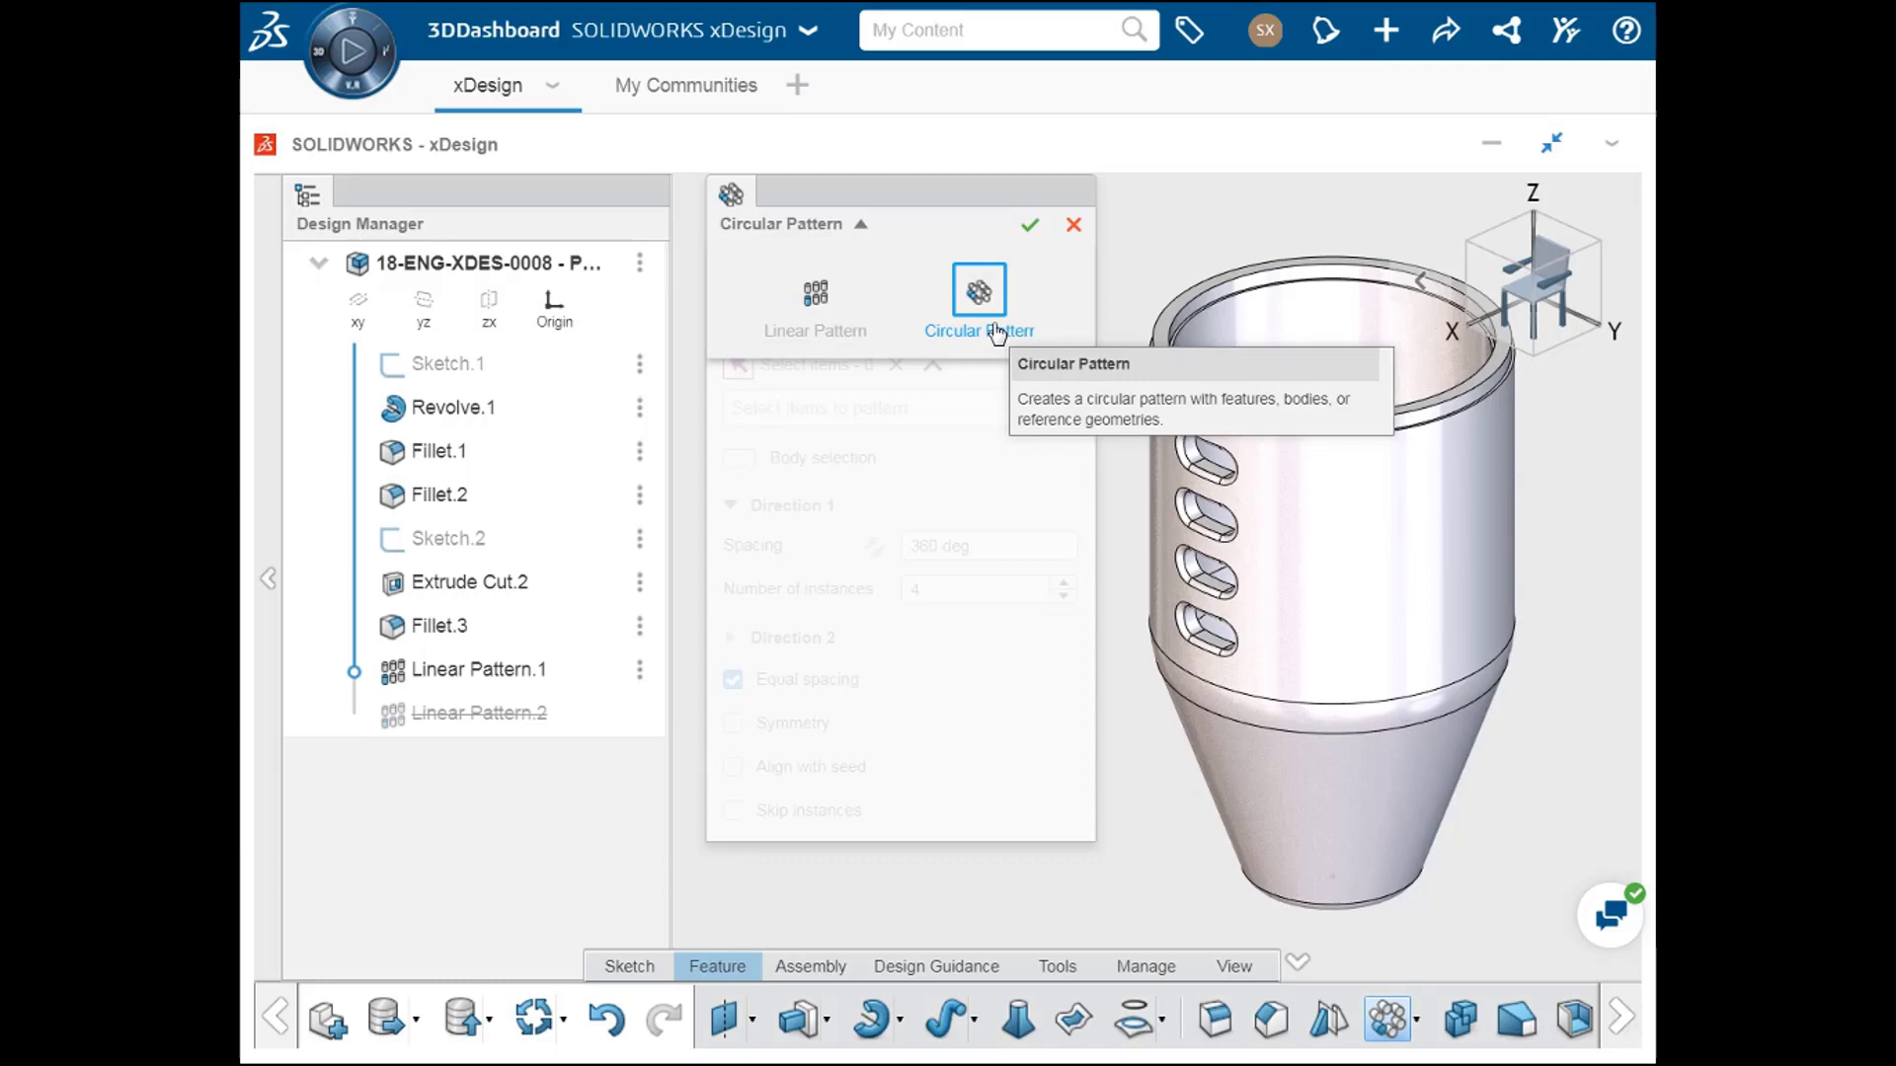
{"action": "left_click", "coordinate": [861, 226]}
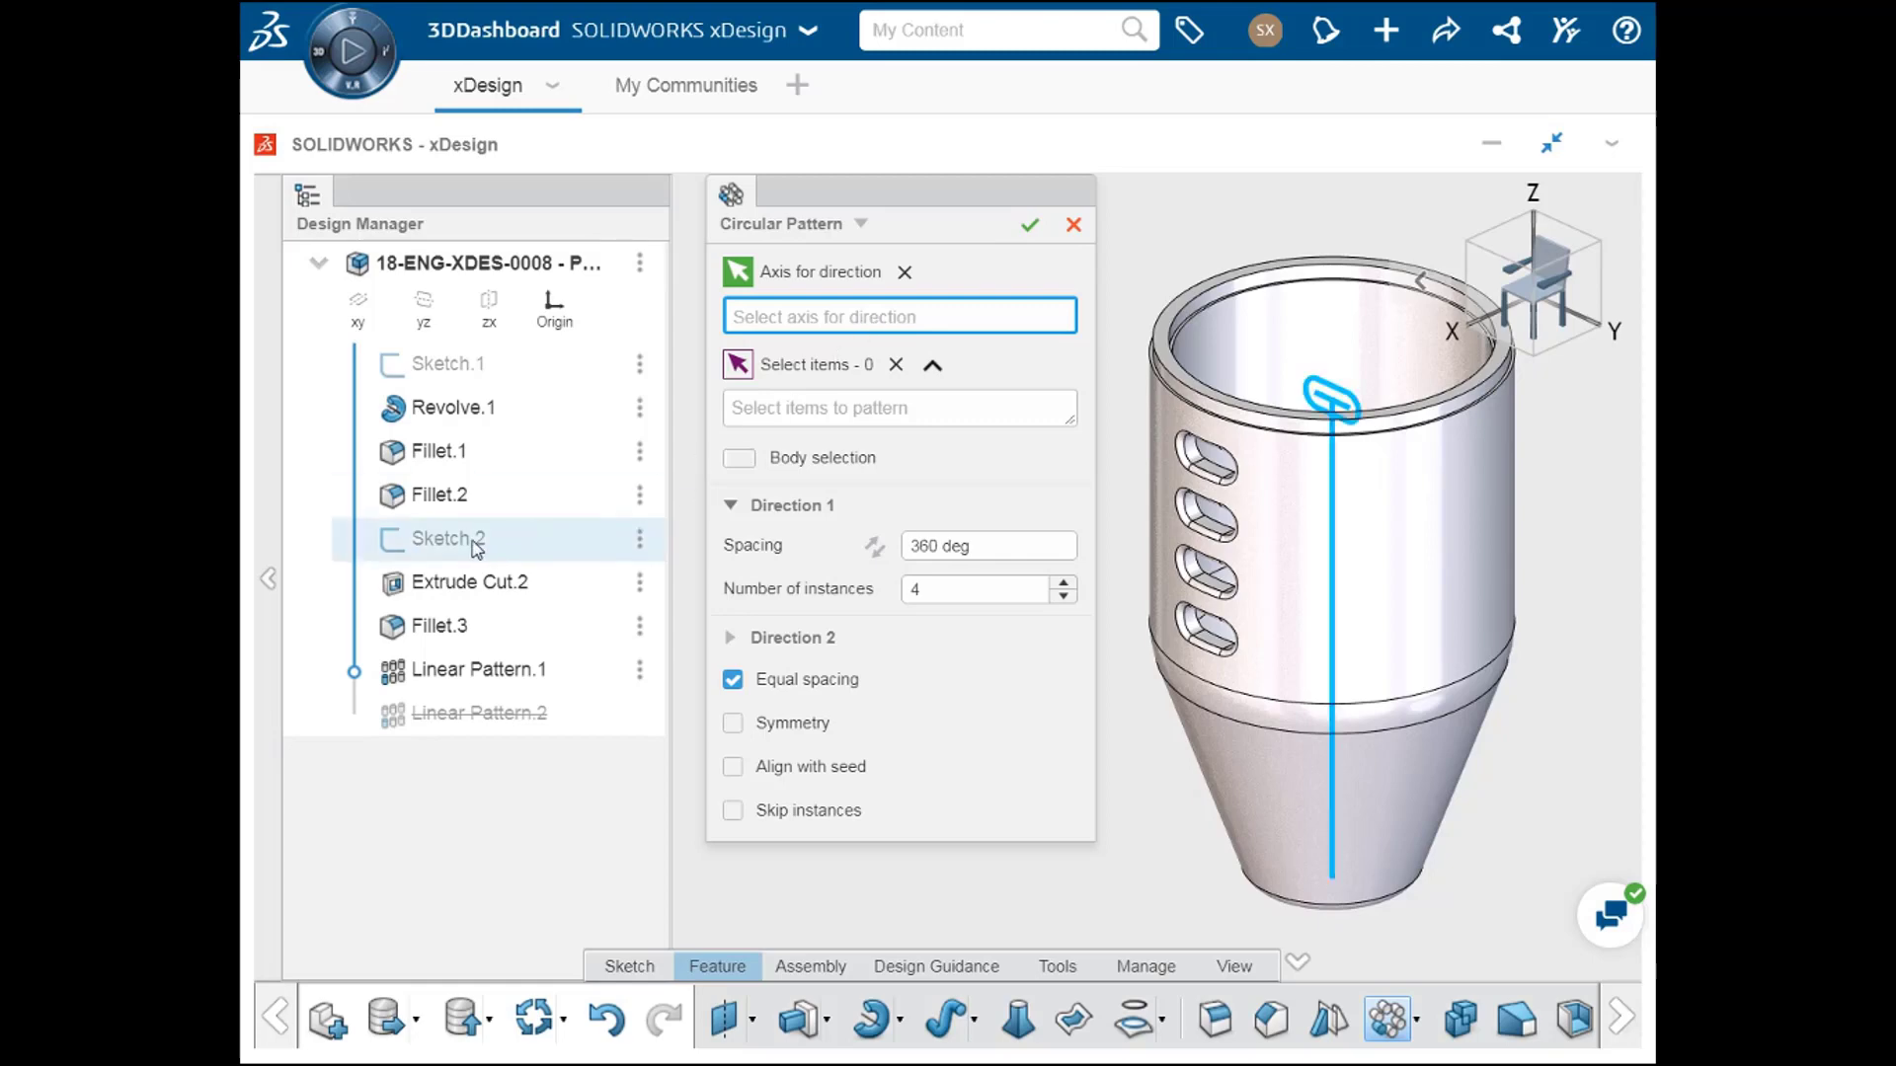
Step: Try the Z-Axis as the circular pattern's axis and clear it again
{"action": "left_click", "coordinate": [1337, 869]}
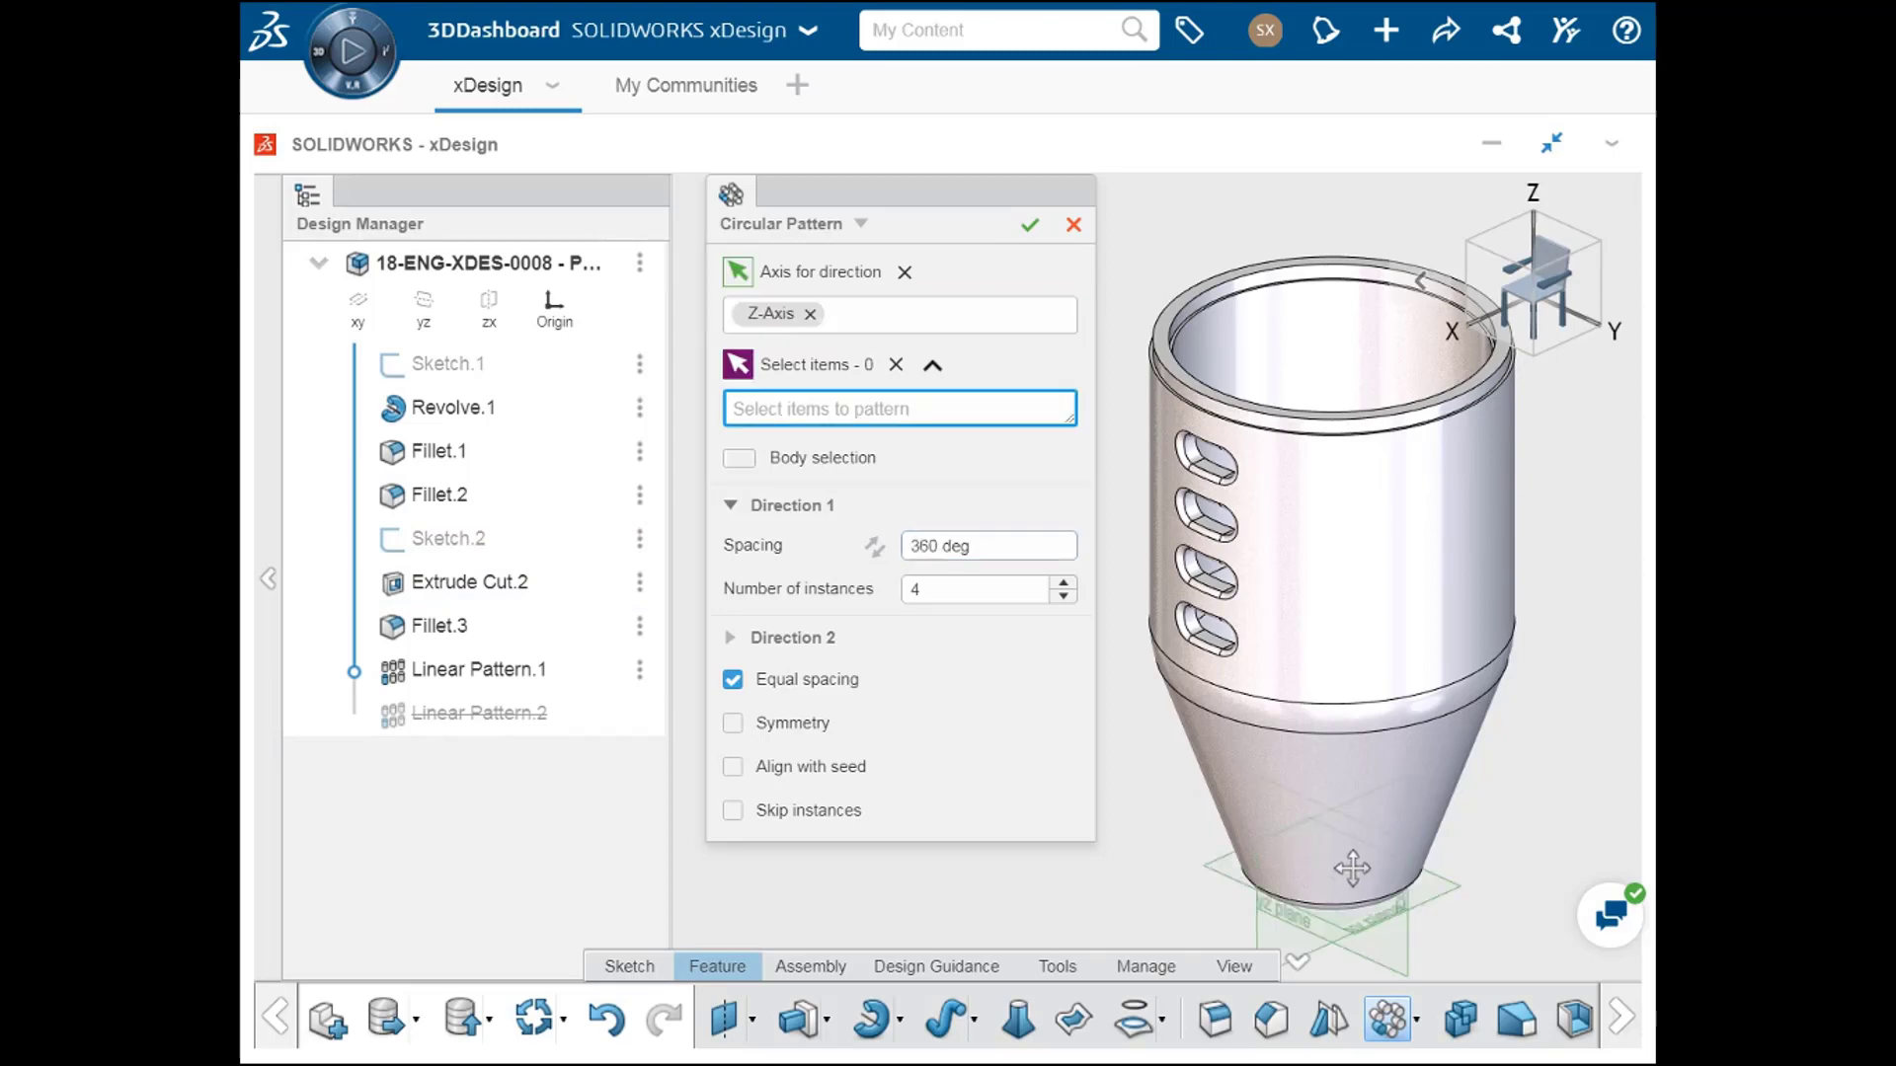
{"action": "middle_click_drag", "start_coordinate": [1346, 863], "coordinate": [1357, 817]}
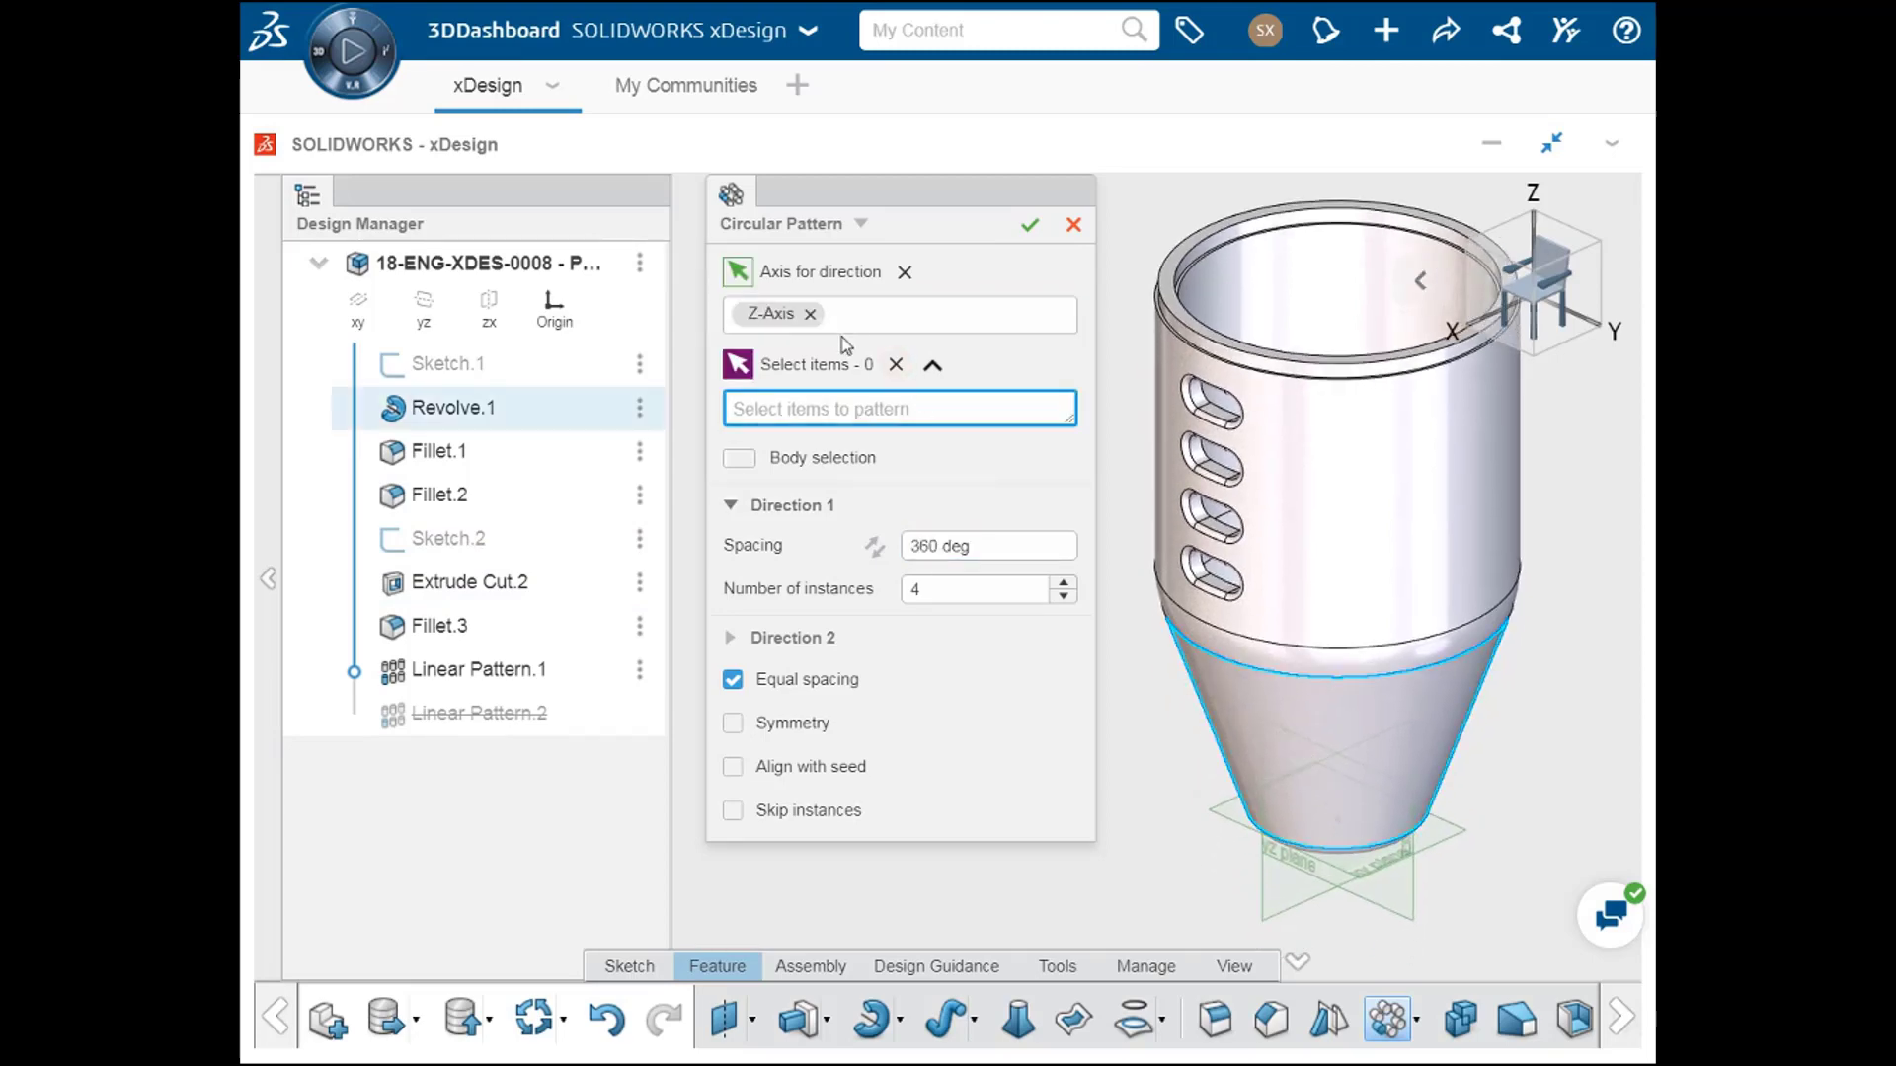
{"action": "left_click", "coordinate": [811, 314]}
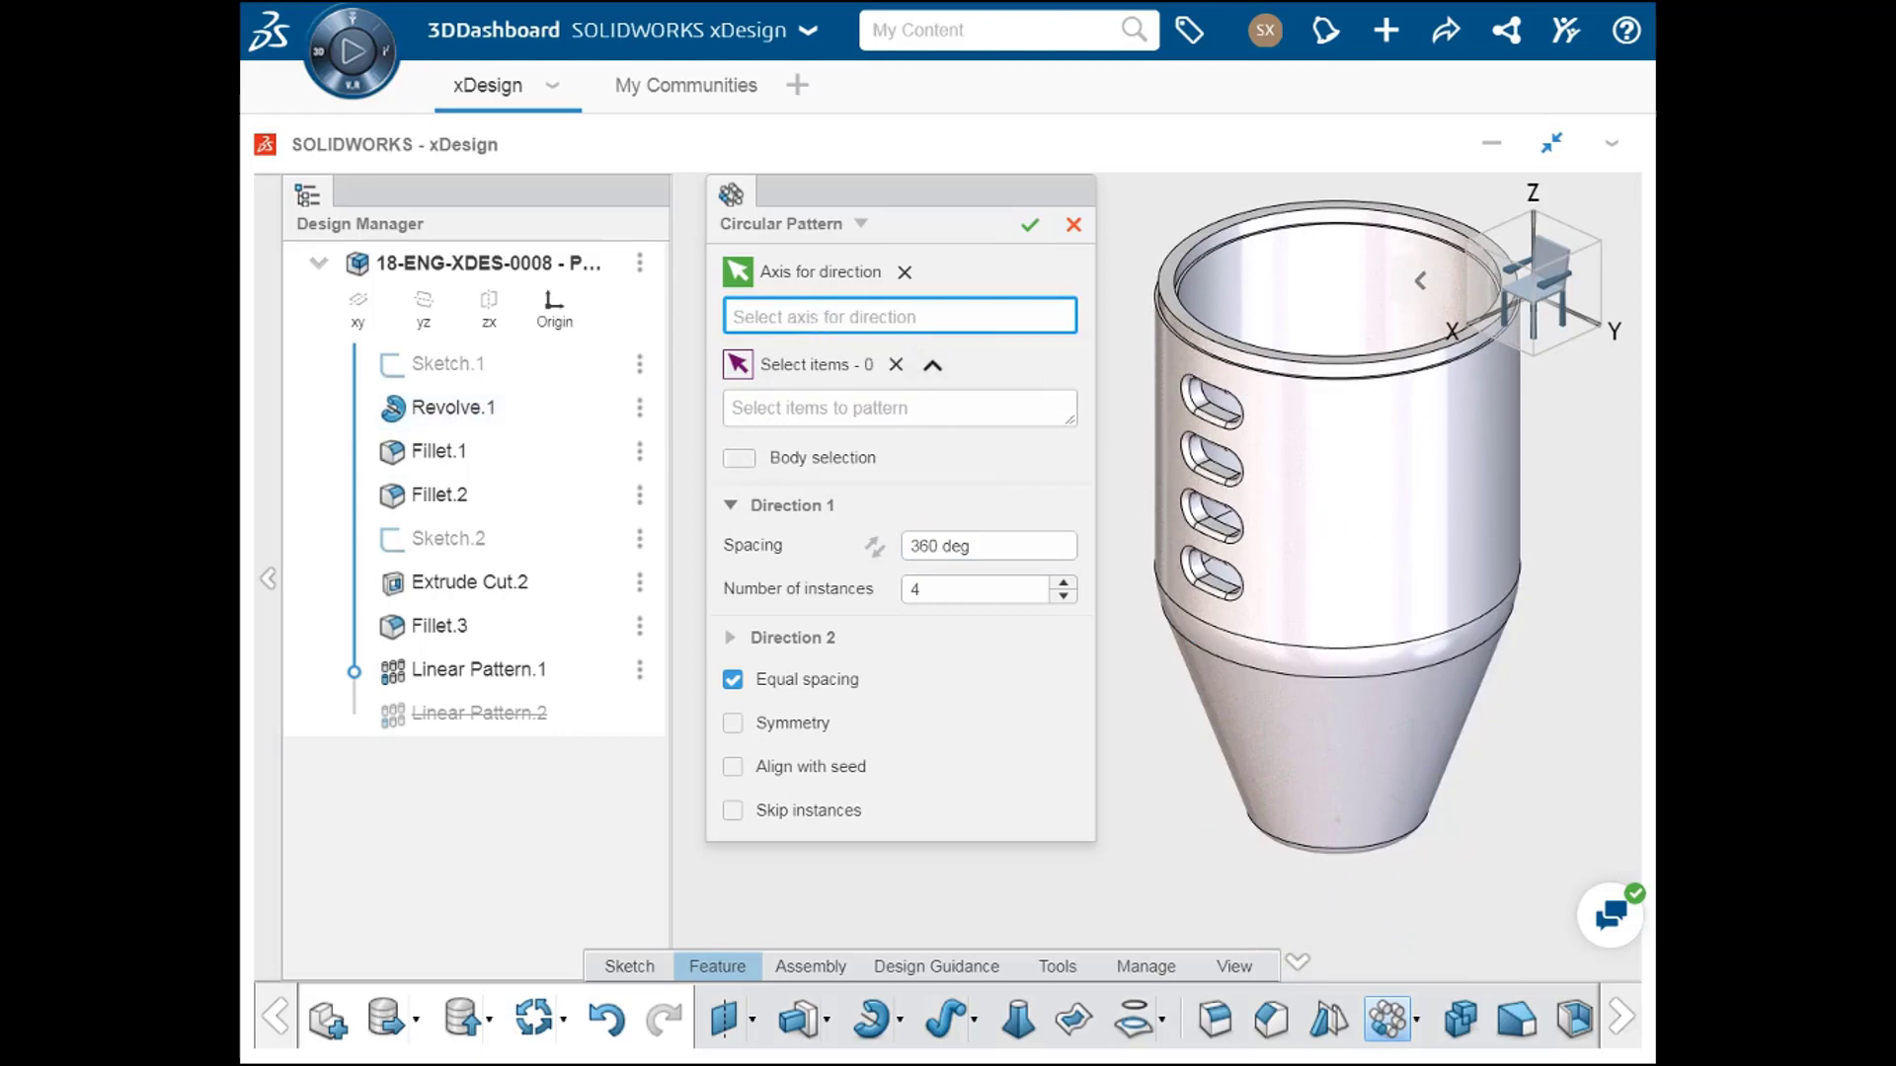
Step: Use the container's outer cylindrical face as the circular pattern's axis and select the linear slot pattern as the item to repeat
{"action": "left_click", "coordinate": [1328, 494]}
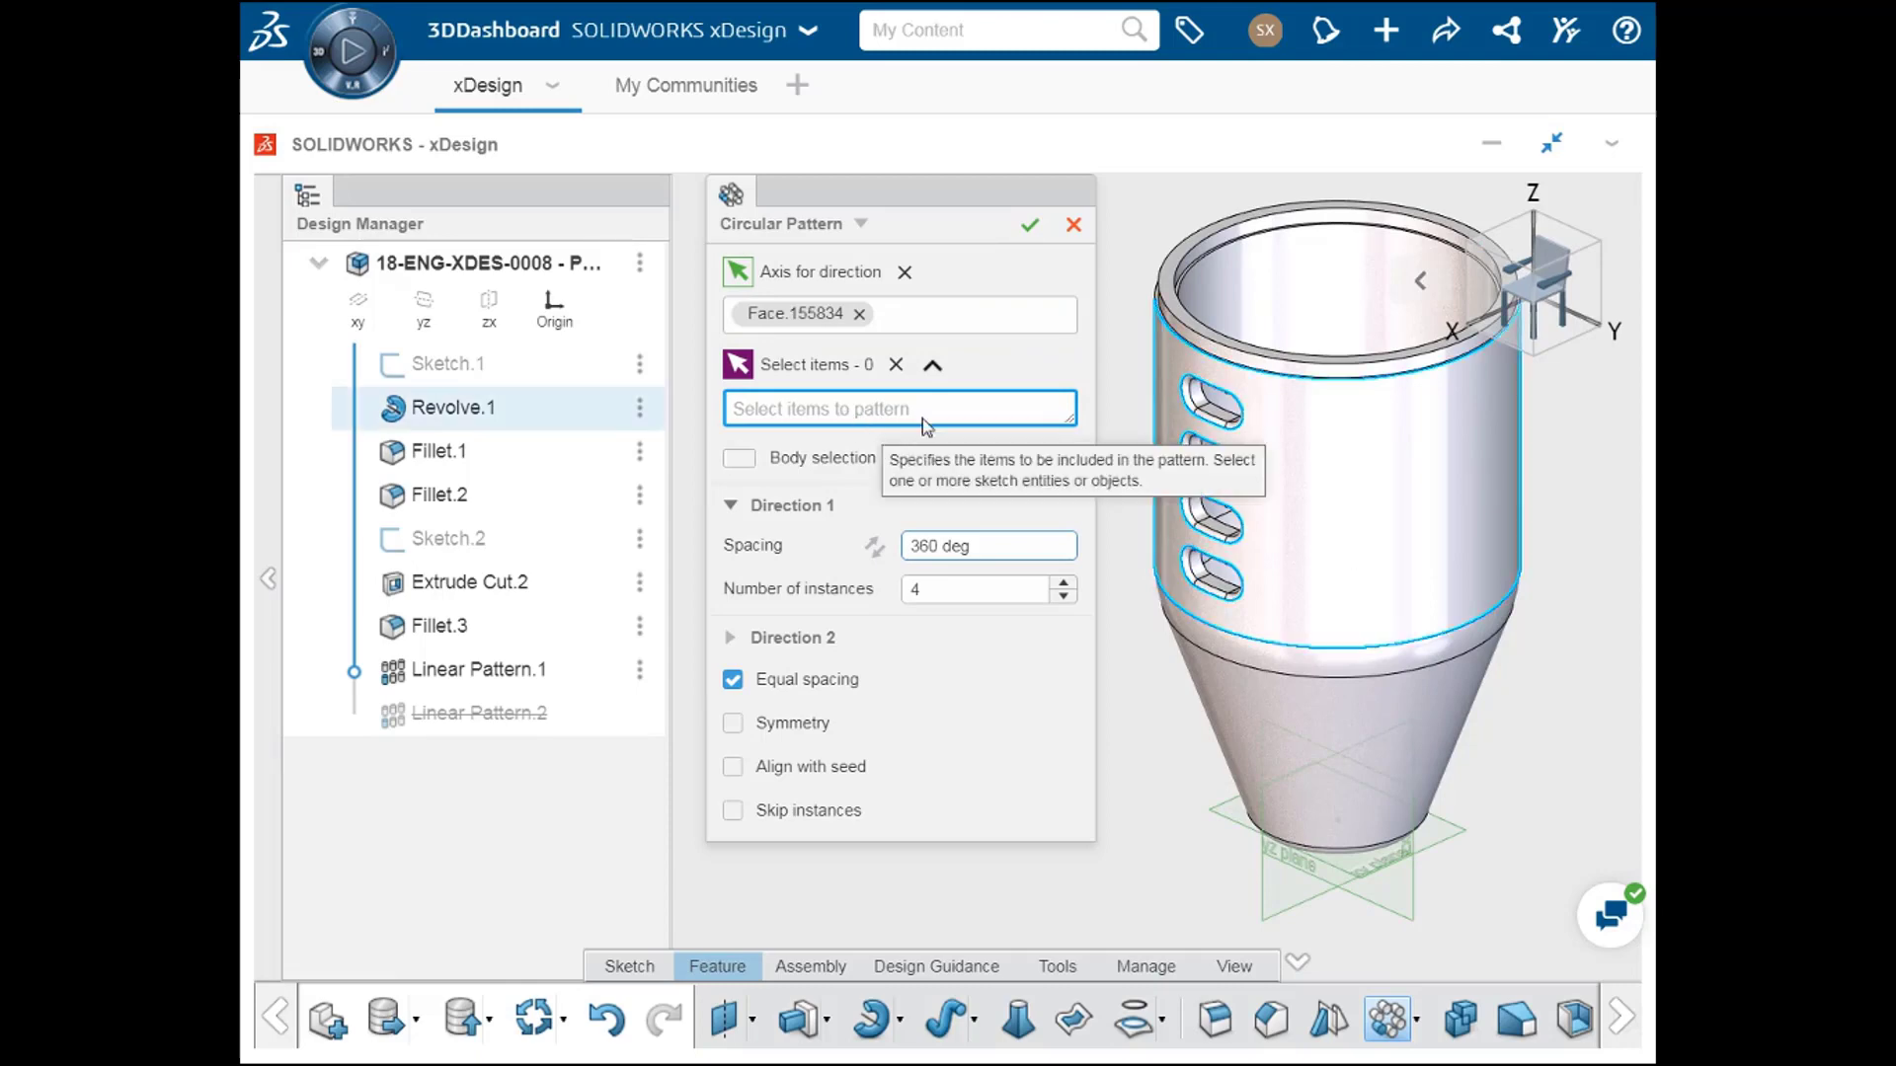
{"action": "scroll", "coordinate": [1222, 427], "scroll_direction": "up", "scroll_amount": 2}
{"action": "scroll", "coordinate": [1222, 427], "scroll_direction": "up", "scroll_amount": 3}
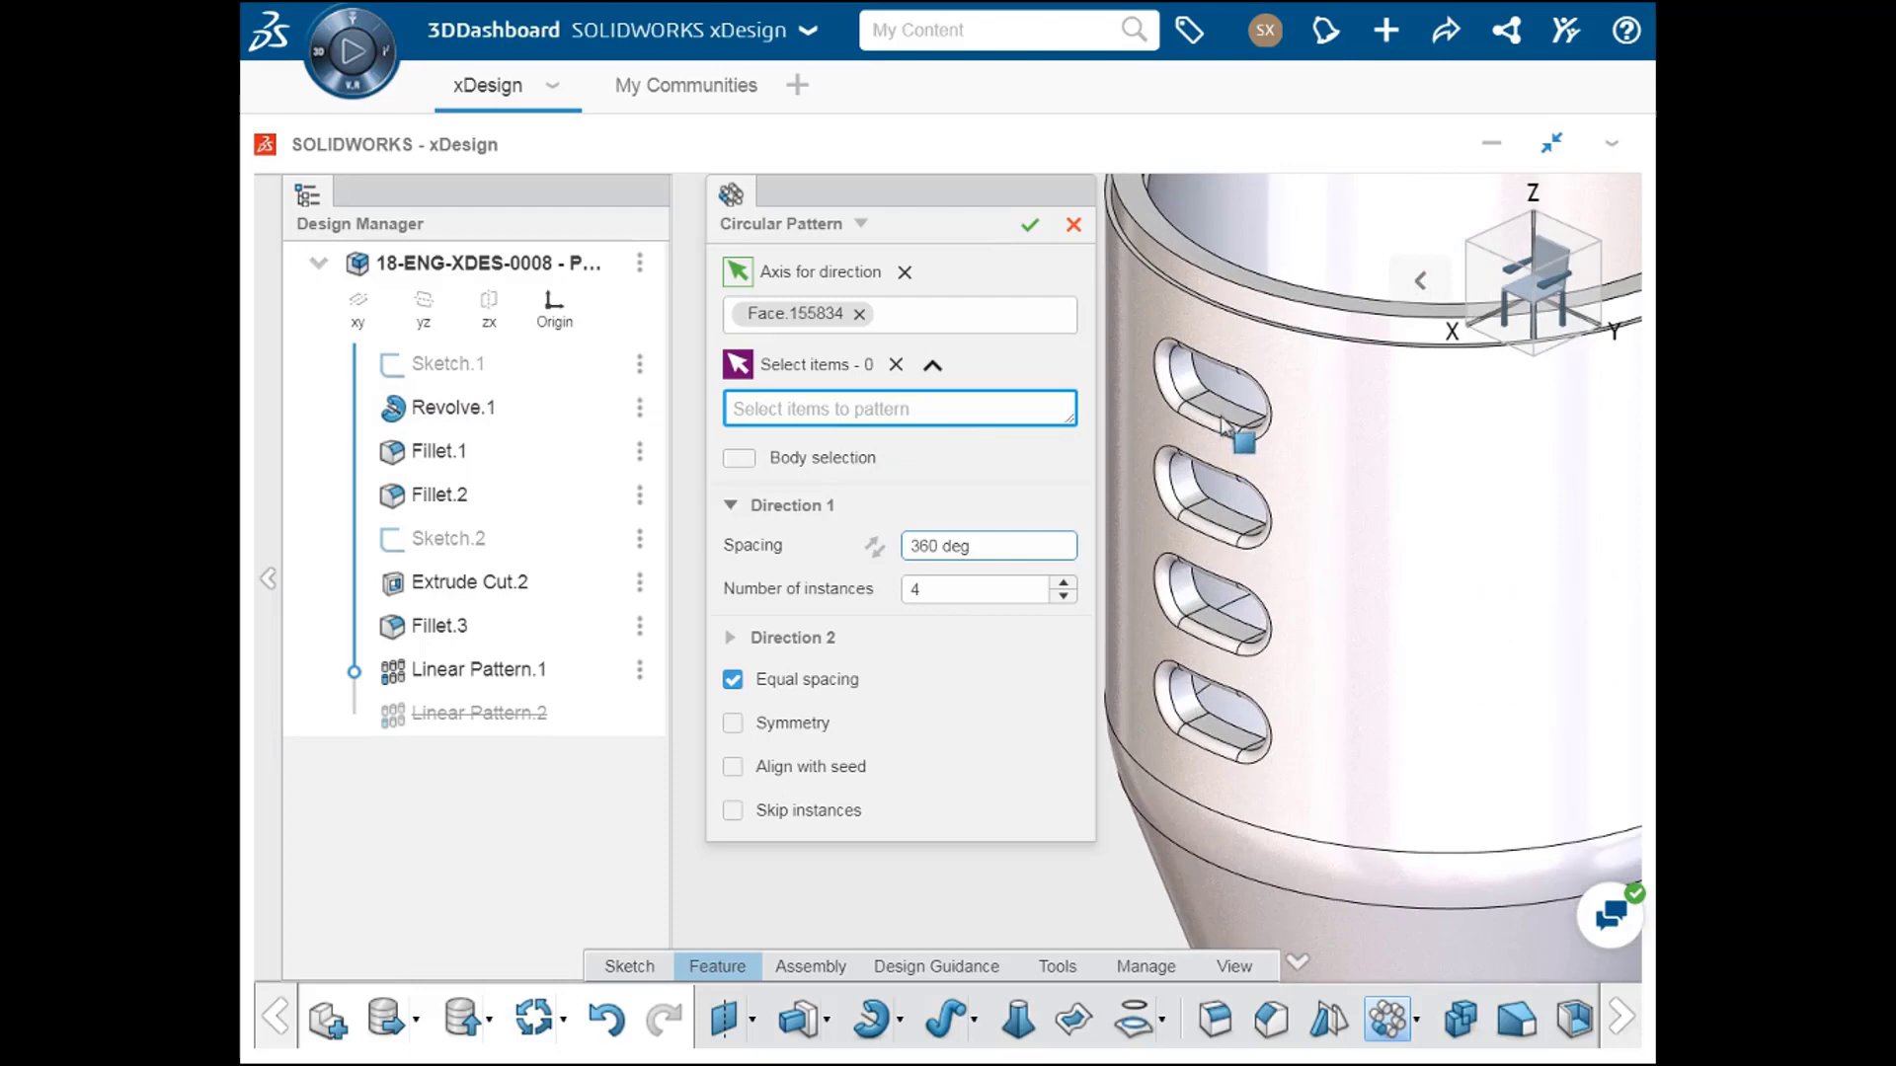
{"action": "left_click", "coordinate": [1231, 531]}
{"action": "scroll", "coordinate": [1234, 534], "scroll_direction": "down", "scroll_amount": 5}
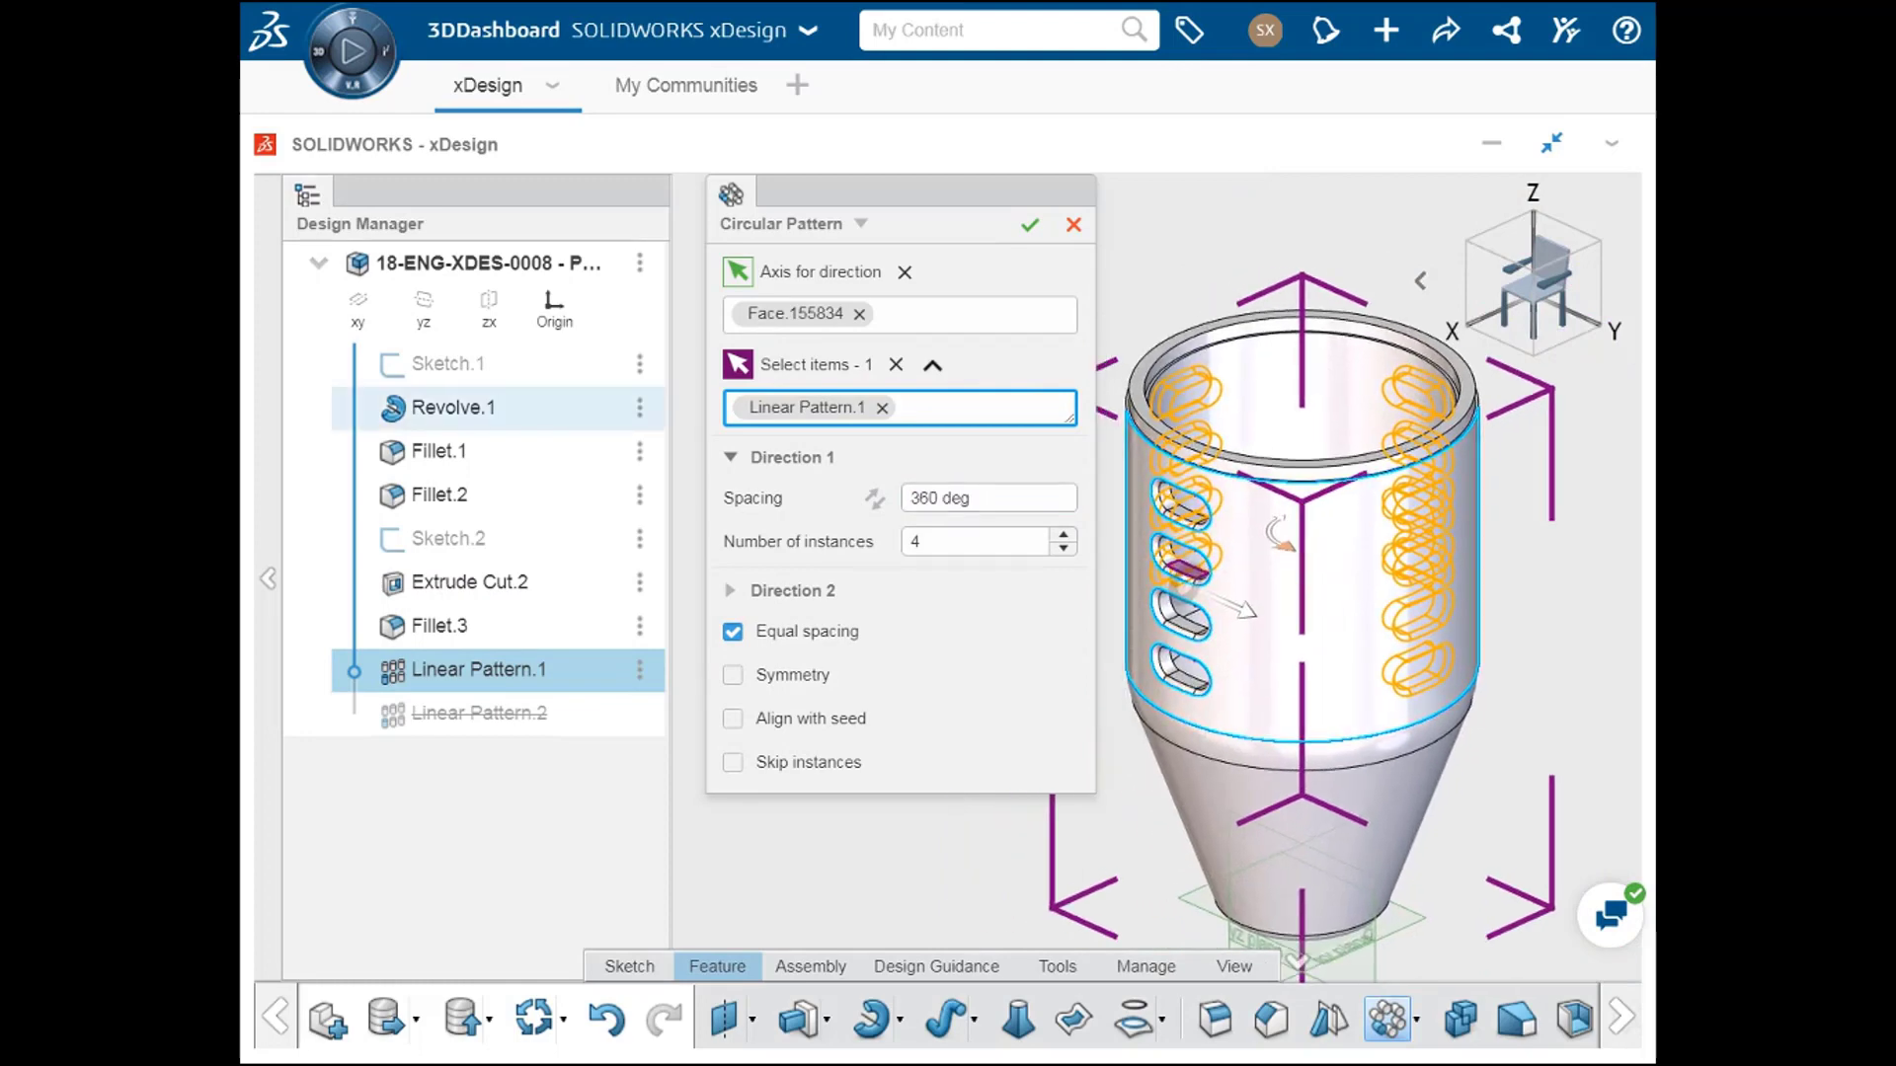
Step: Try a 180-degree spacing for the circular pattern and set it back to 360 degrees
{"action": "left_click", "coordinate": [992, 499]}
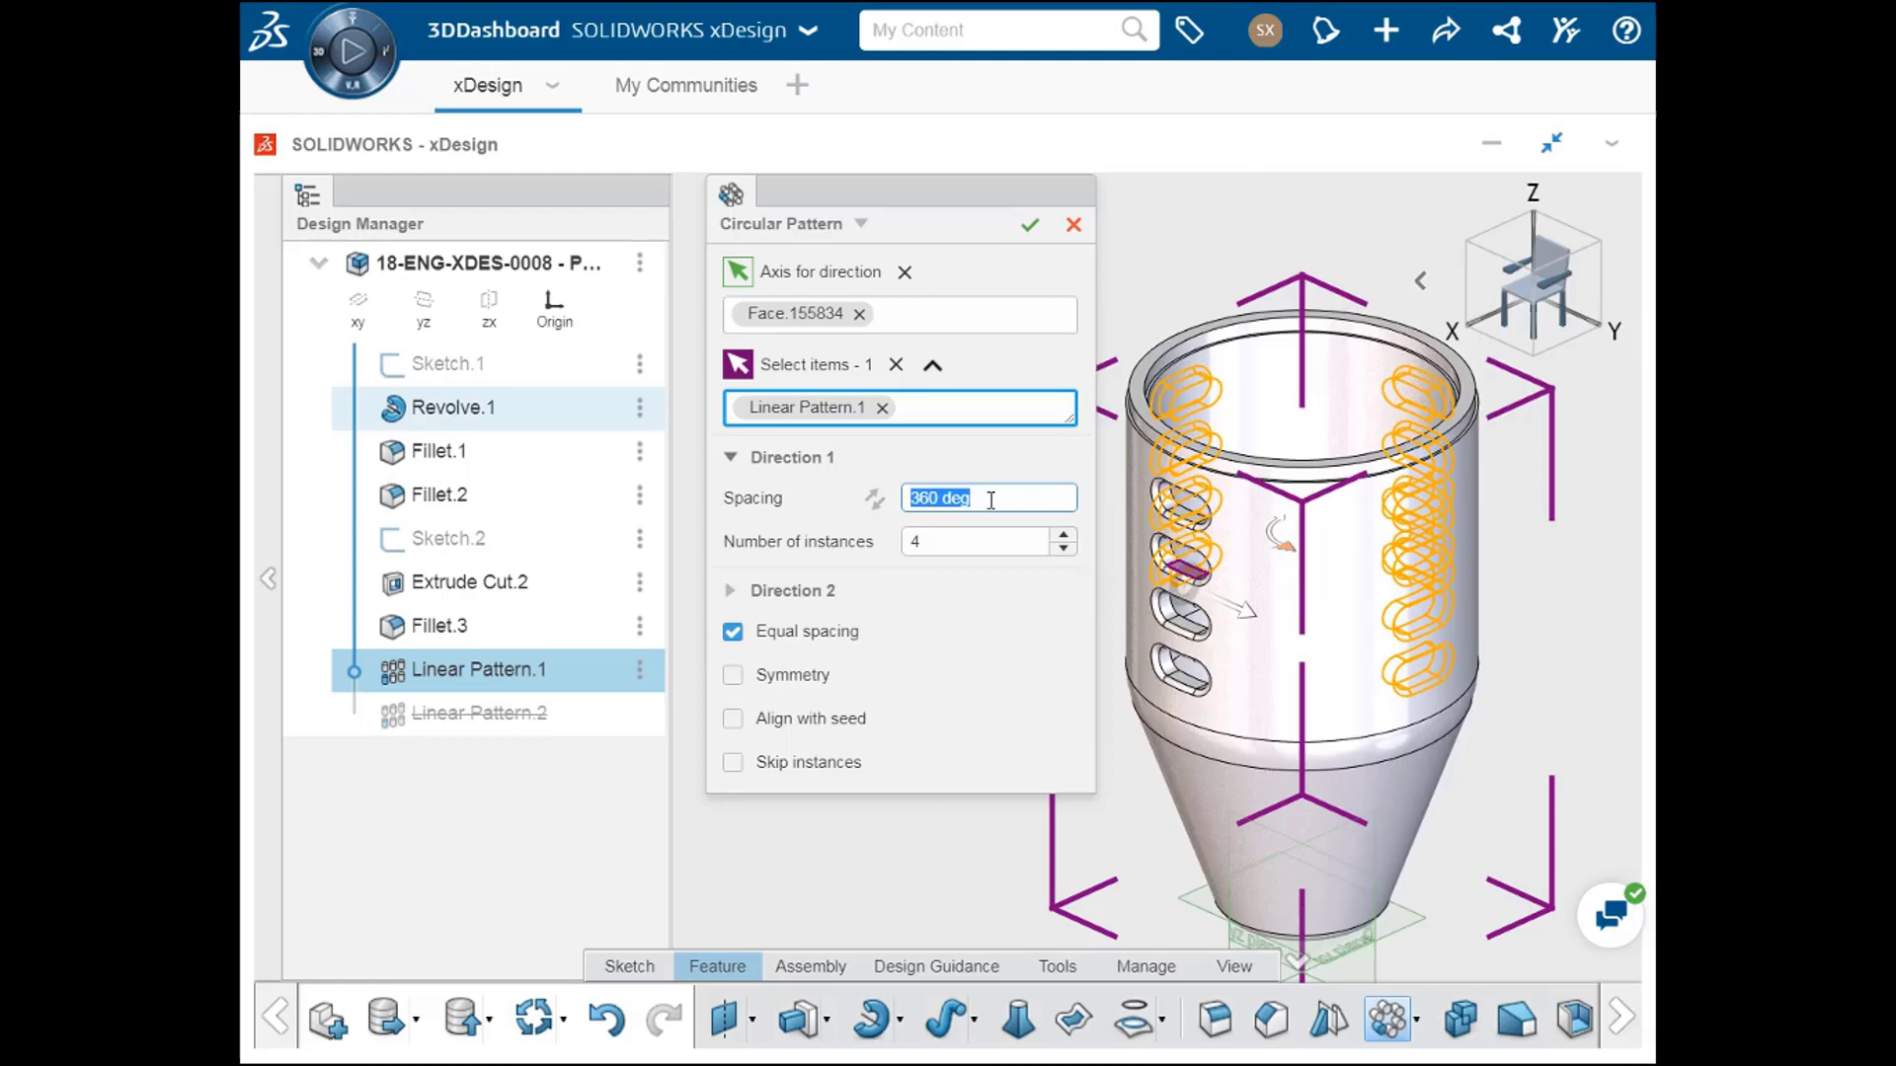
{"action": "type", "text": "360"}
{"action": "key", "text": "Return"}
{"action": "type", "text": "180"}
{"action": "key", "text": "Return"}
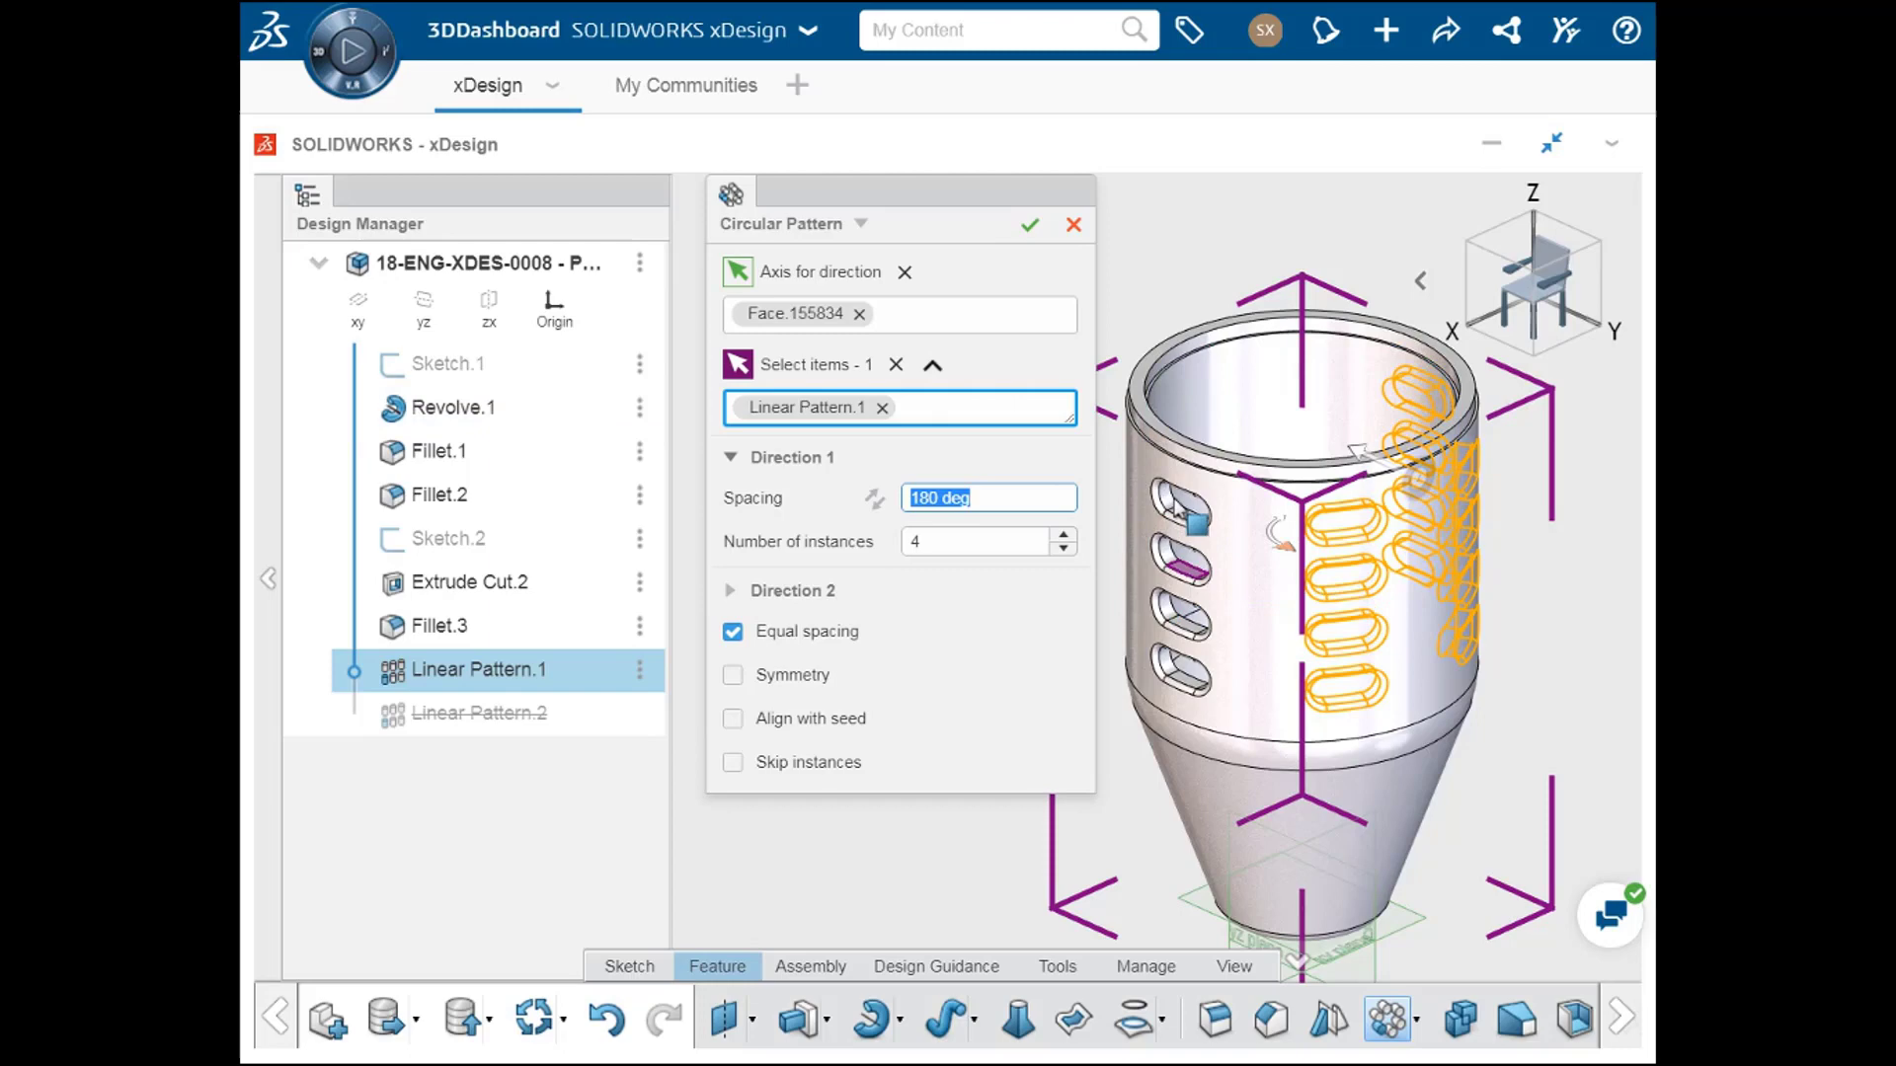
{"action": "type", "text": "360"}
{"action": "key", "text": "Return"}
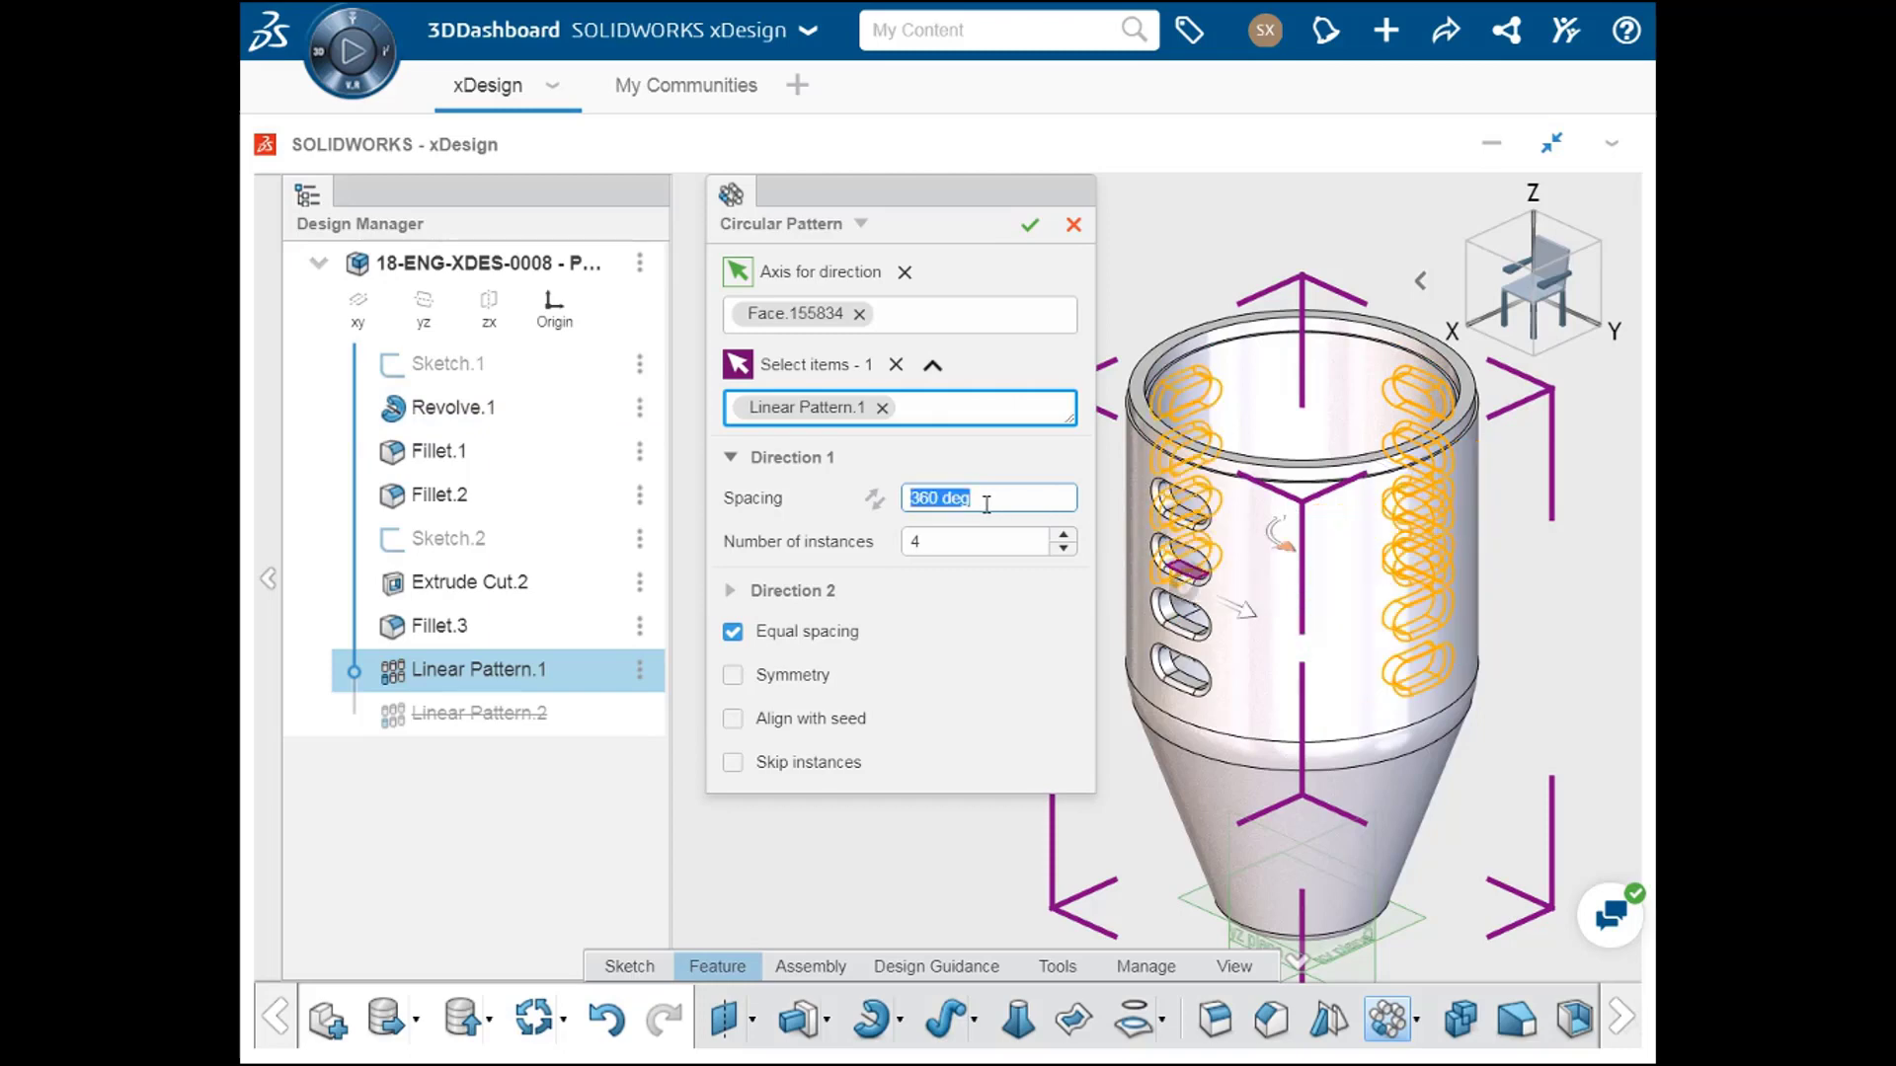
Step: Set the circular pattern to 6 instances
{"action": "left_click", "coordinate": [946, 542]}
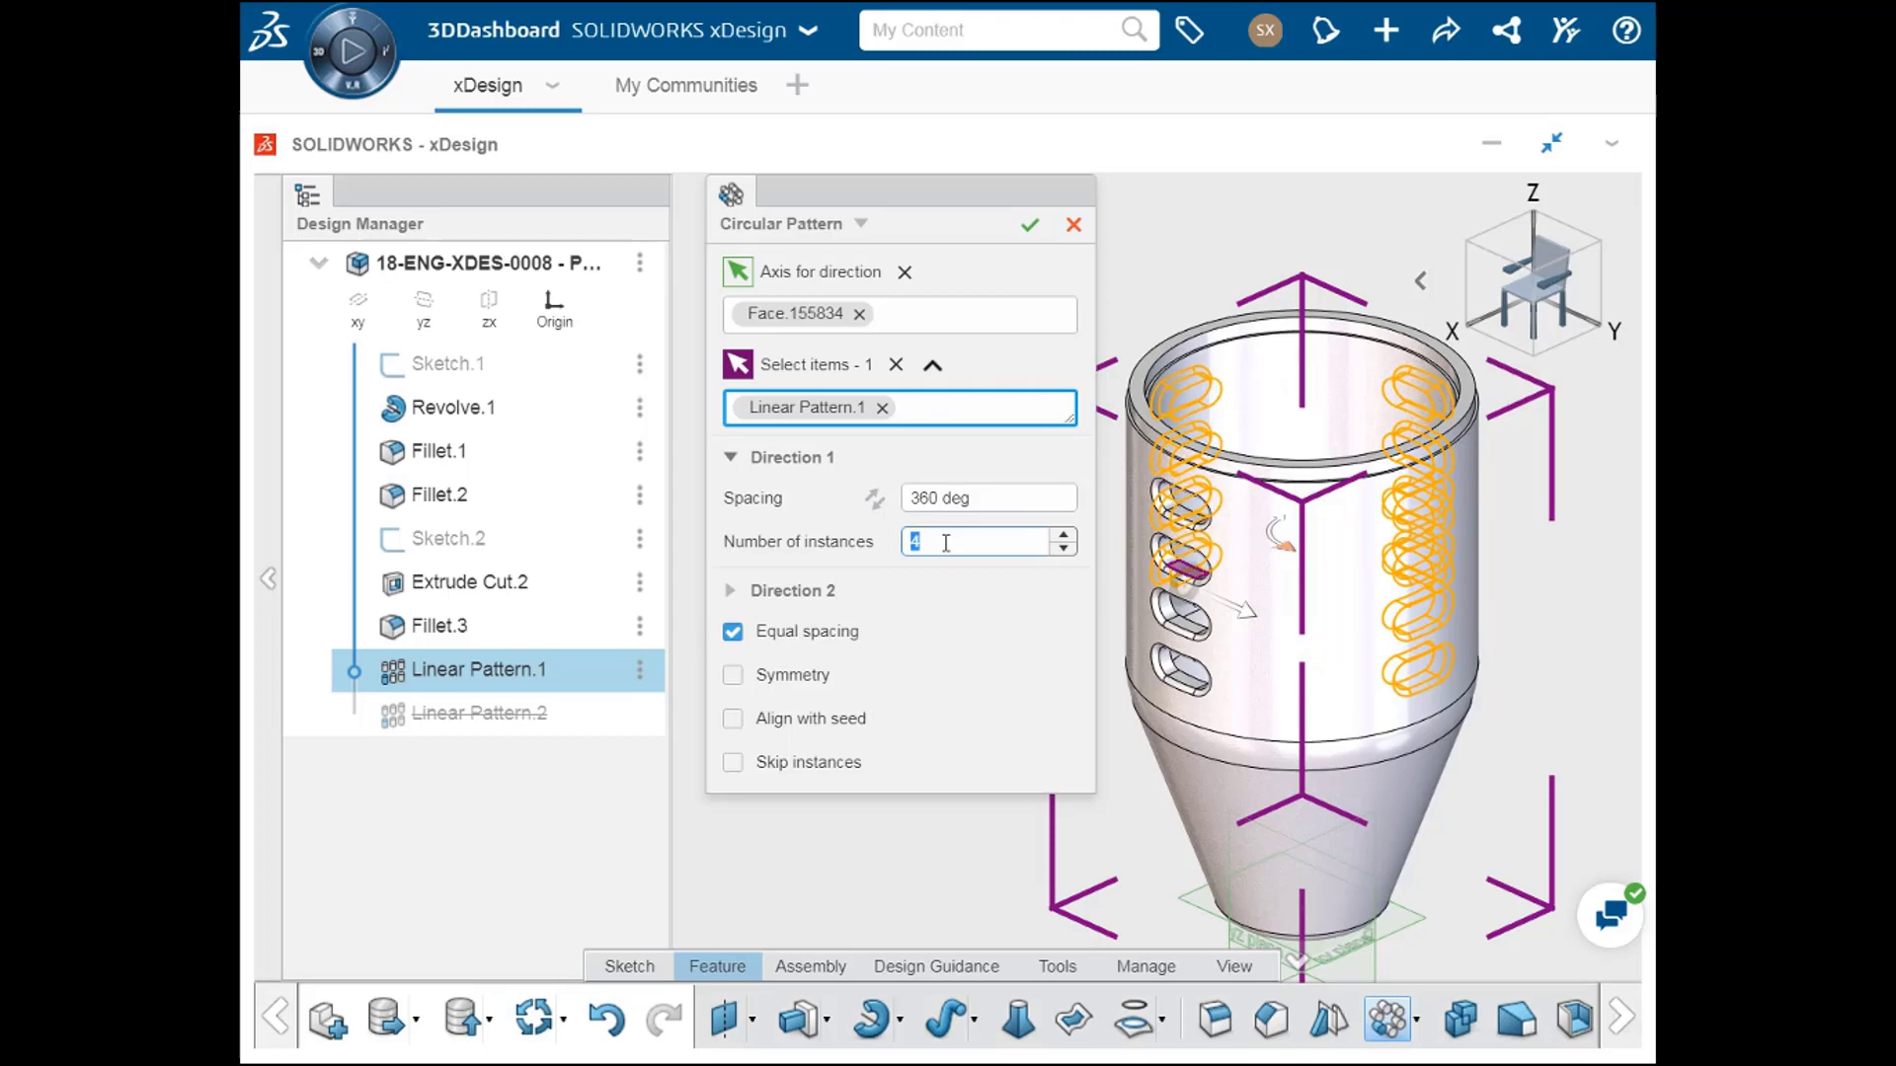
{"action": "left_click", "coordinate": [1065, 536]}
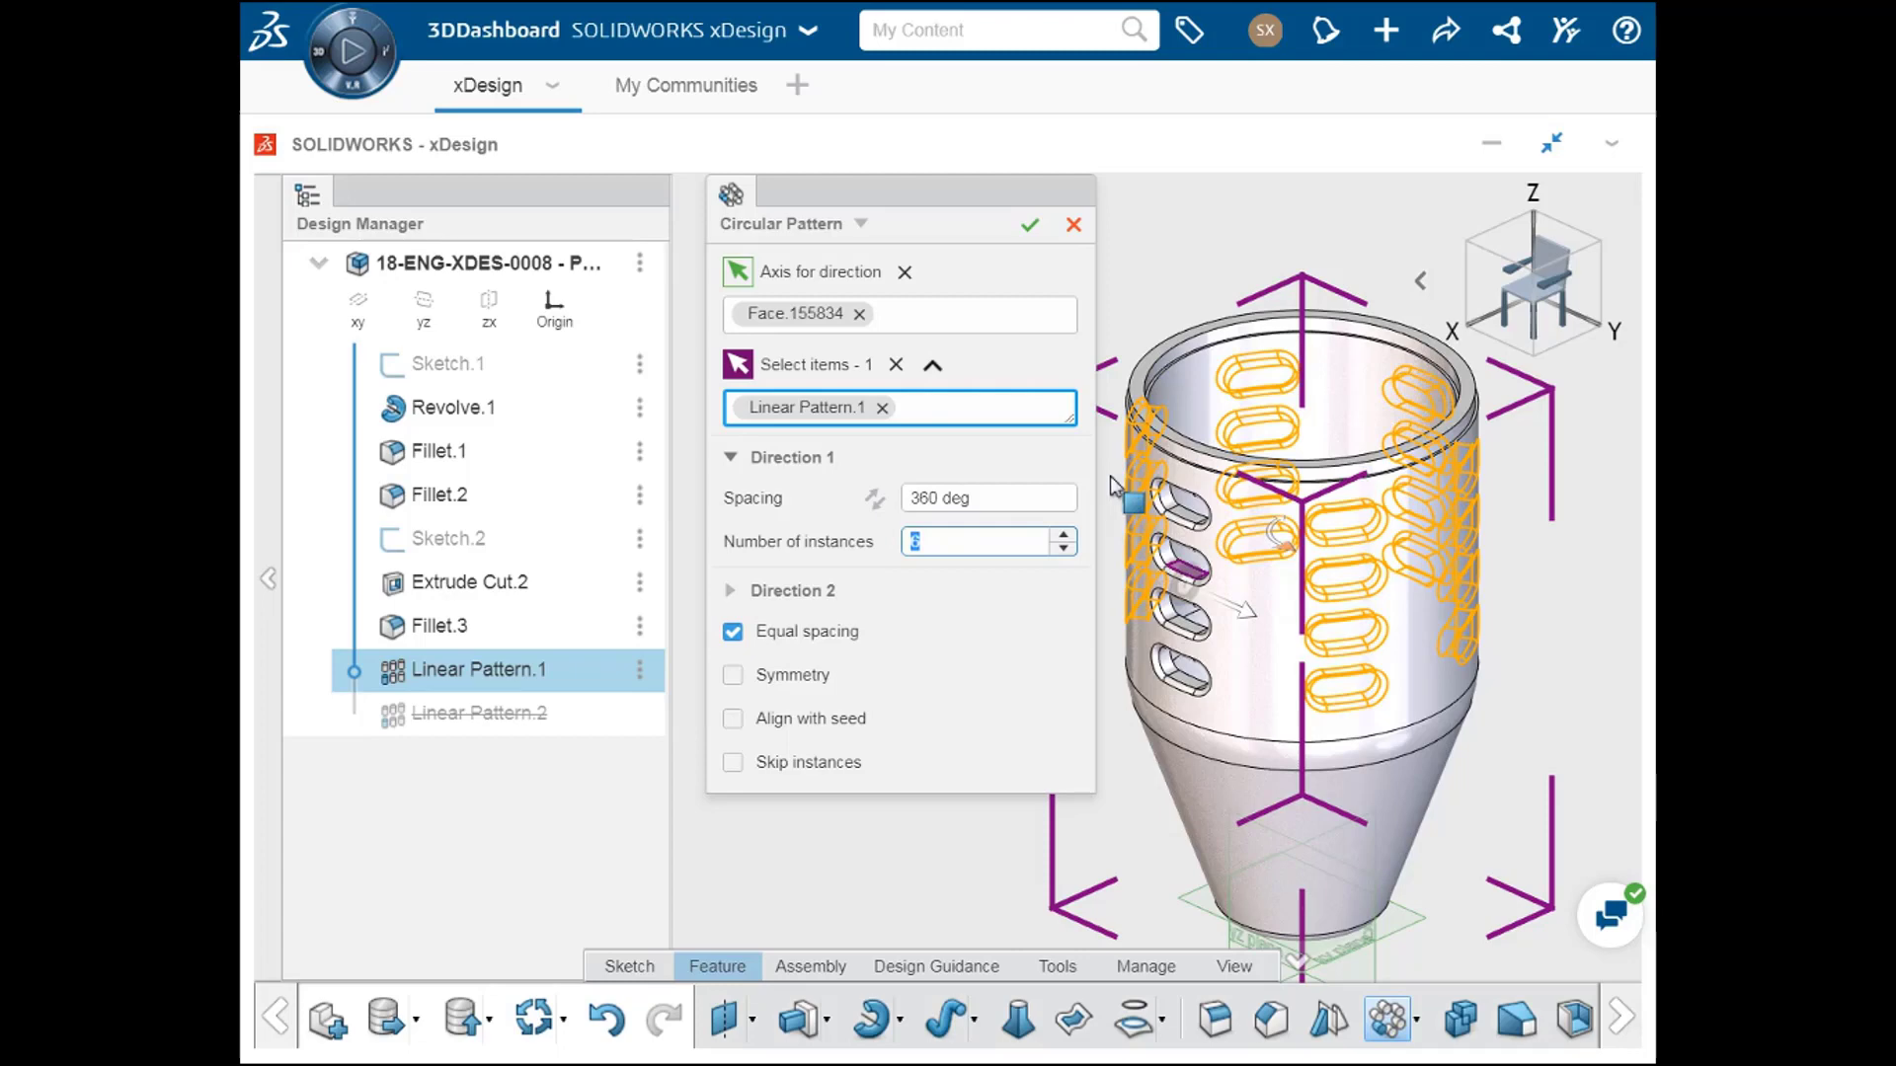
Step: Enable skipping of instances, try leaving out the front slot column and restore it
{"action": "left_click", "coordinate": [732, 764]}
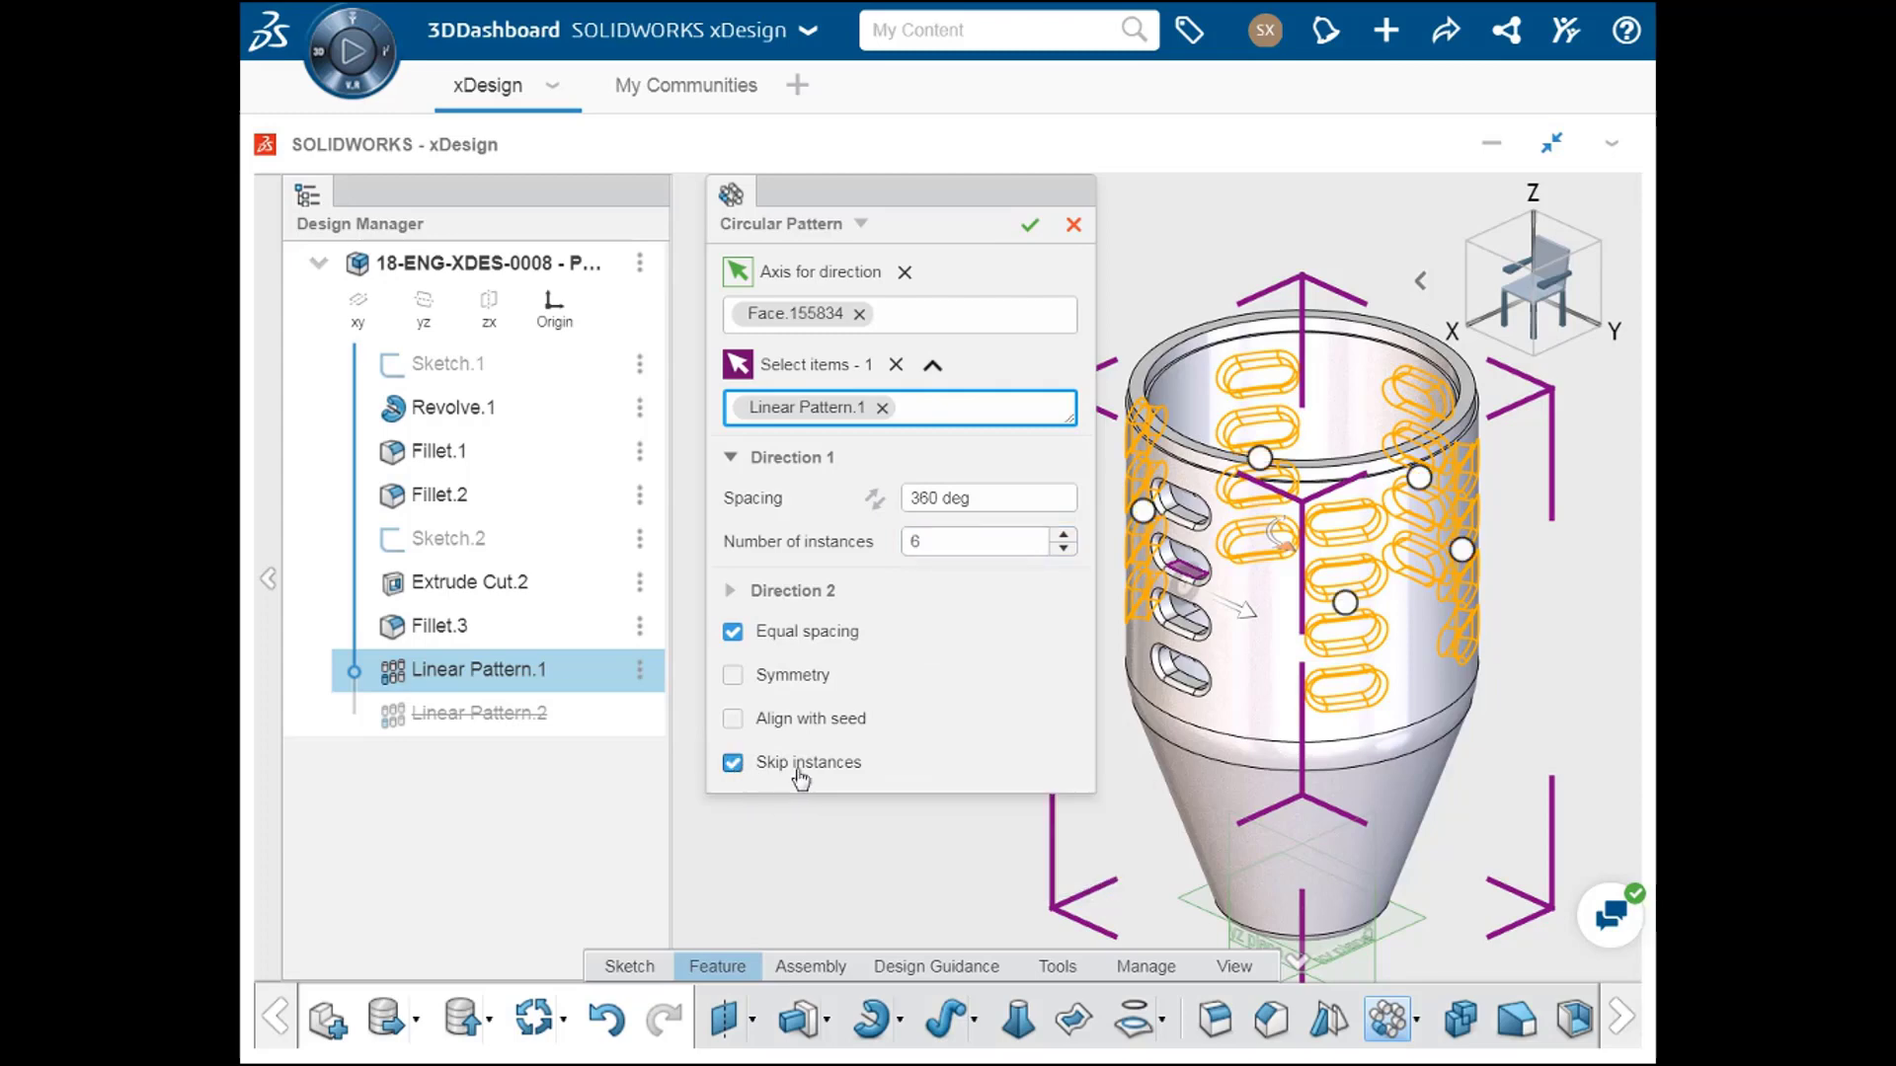
{"action": "left_click", "coordinate": [1346, 603]}
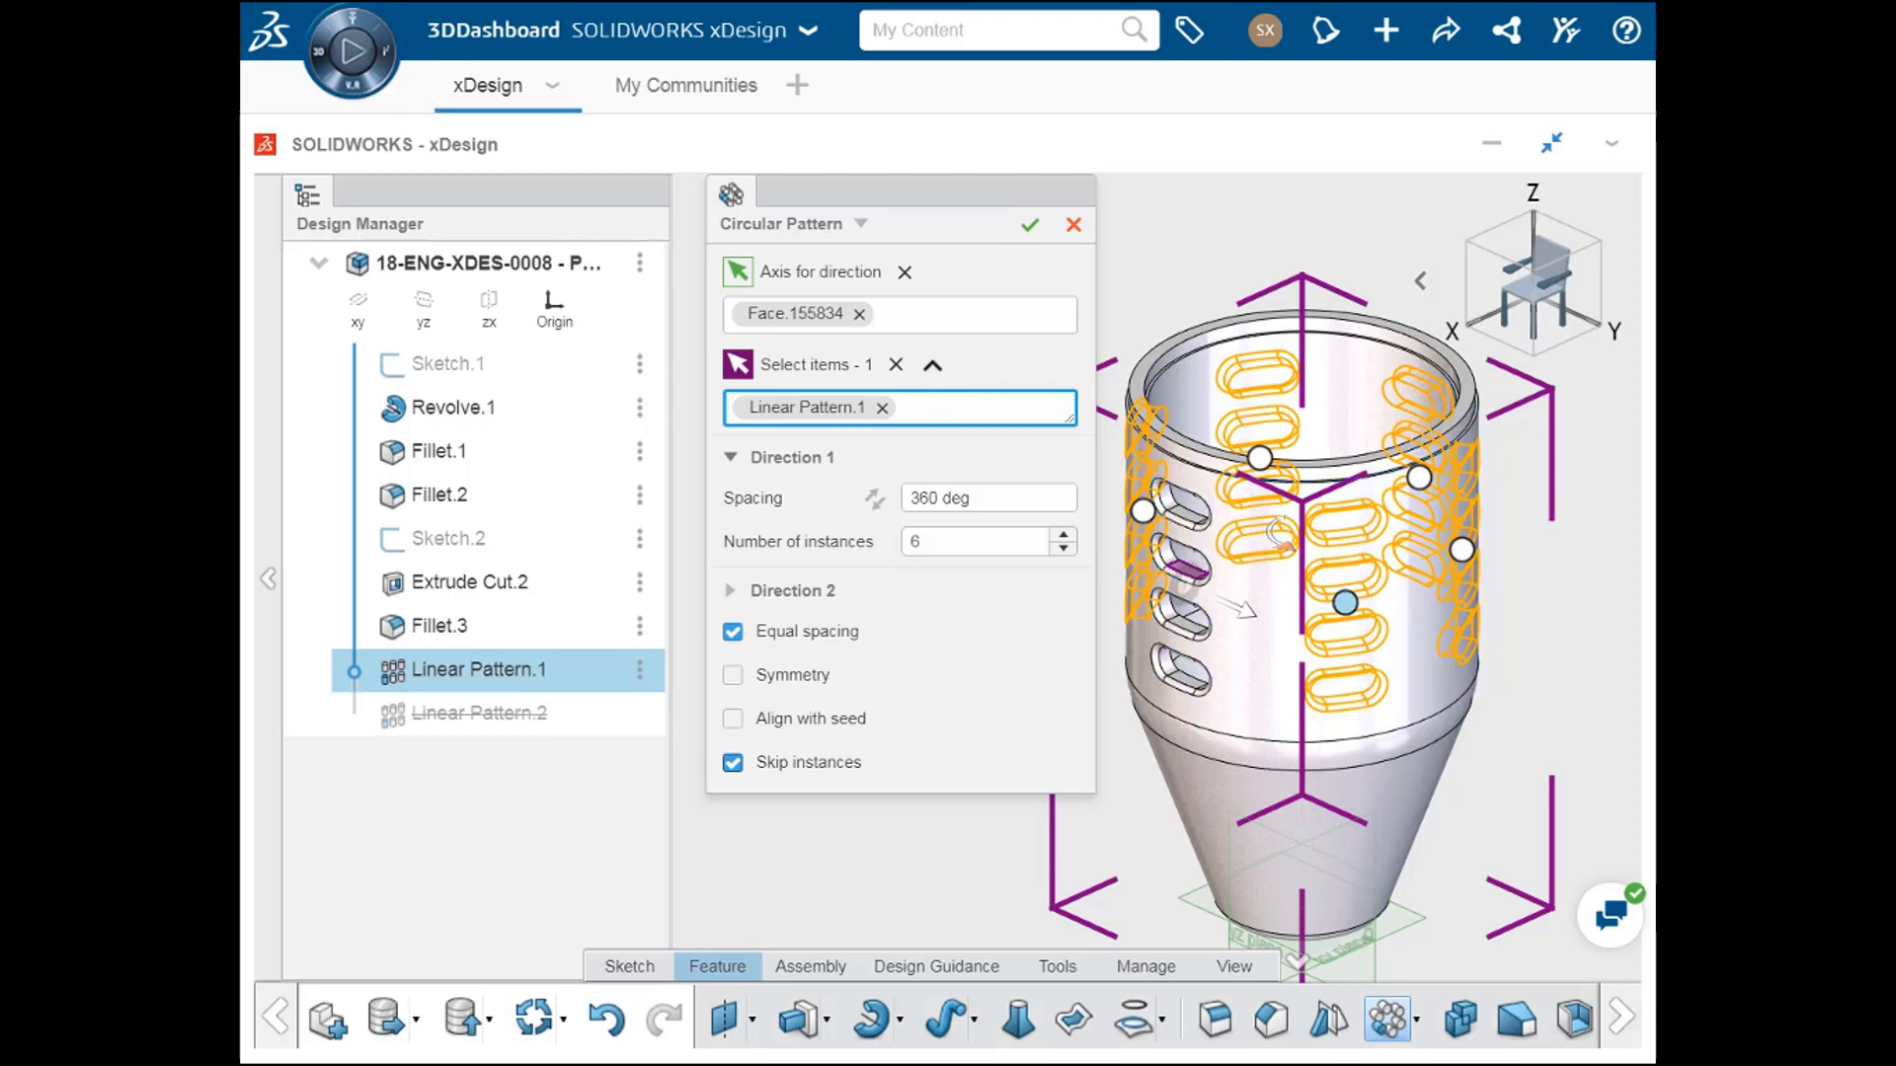
{"action": "left_click", "coordinate": [1346, 603]}
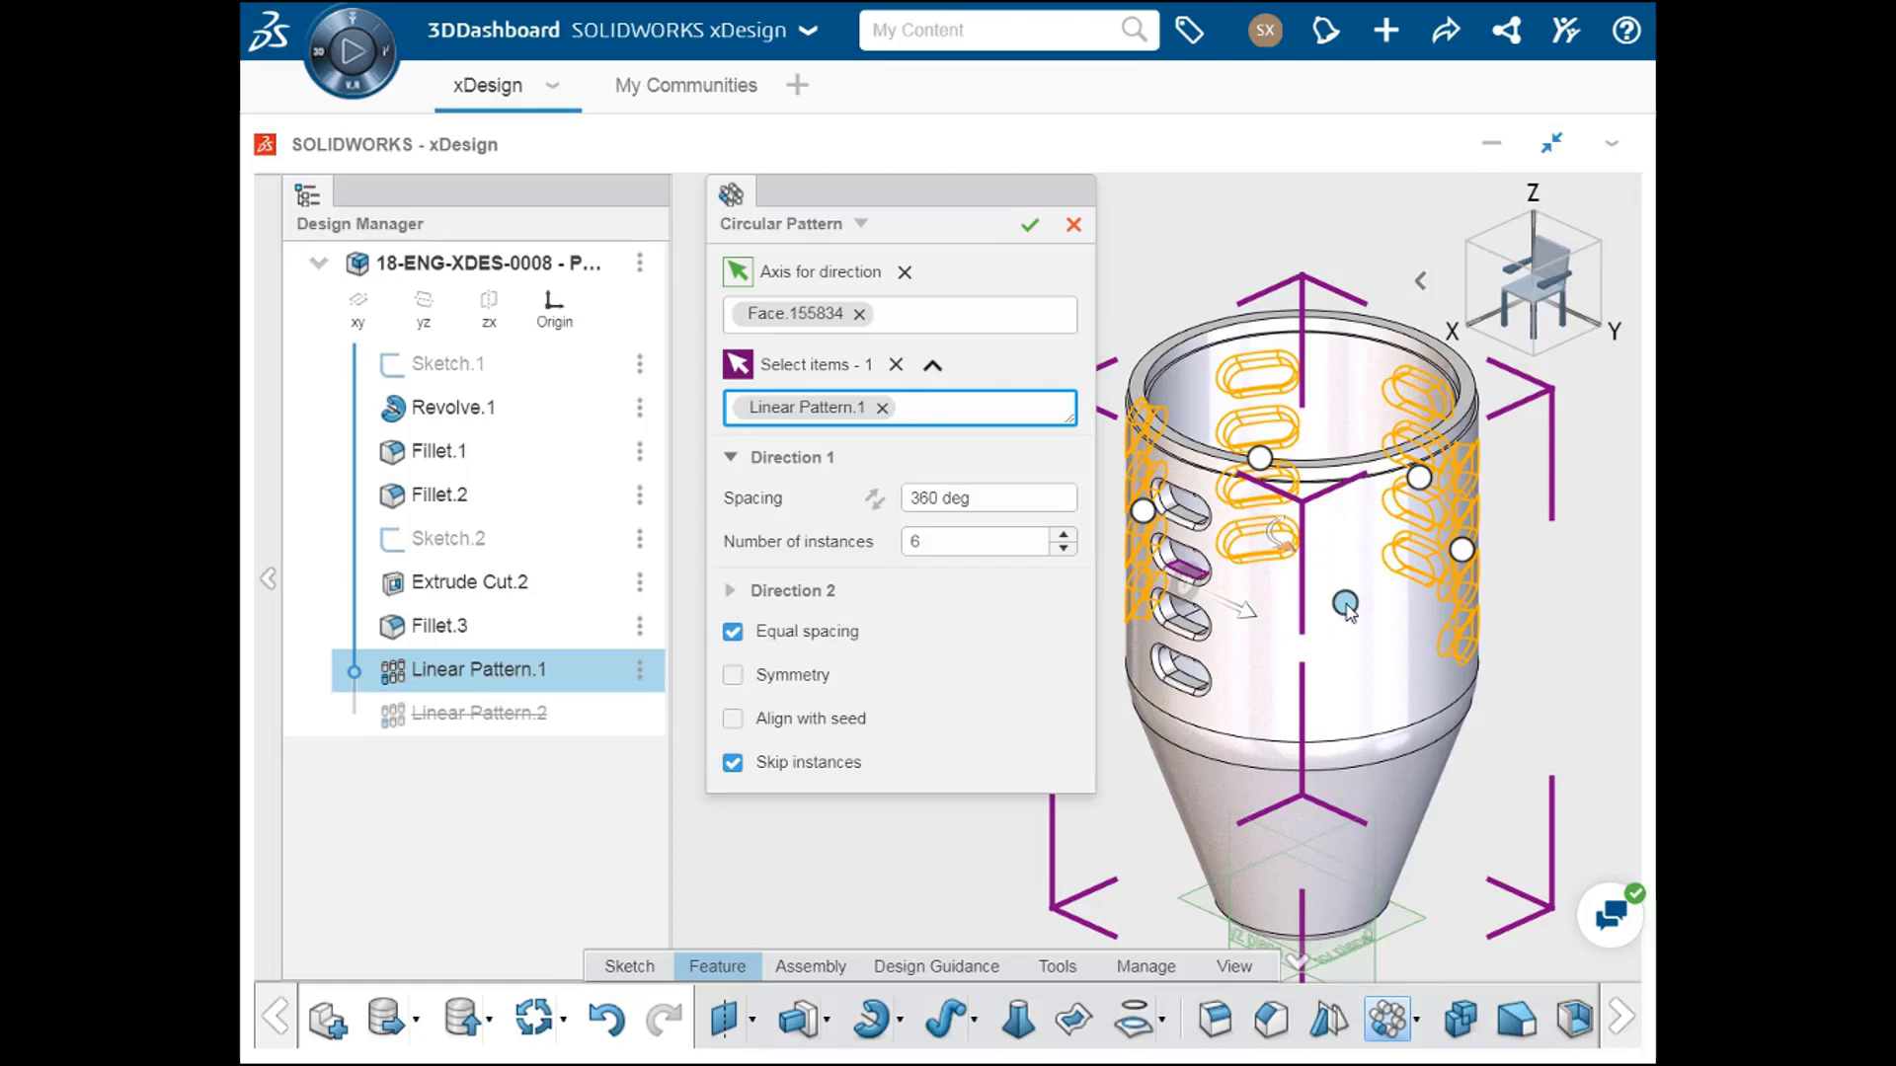
{"action": "left_click", "coordinate": [1346, 604]}
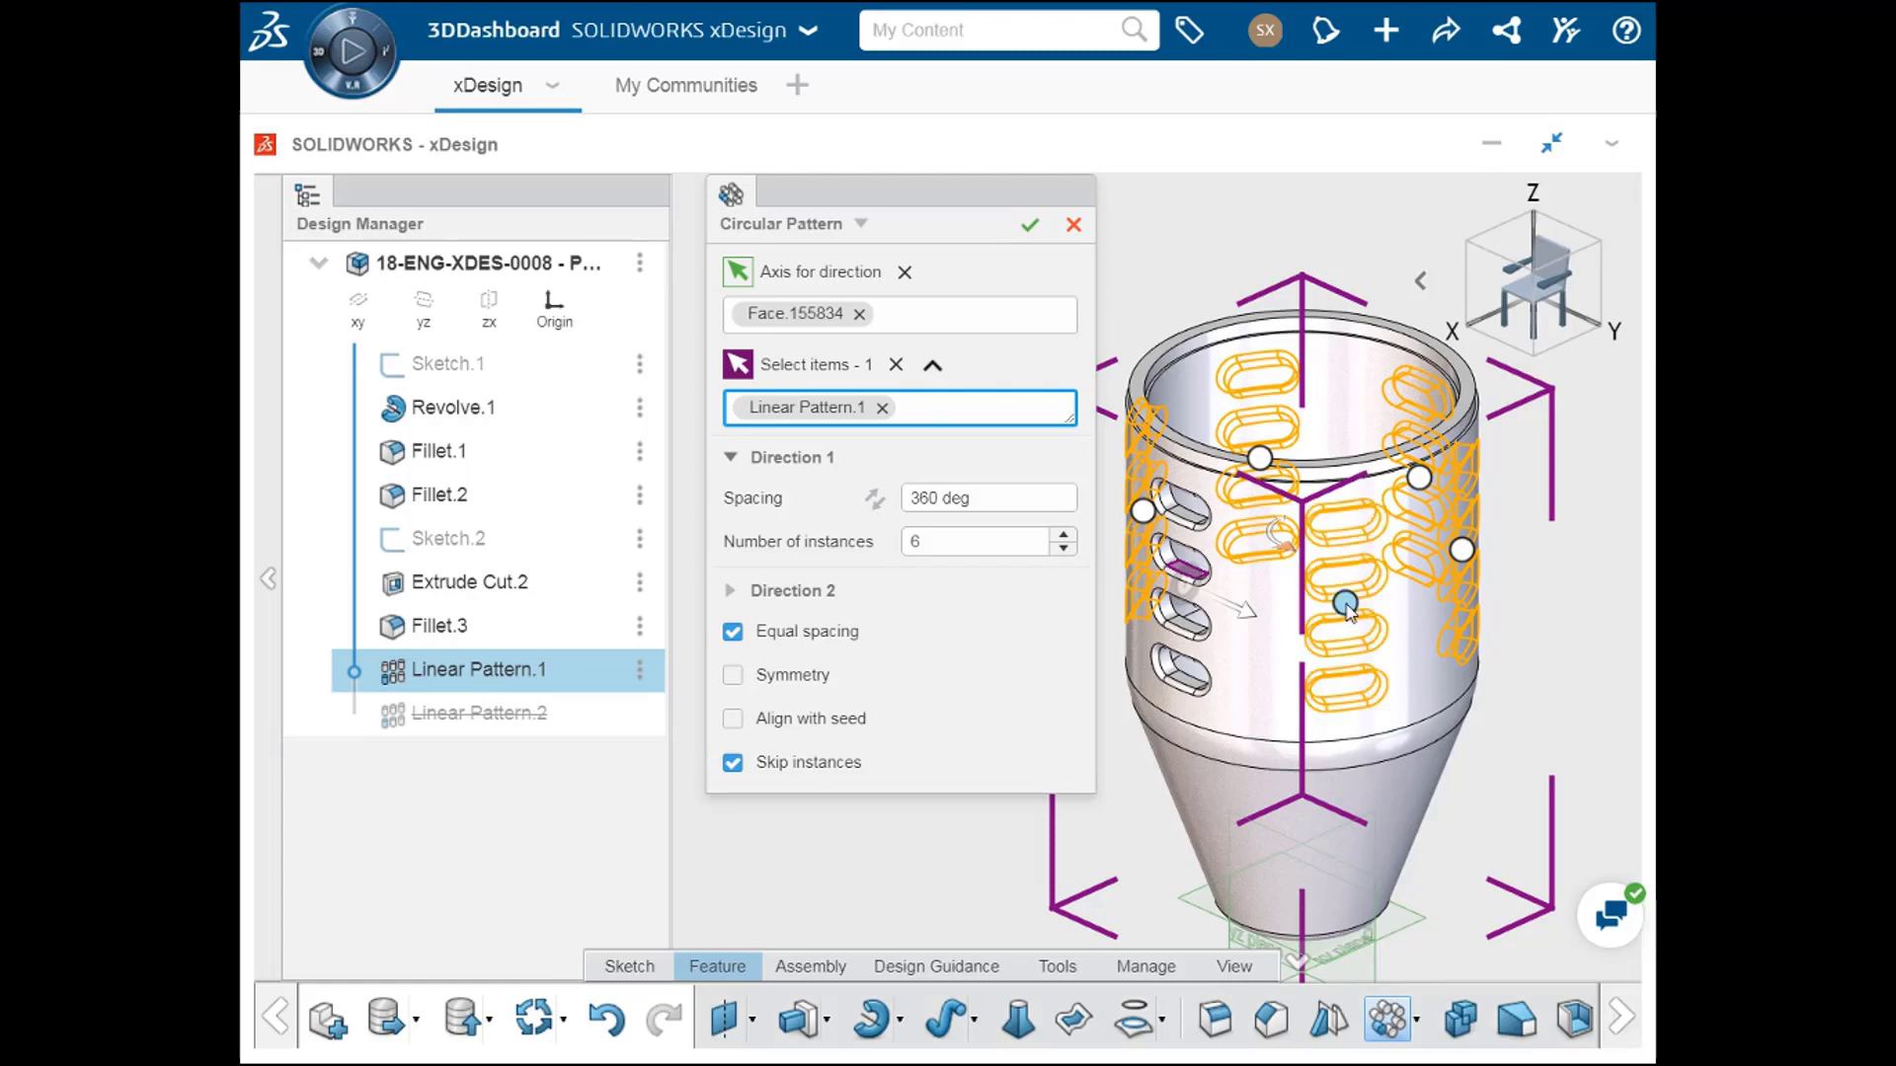
Step: Accept the circular pattern of the slot column around the container
{"action": "left_click", "coordinate": [1028, 227]}
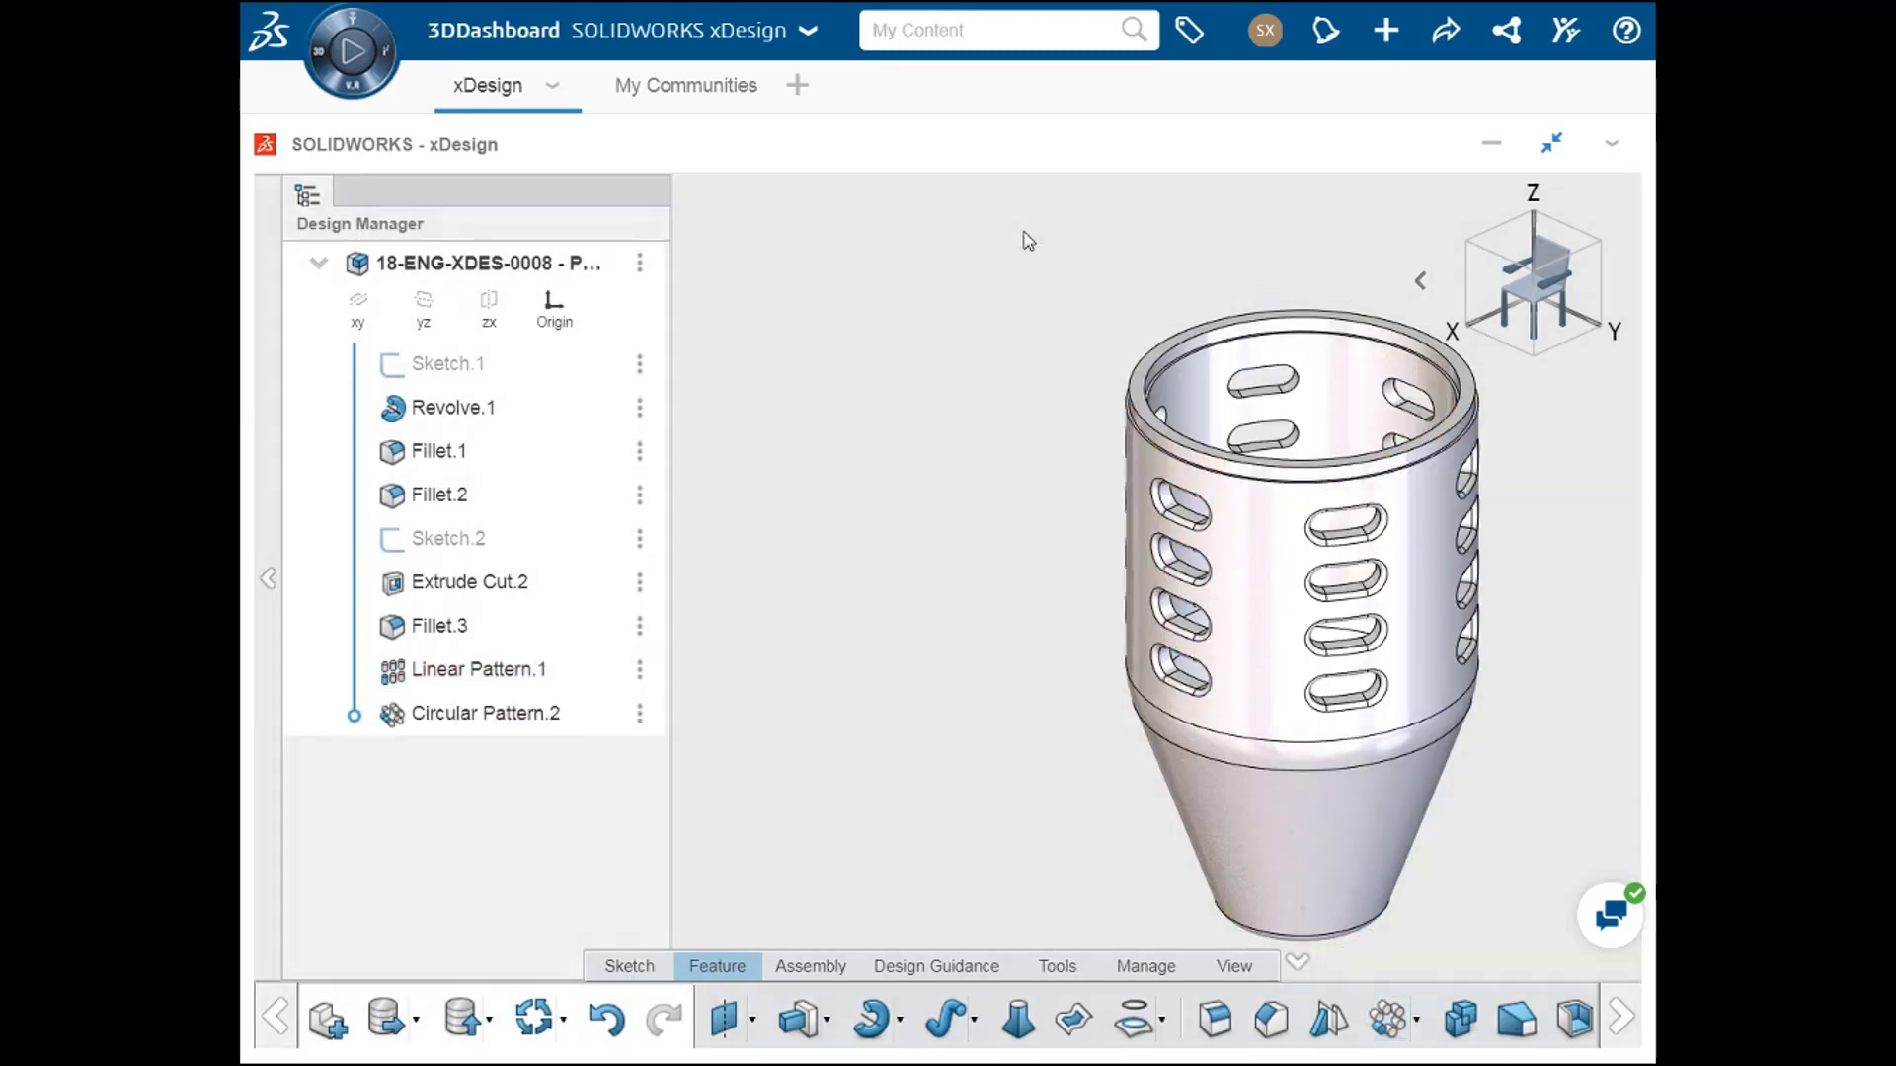
{"action": "middle_click_drag", "start_coordinate": [1032, 494], "coordinate": [901, 479]}
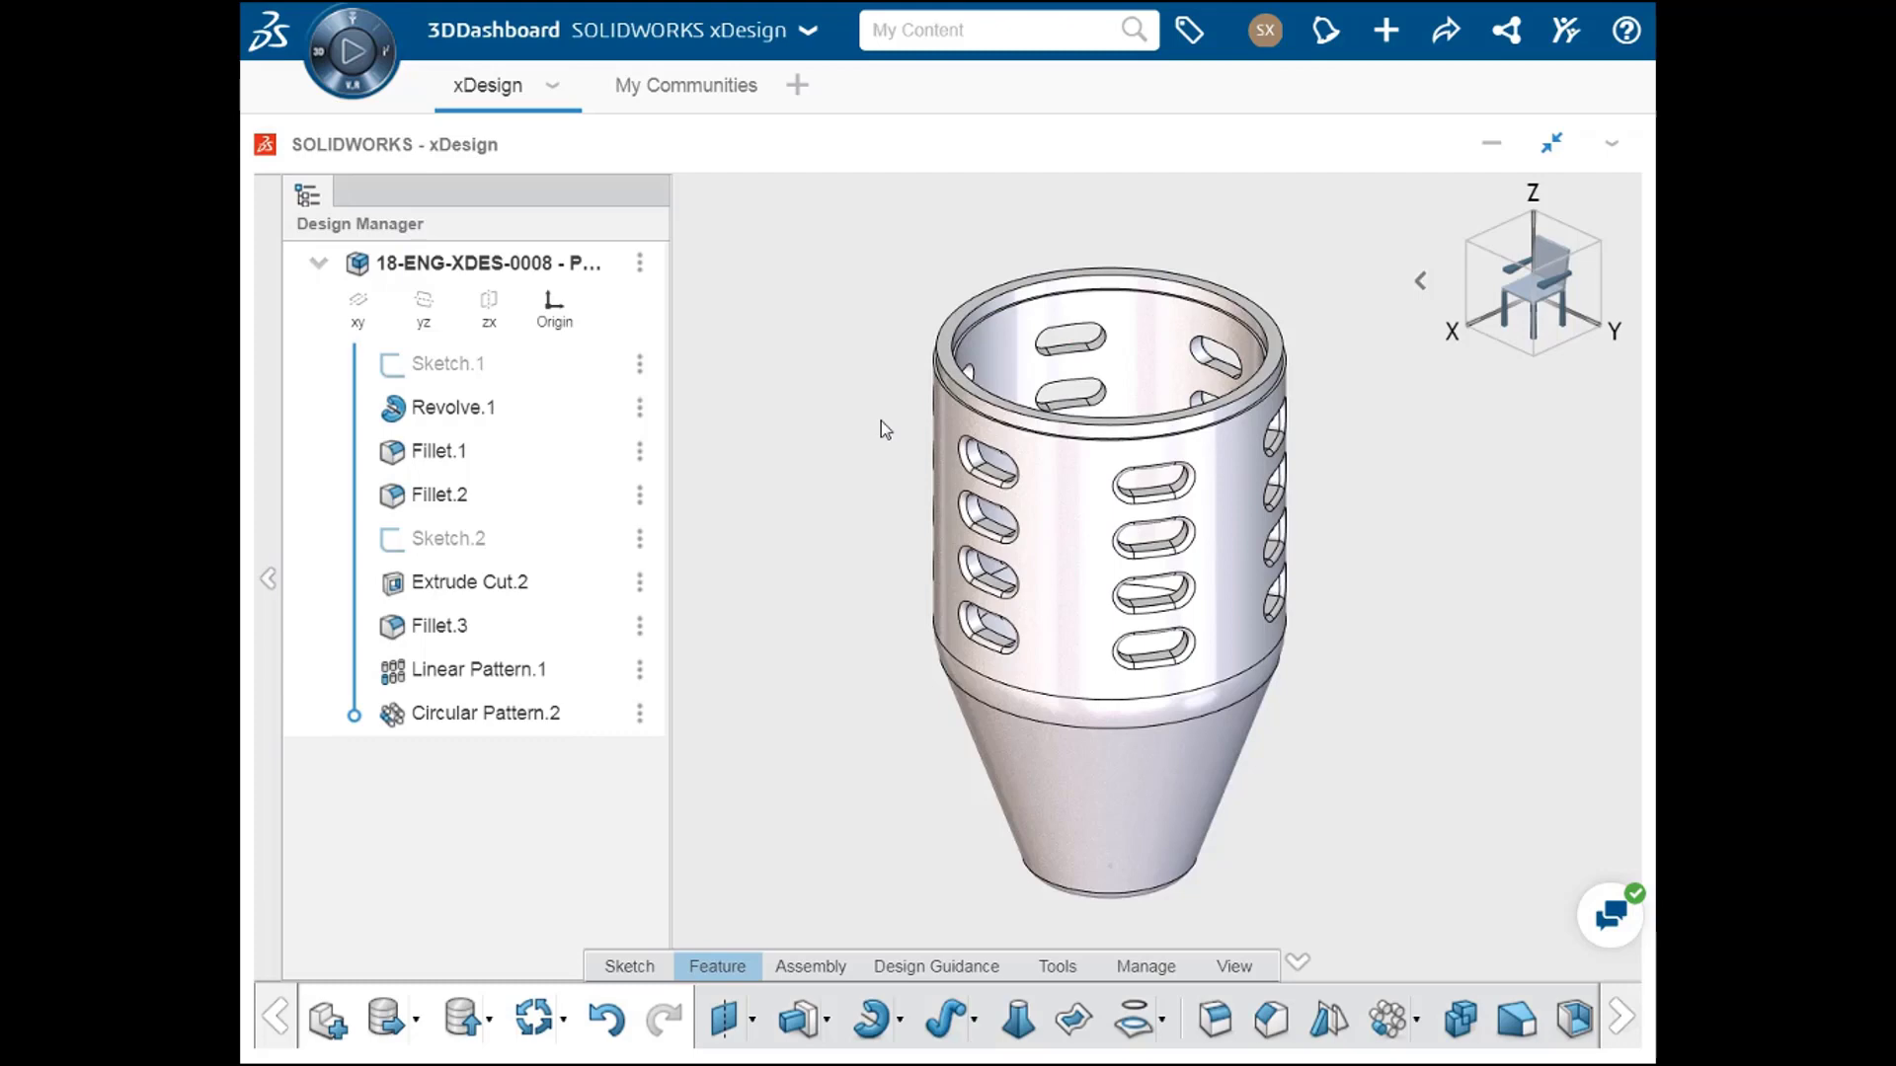
{"action": "left_click", "coordinate": [939, 622]}
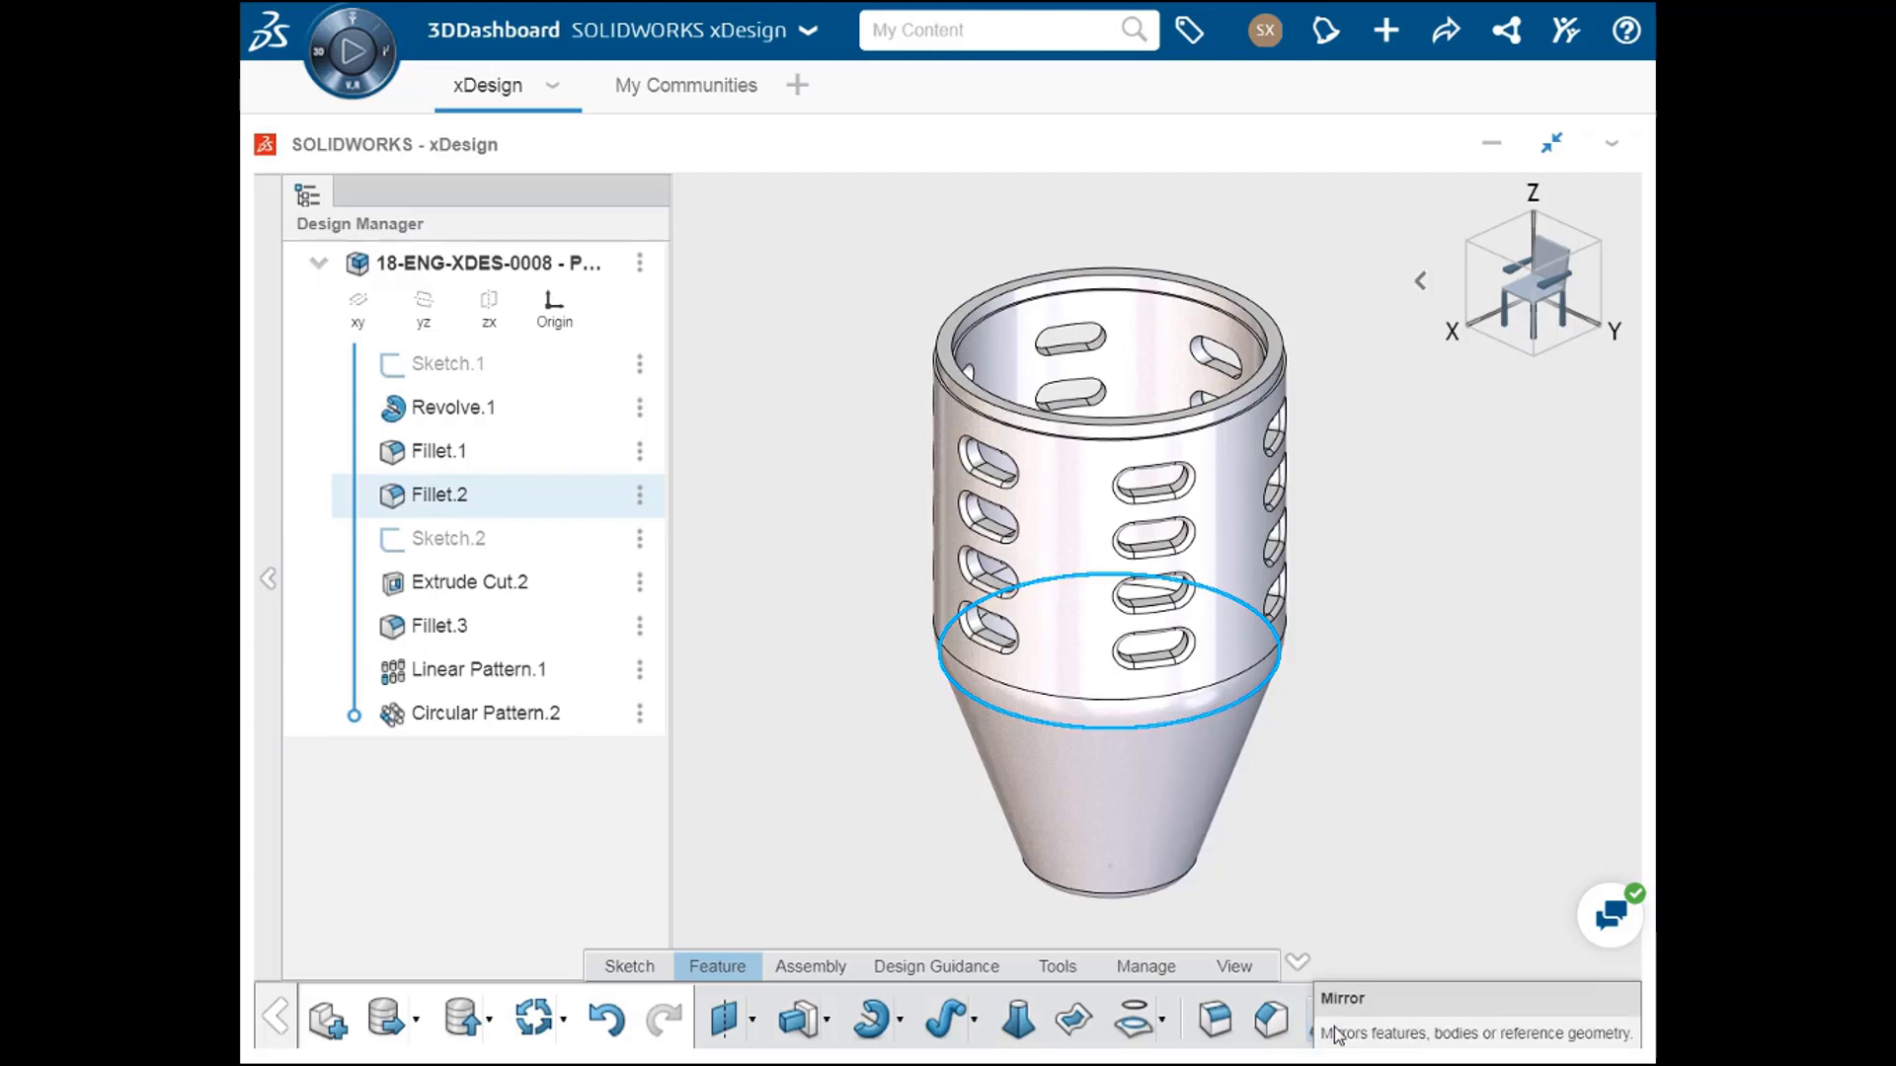
{"action": "left_click", "coordinate": [1349, 904]}
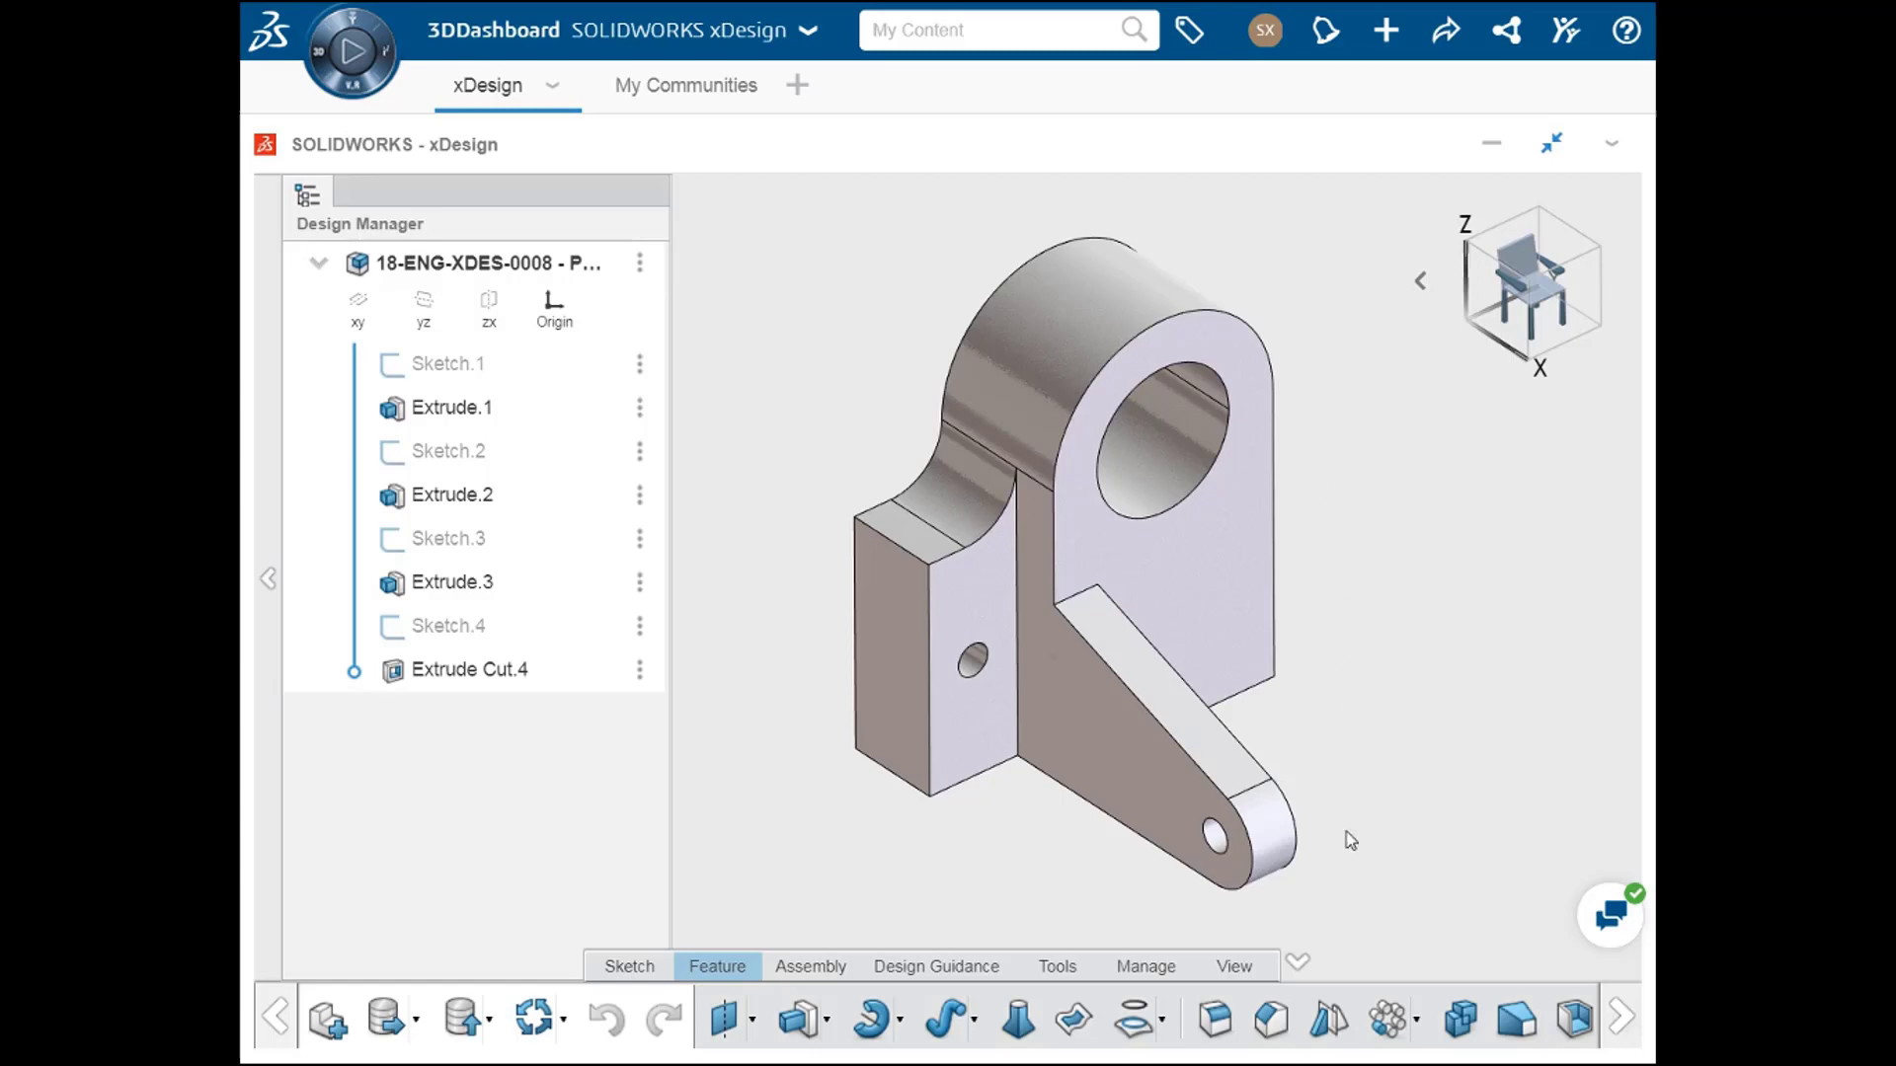
Step: Start a Mirror feature on the bracket part with the zx plane as the mirror plane
{"action": "left_click", "coordinate": [1330, 1019]}
{"action": "middle_click_drag", "start_coordinate": [1116, 597], "coordinate": [1350, 597], "text": "ctrl"}
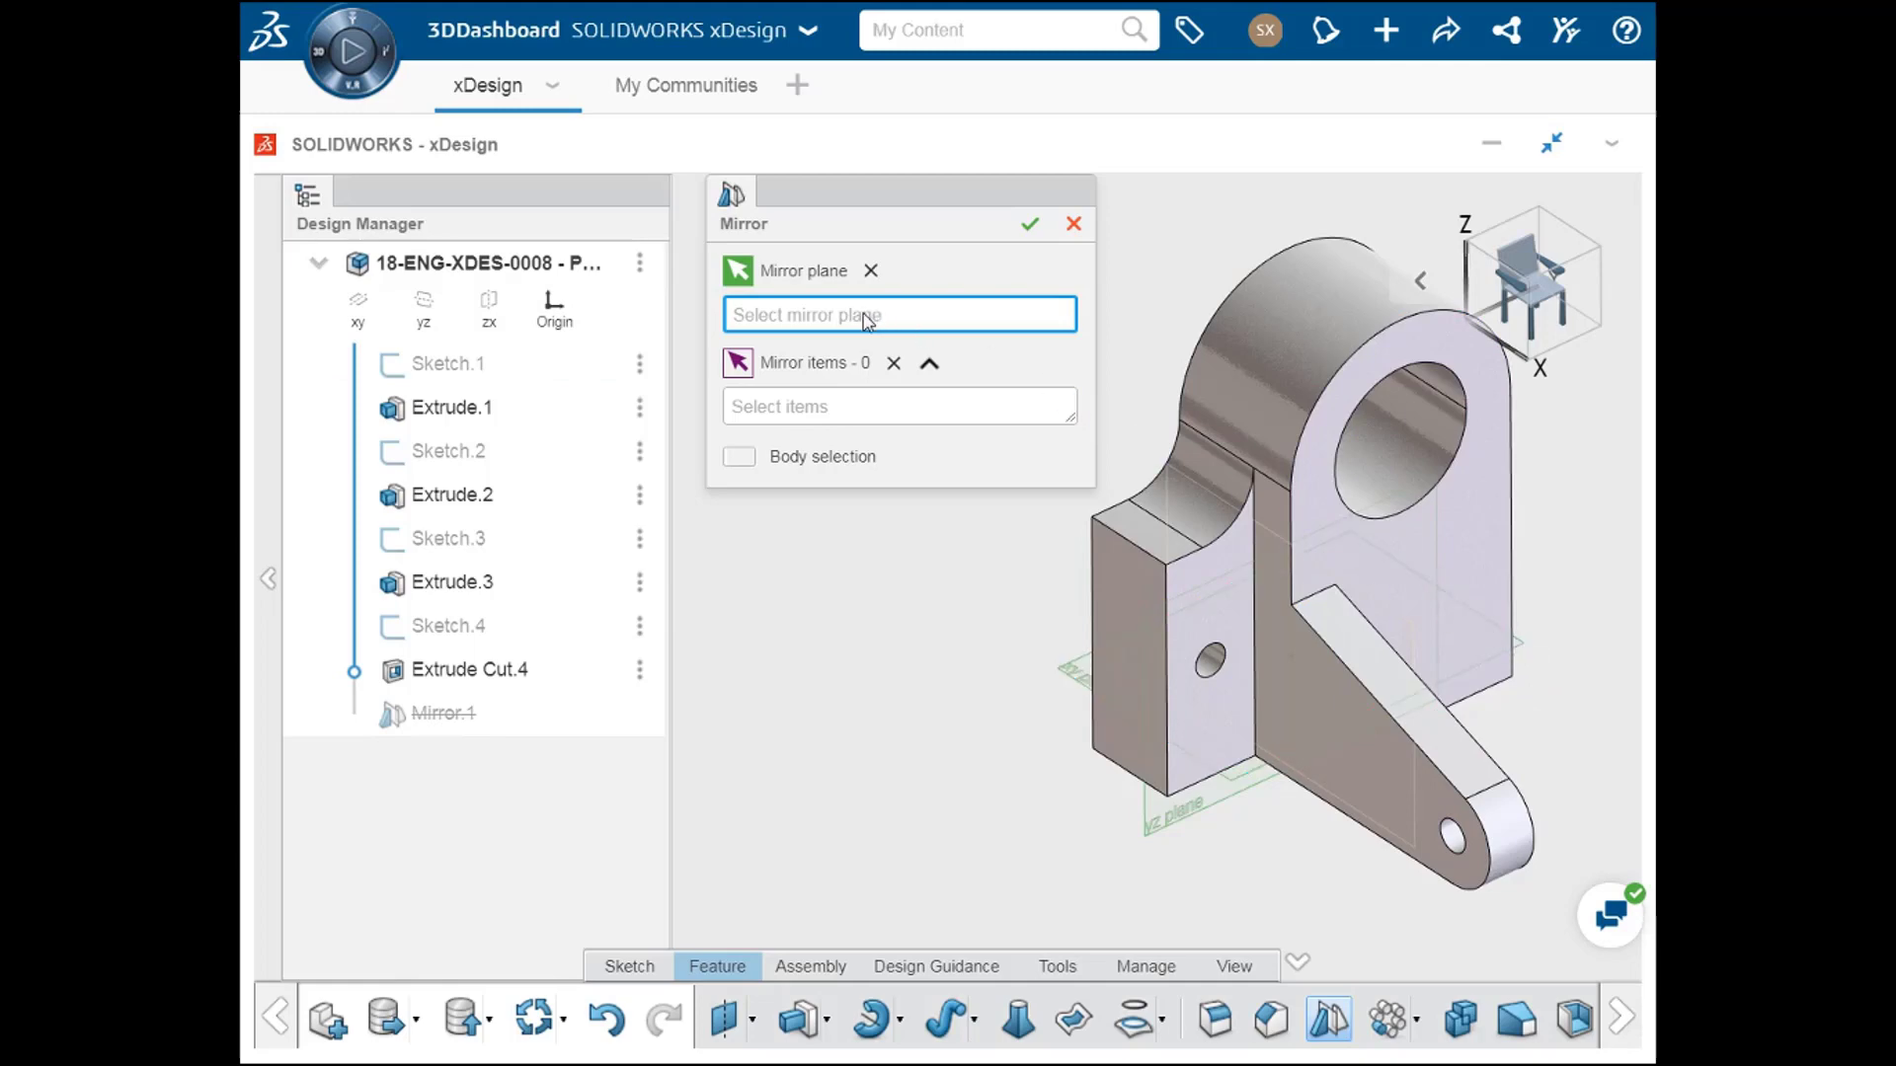
{"action": "left_click", "coordinate": [485, 326]}
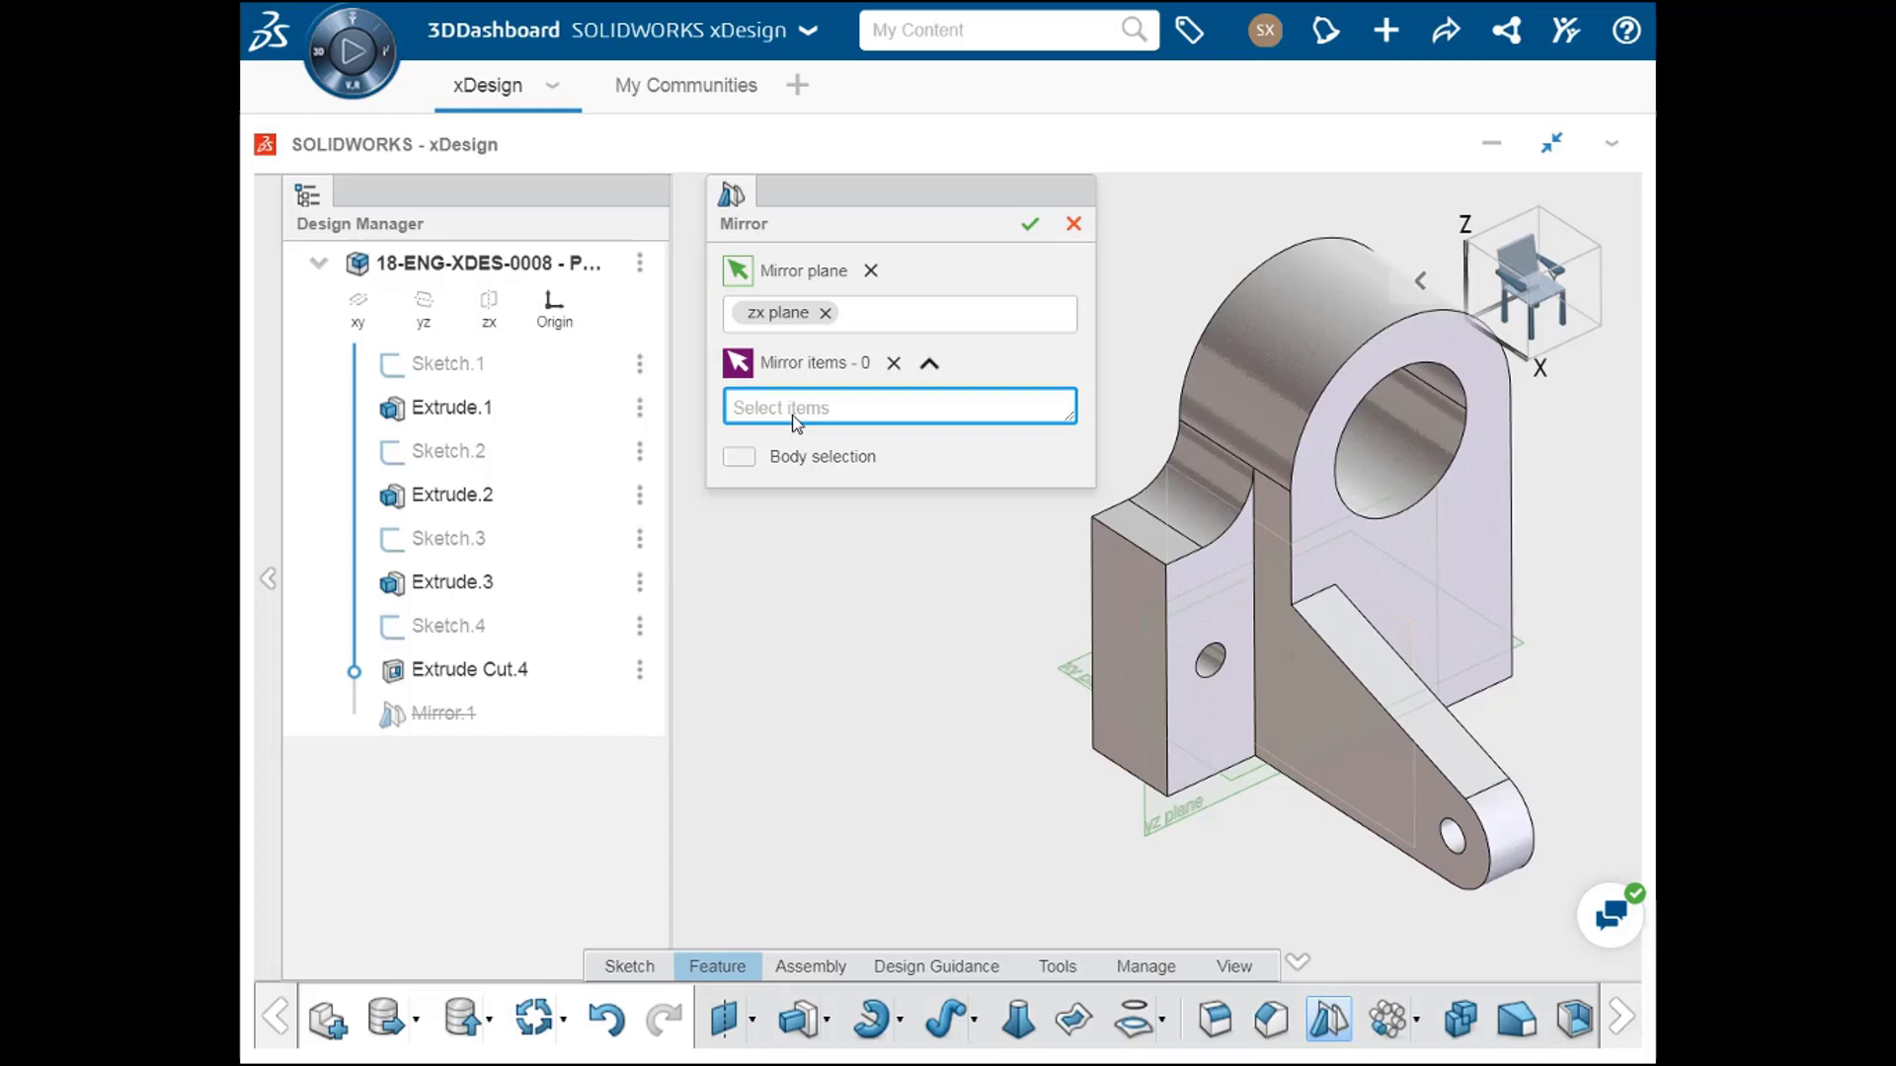
Step: Select Extrude.2, Extrude.3 and Extrude Cut.4 as the items to mirror and accept the Mirror feature
{"action": "left_click", "coordinate": [1209, 667]}
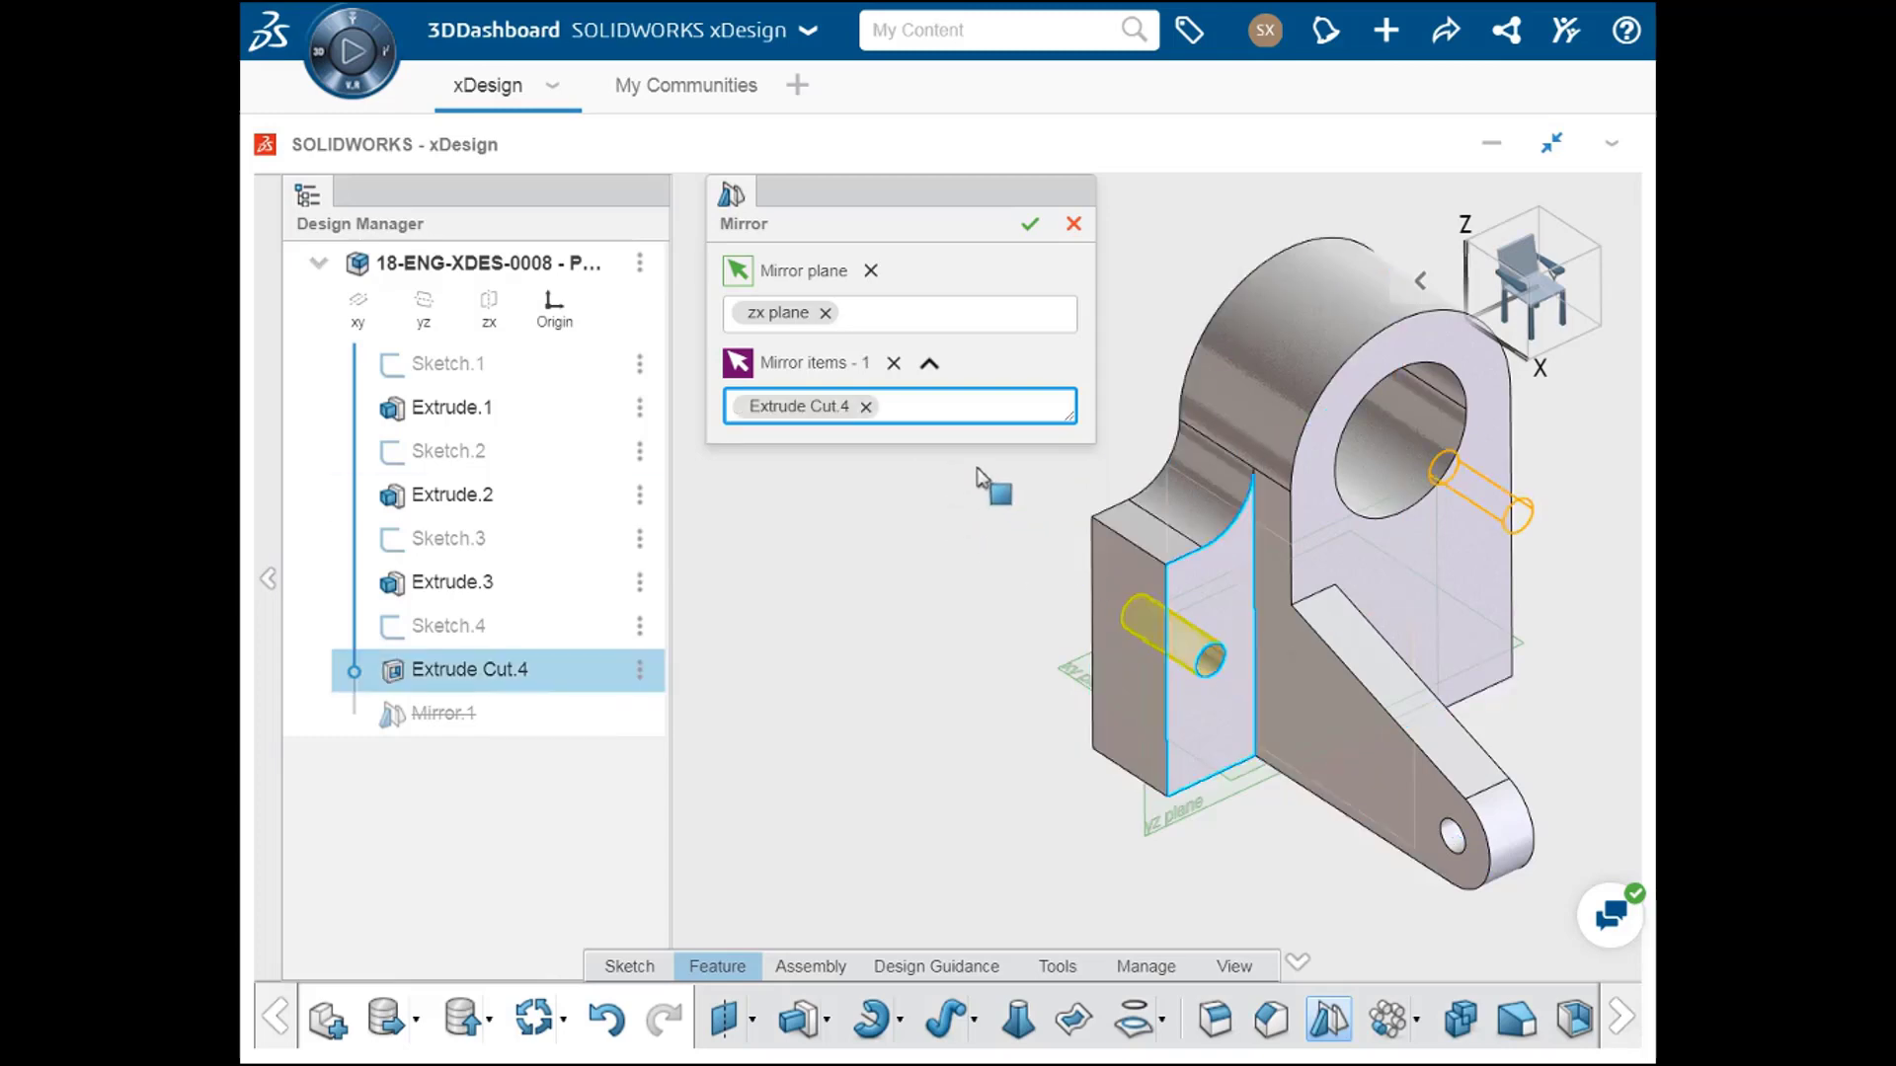
{"action": "left_click", "coordinate": [866, 408]}
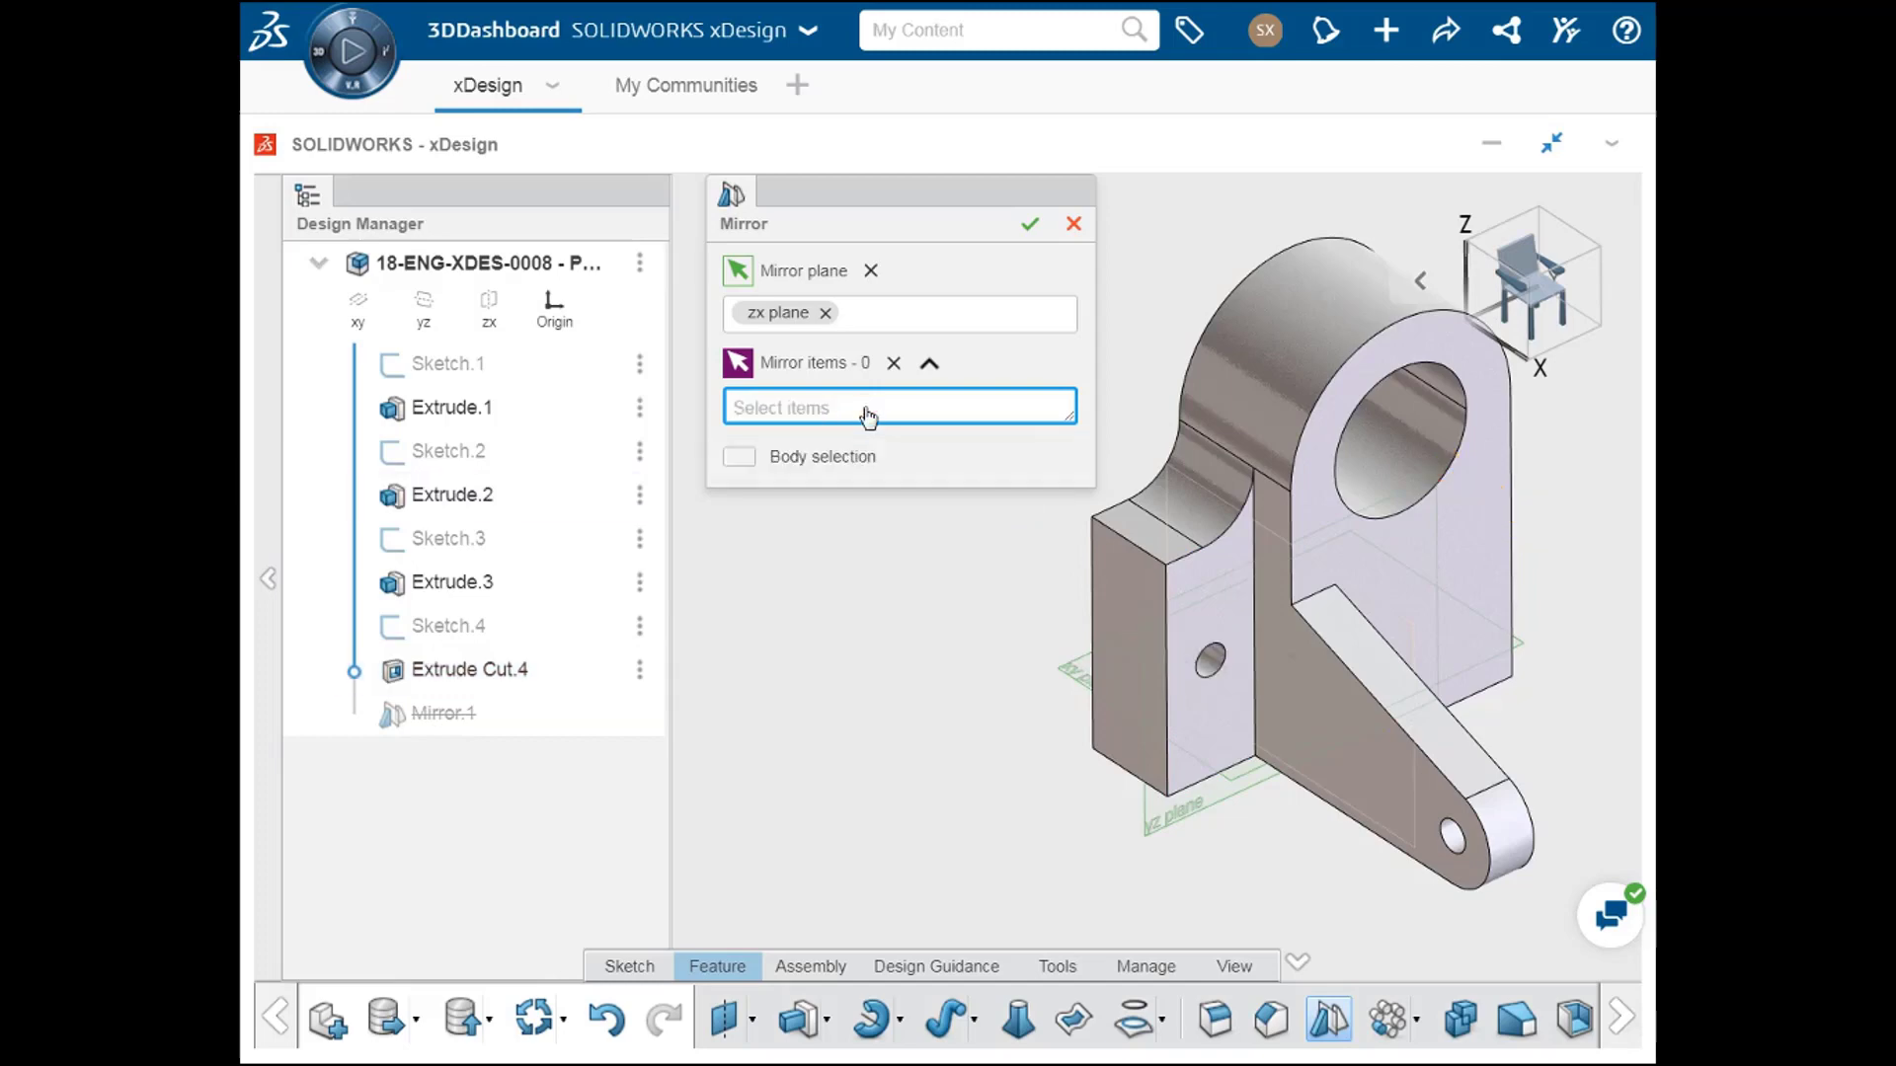
{"action": "left_click", "coordinate": [453, 499]}
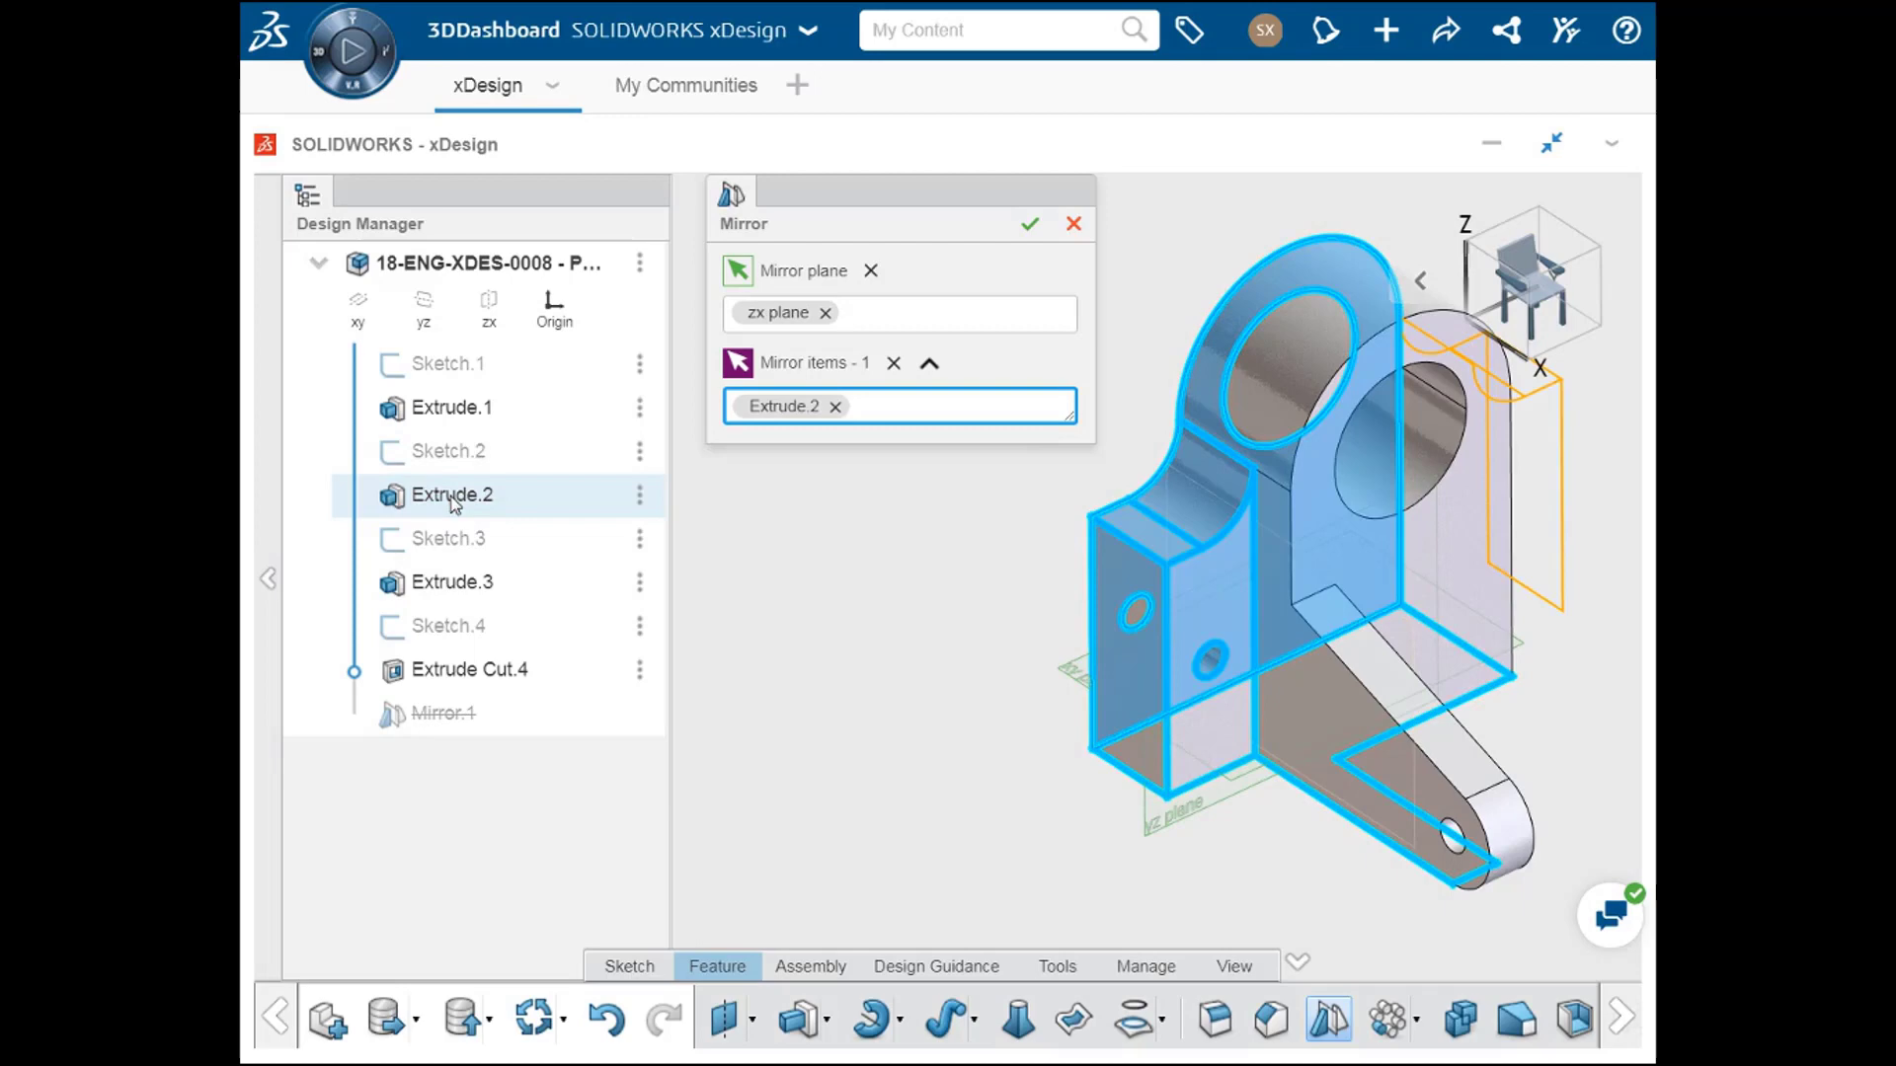
{"action": "left_click", "coordinate": [469, 589]}
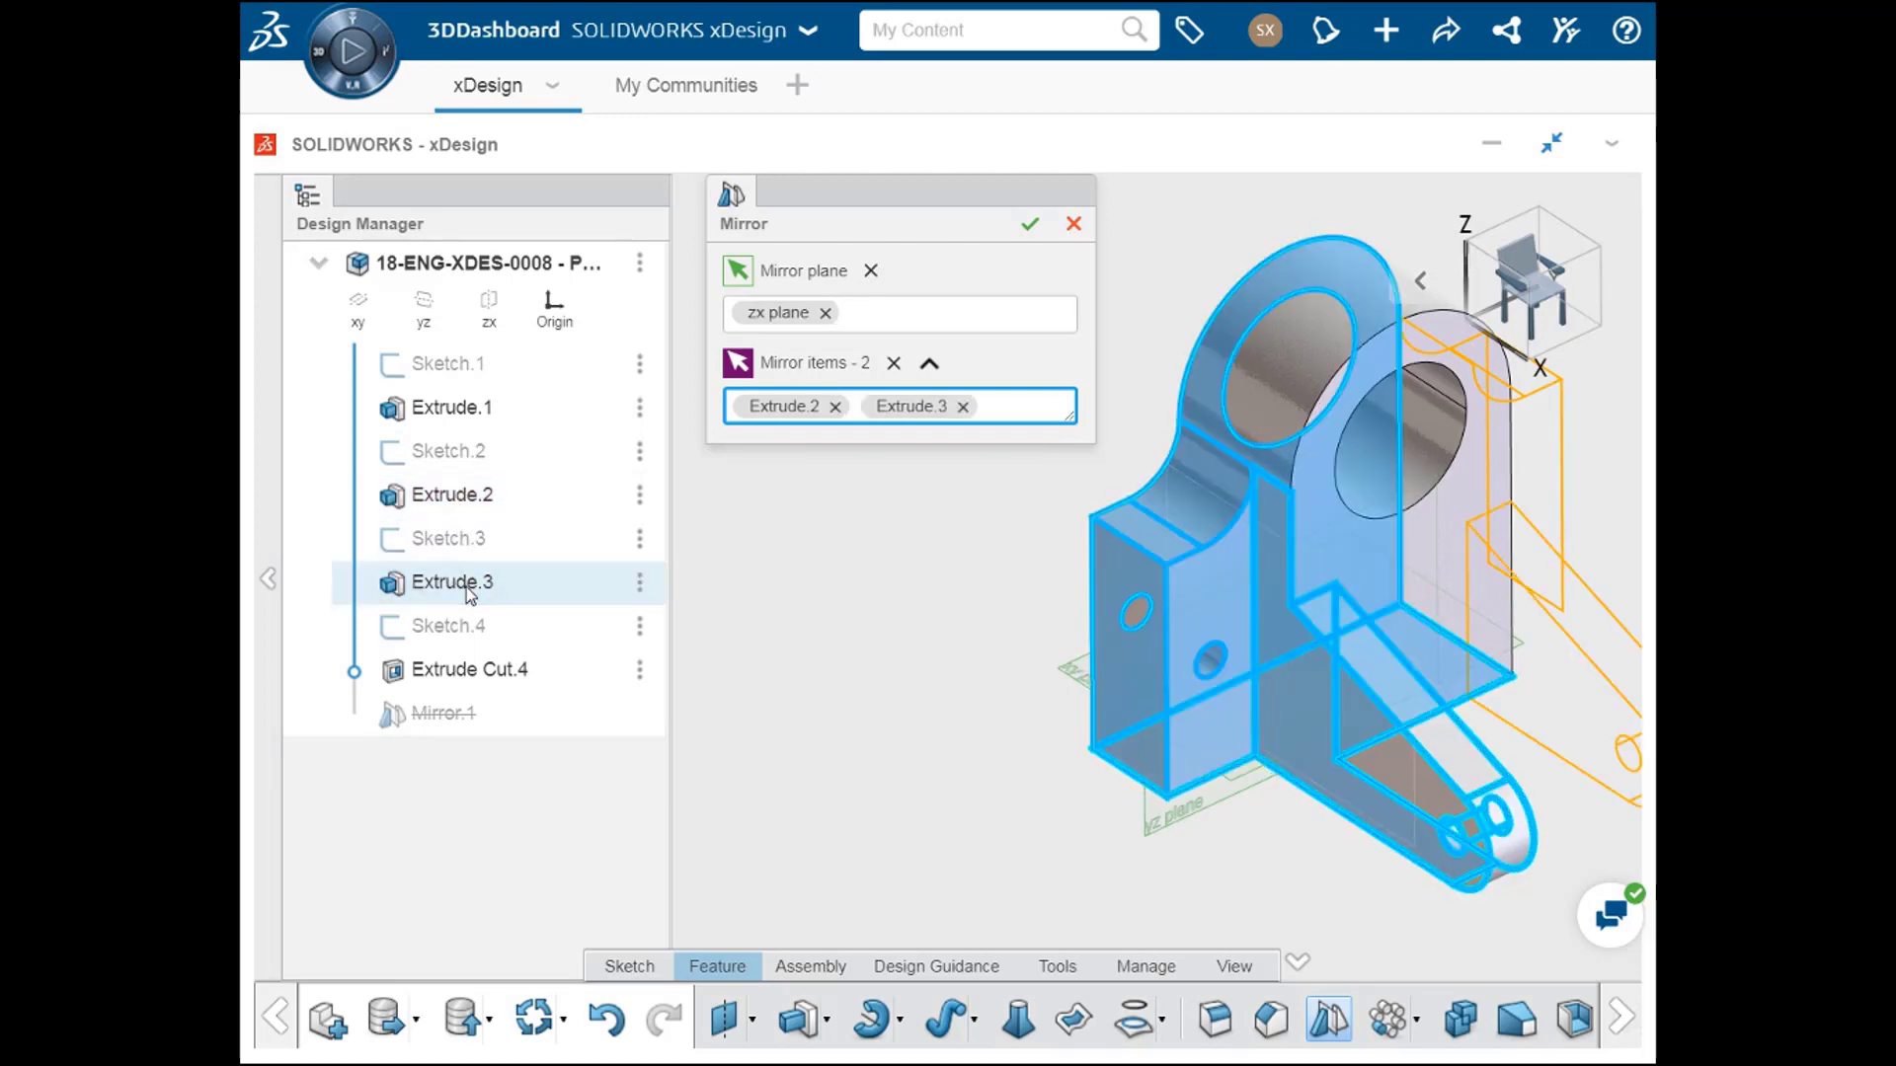
{"action": "left_click", "coordinate": [476, 676]}
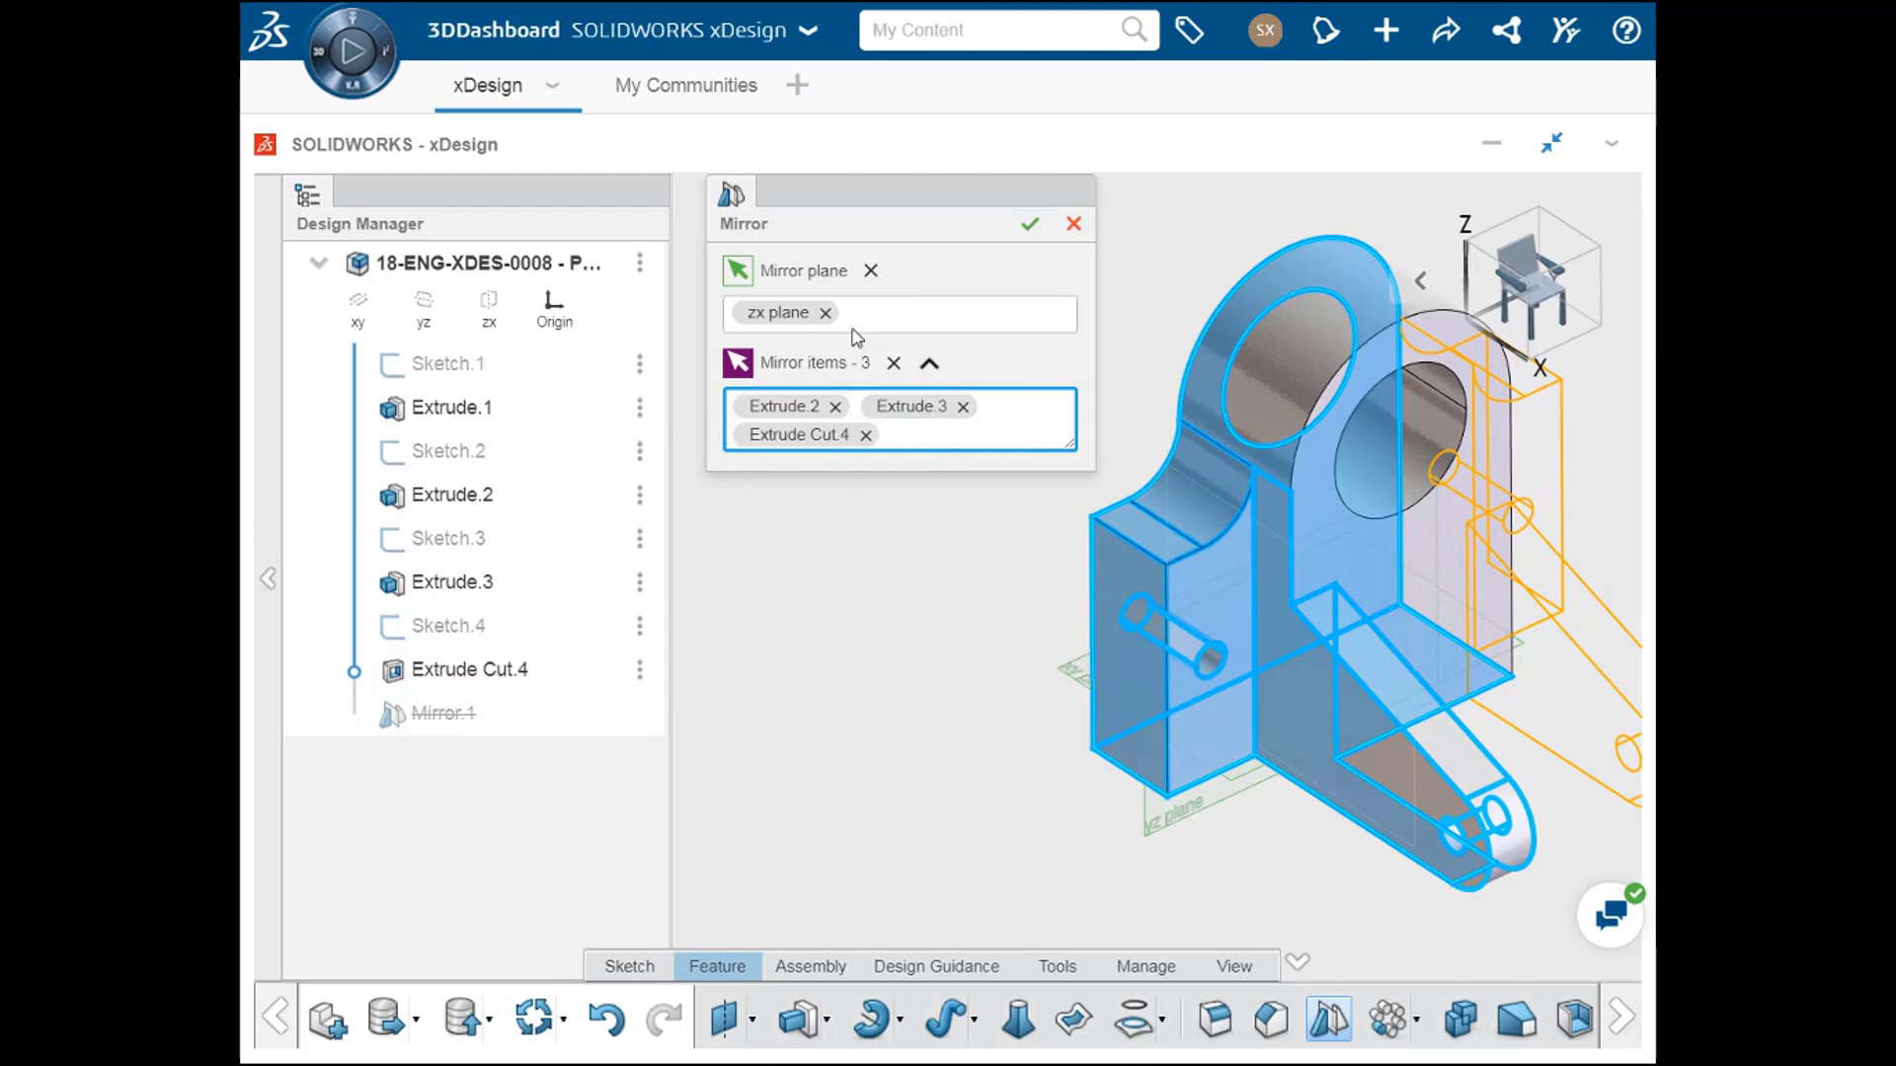
{"action": "left_click", "coordinate": [1030, 224]}
Step: Open Sketch.2, the side flange profile, for editing and set its concave arc's radius to 10
{"action": "middle_click_drag", "start_coordinate": [1062, 385], "coordinate": [832, 388], "text": "ctrl"}
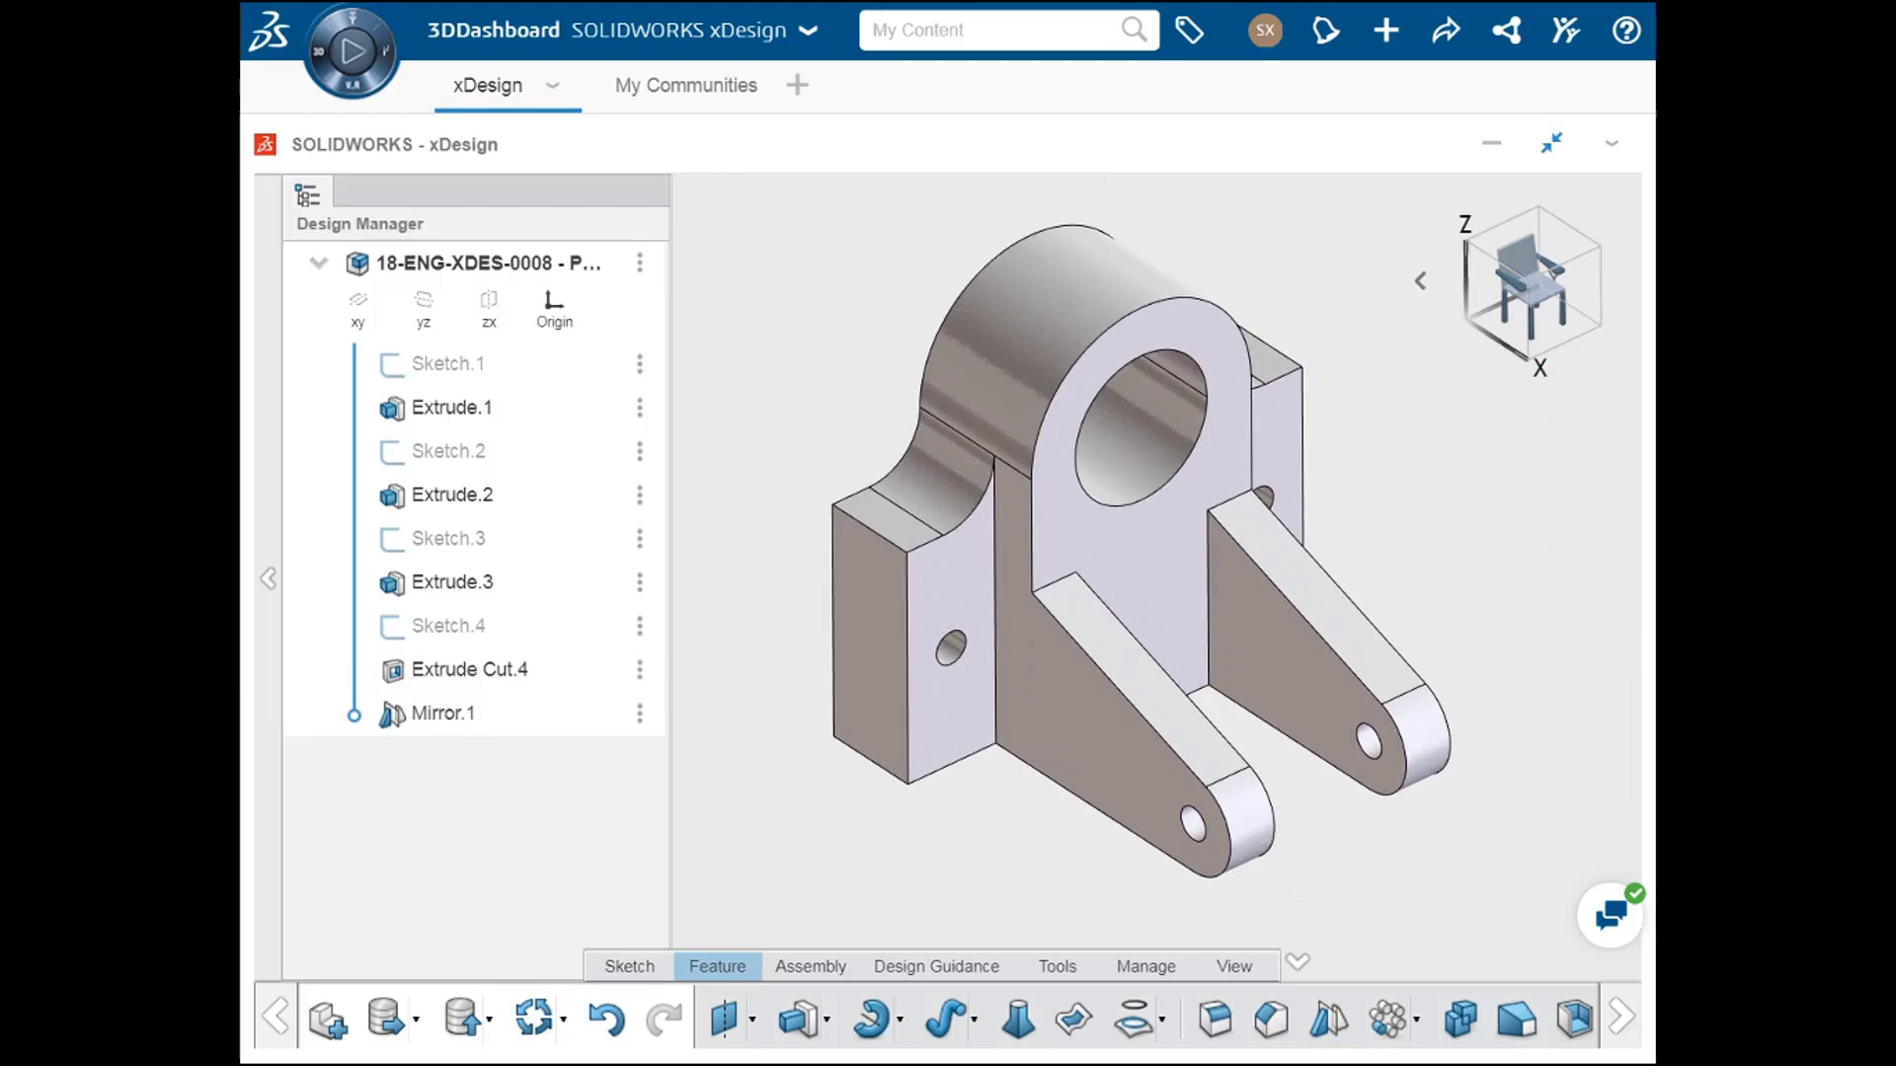
{"action": "mouse_move", "coordinate": [1002, 850]}
{"action": "middle_mouse_down"}
{"action": "mouse_move", "coordinate": [945, 799]}
{"action": "mouse_move", "coordinate": [749, 791]}
{"action": "mouse_move", "coordinate": [948, 800]}
{"action": "mouse_move", "coordinate": [998, 833]}
{"action": "mouse_move", "coordinate": [982, 826]}
{"action": "middle_mouse_up"}
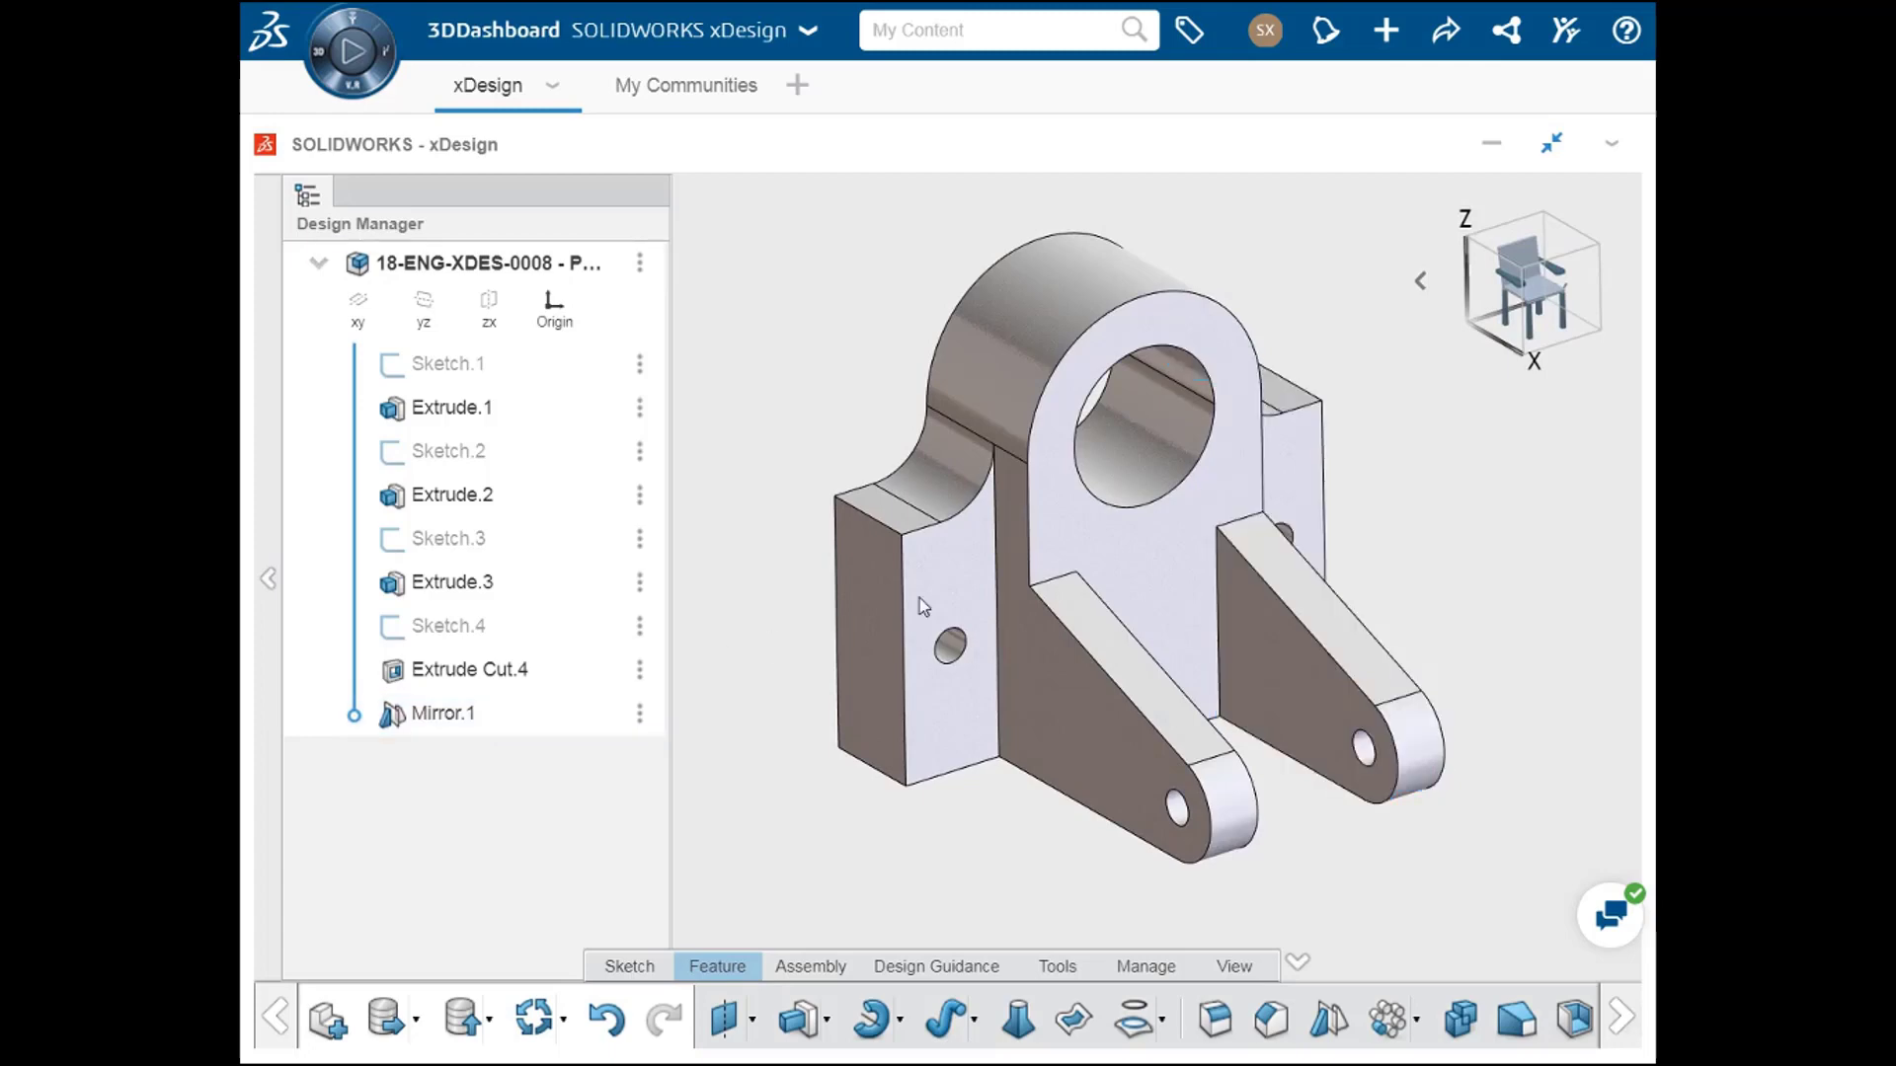
{"action": "middle_click_drag", "start_coordinate": [1427, 527], "coordinate": [990, 567]}
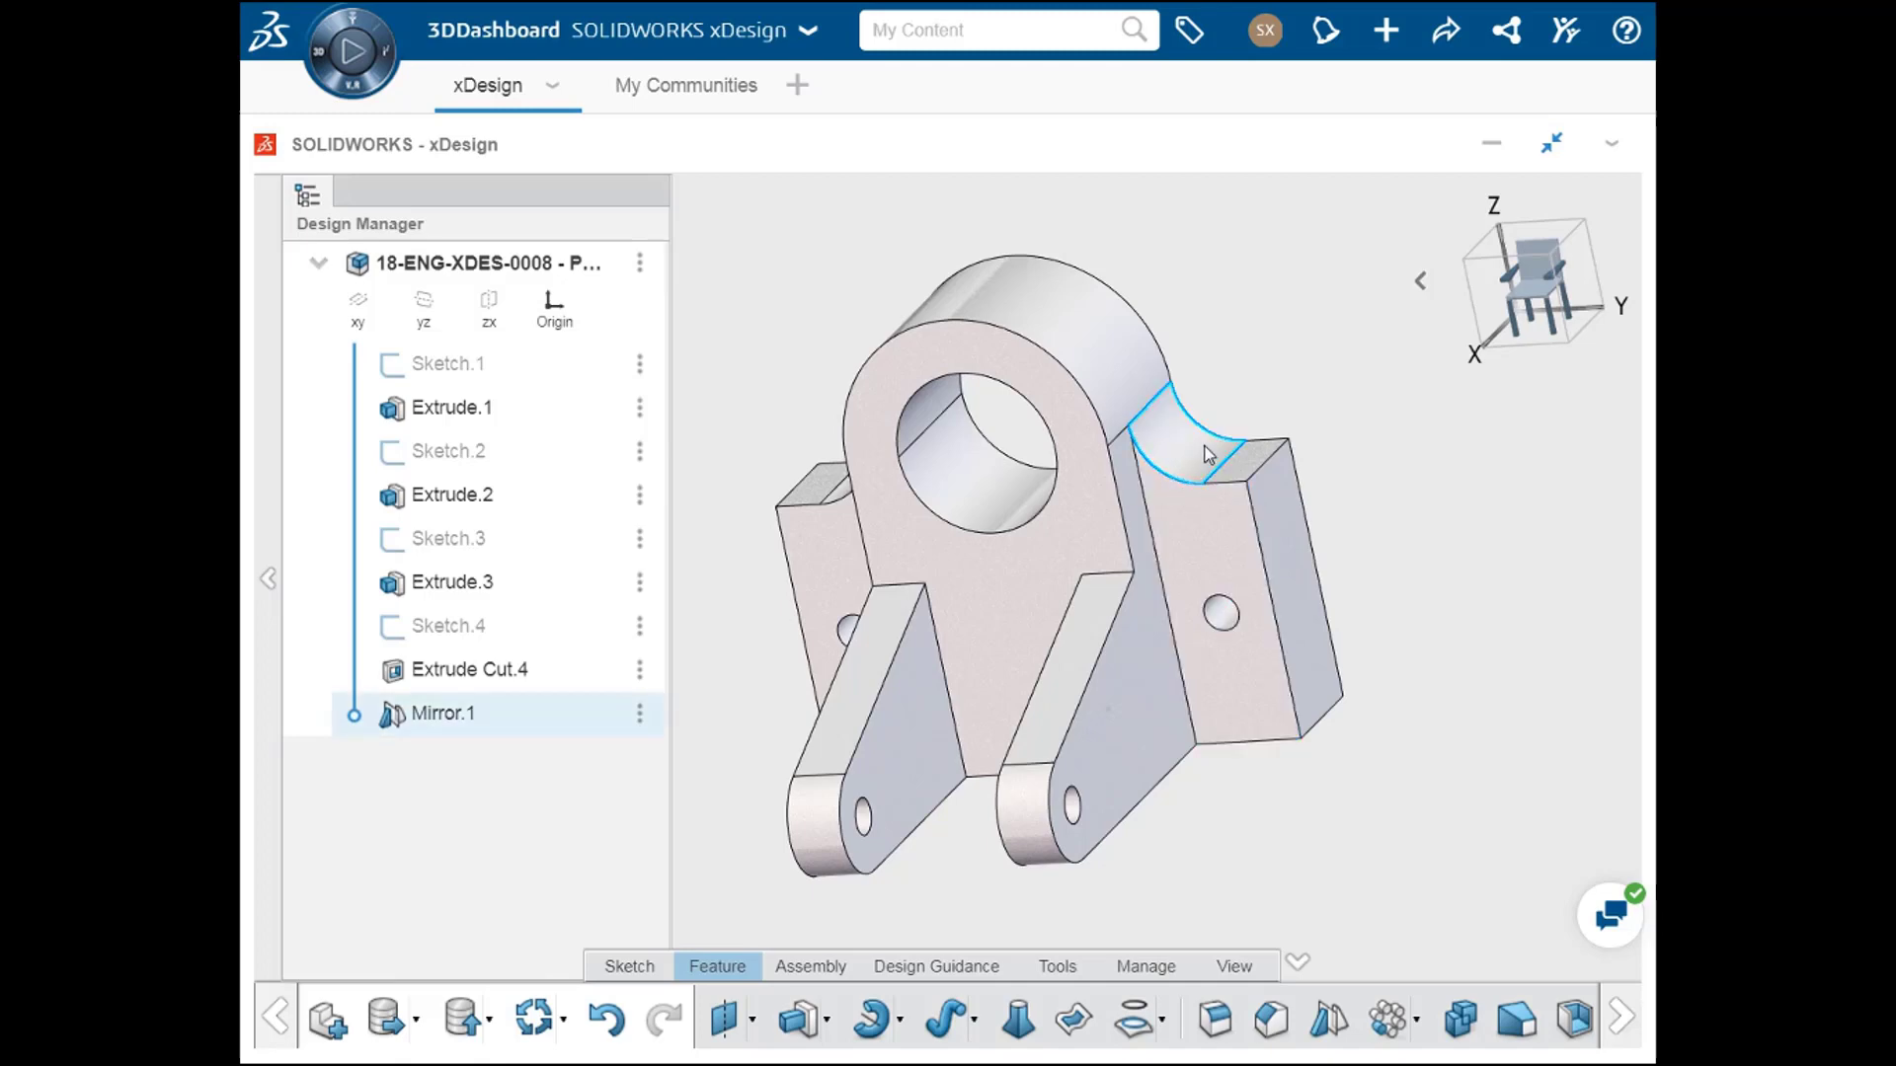
{"action": "middle_click_drag", "start_coordinate": [1049, 464], "coordinate": [1153, 472]}
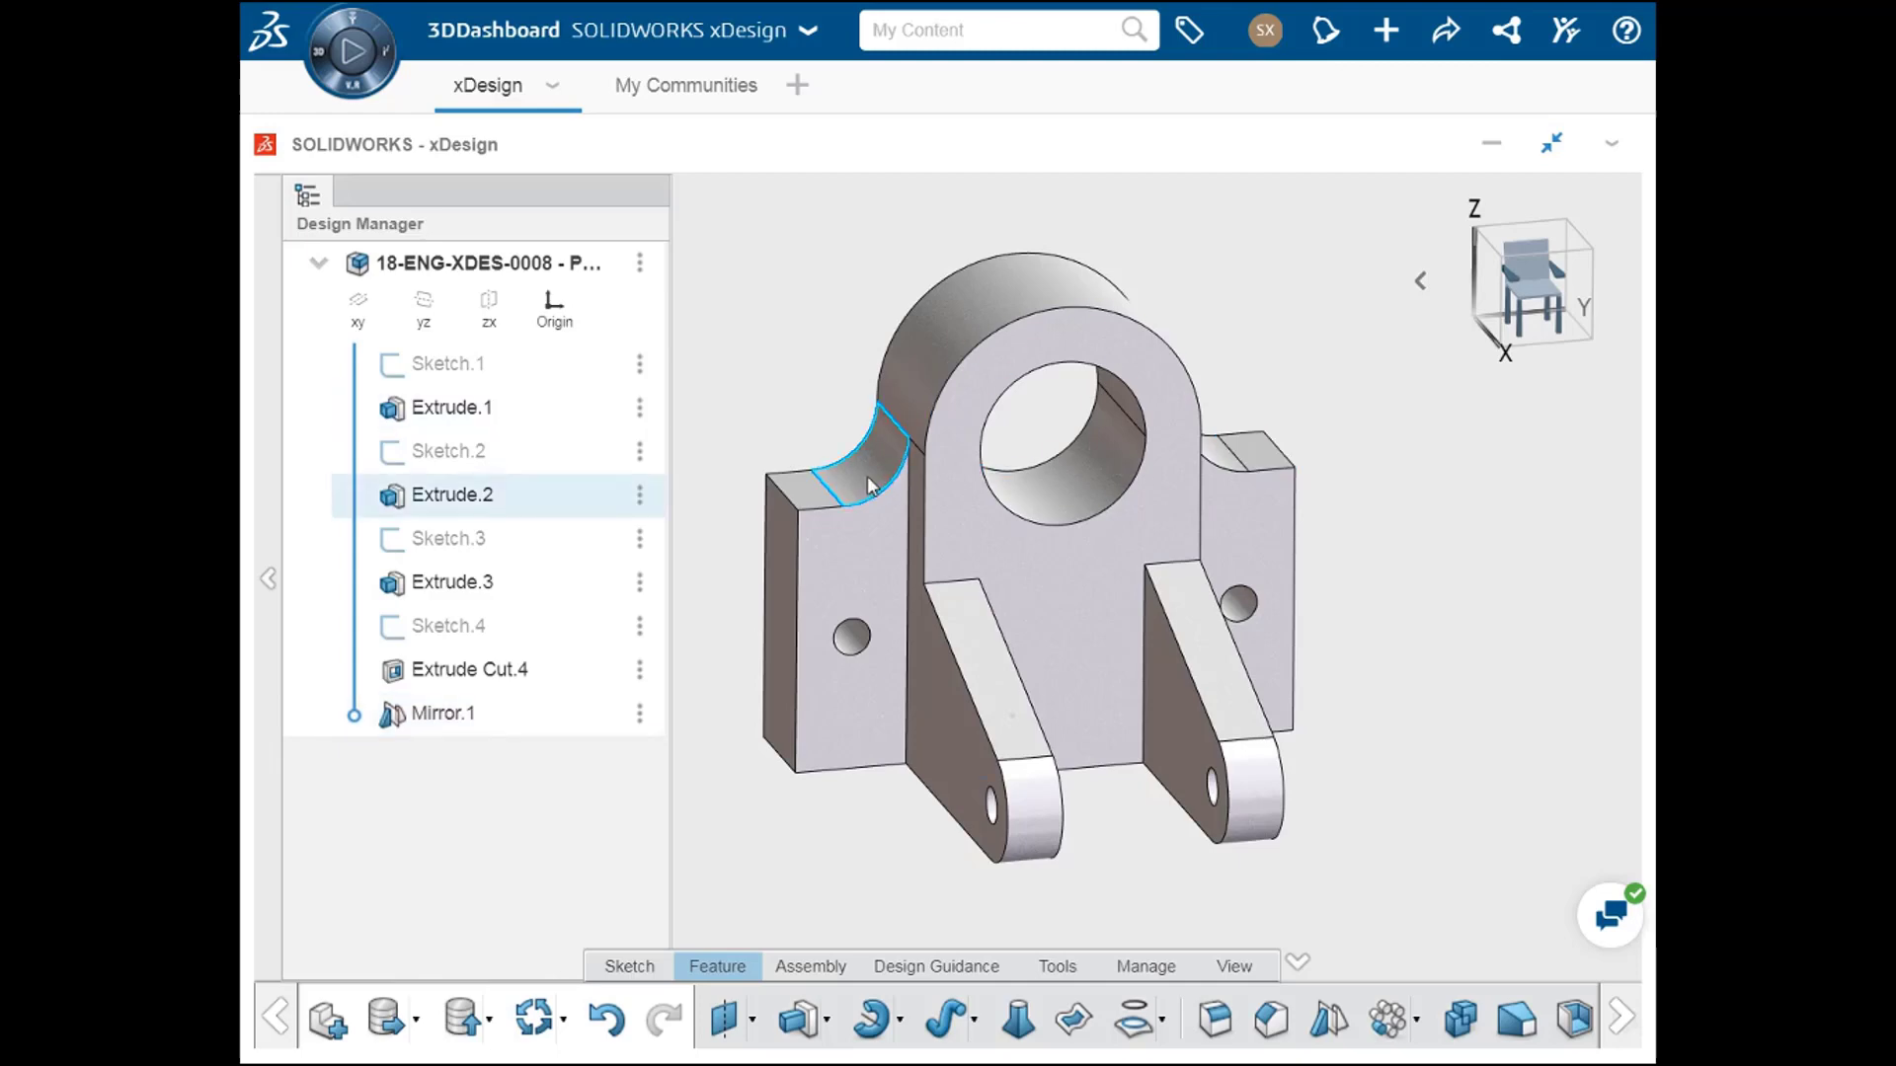
{"action": "double_click", "coordinate": [472, 457]}
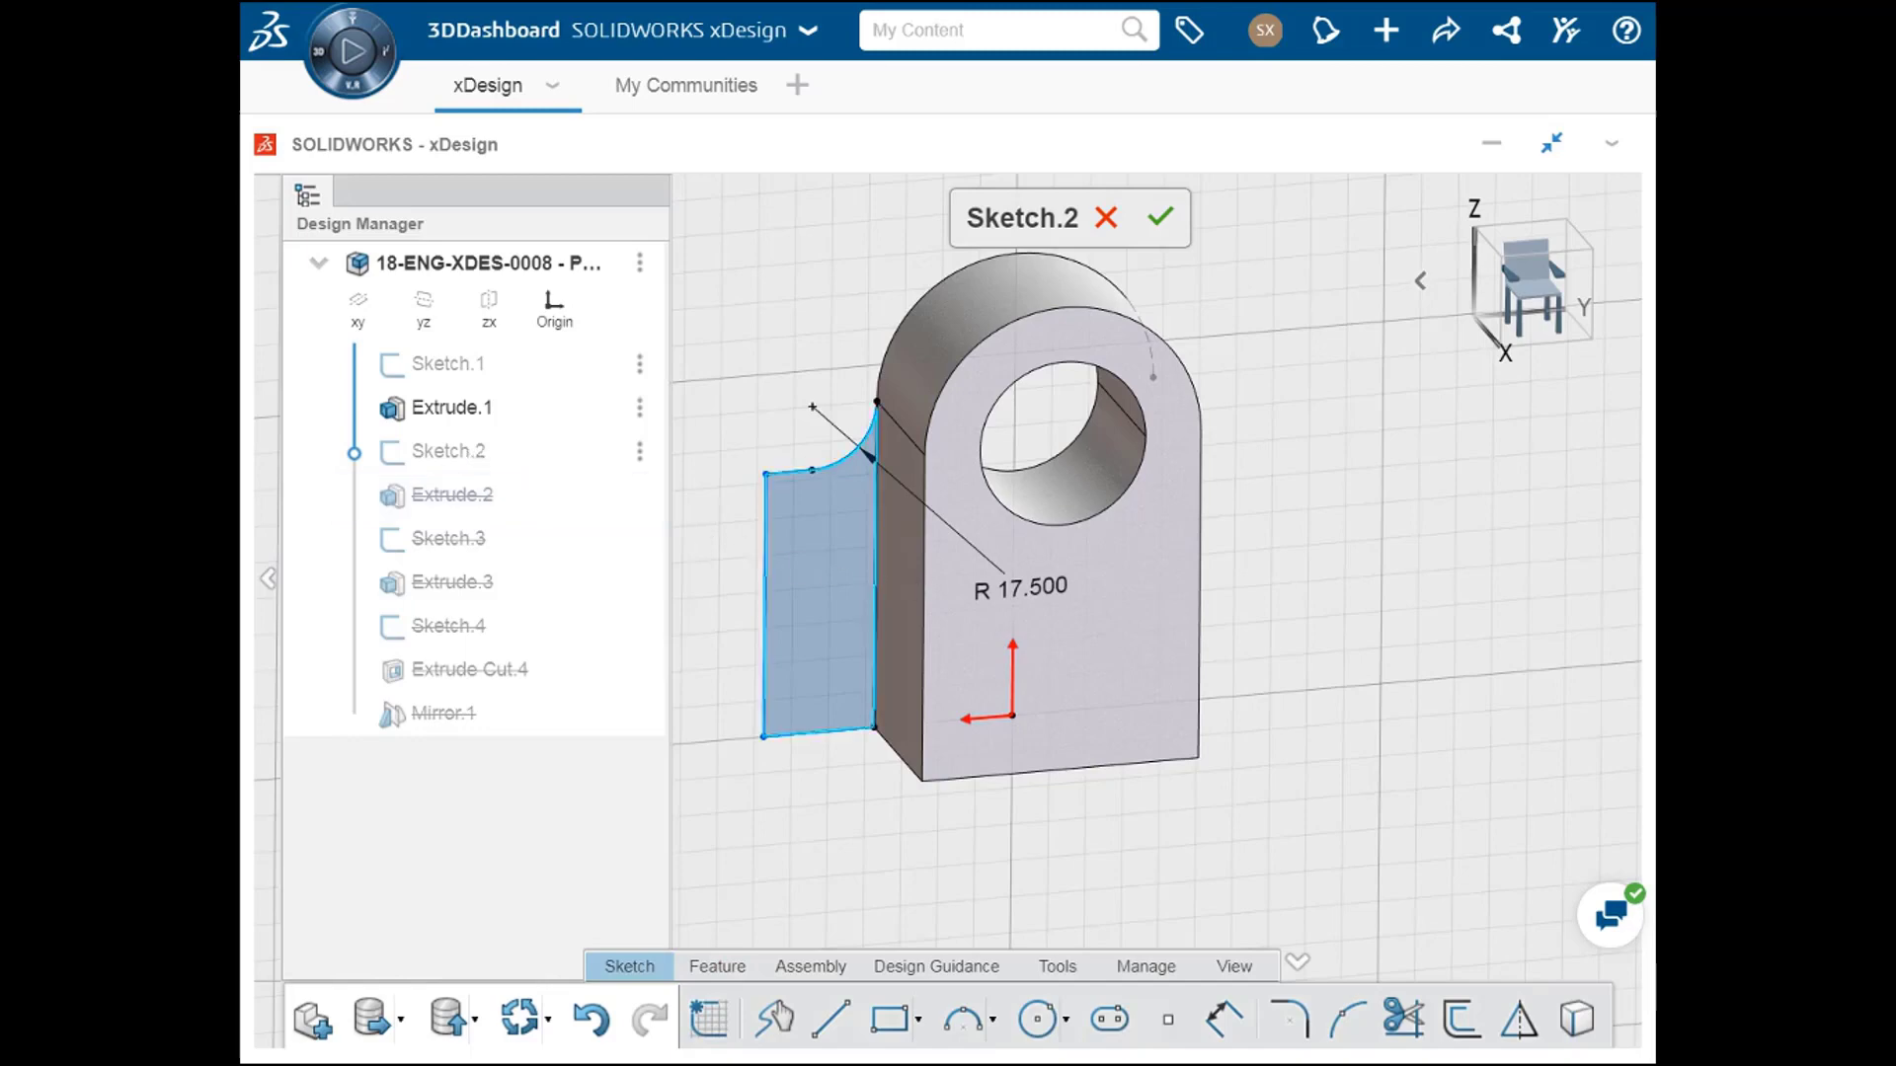
{"action": "double_click", "coordinate": [1022, 595]}
{"action": "type", "text": "10"}
{"action": "key", "text": "Return"}
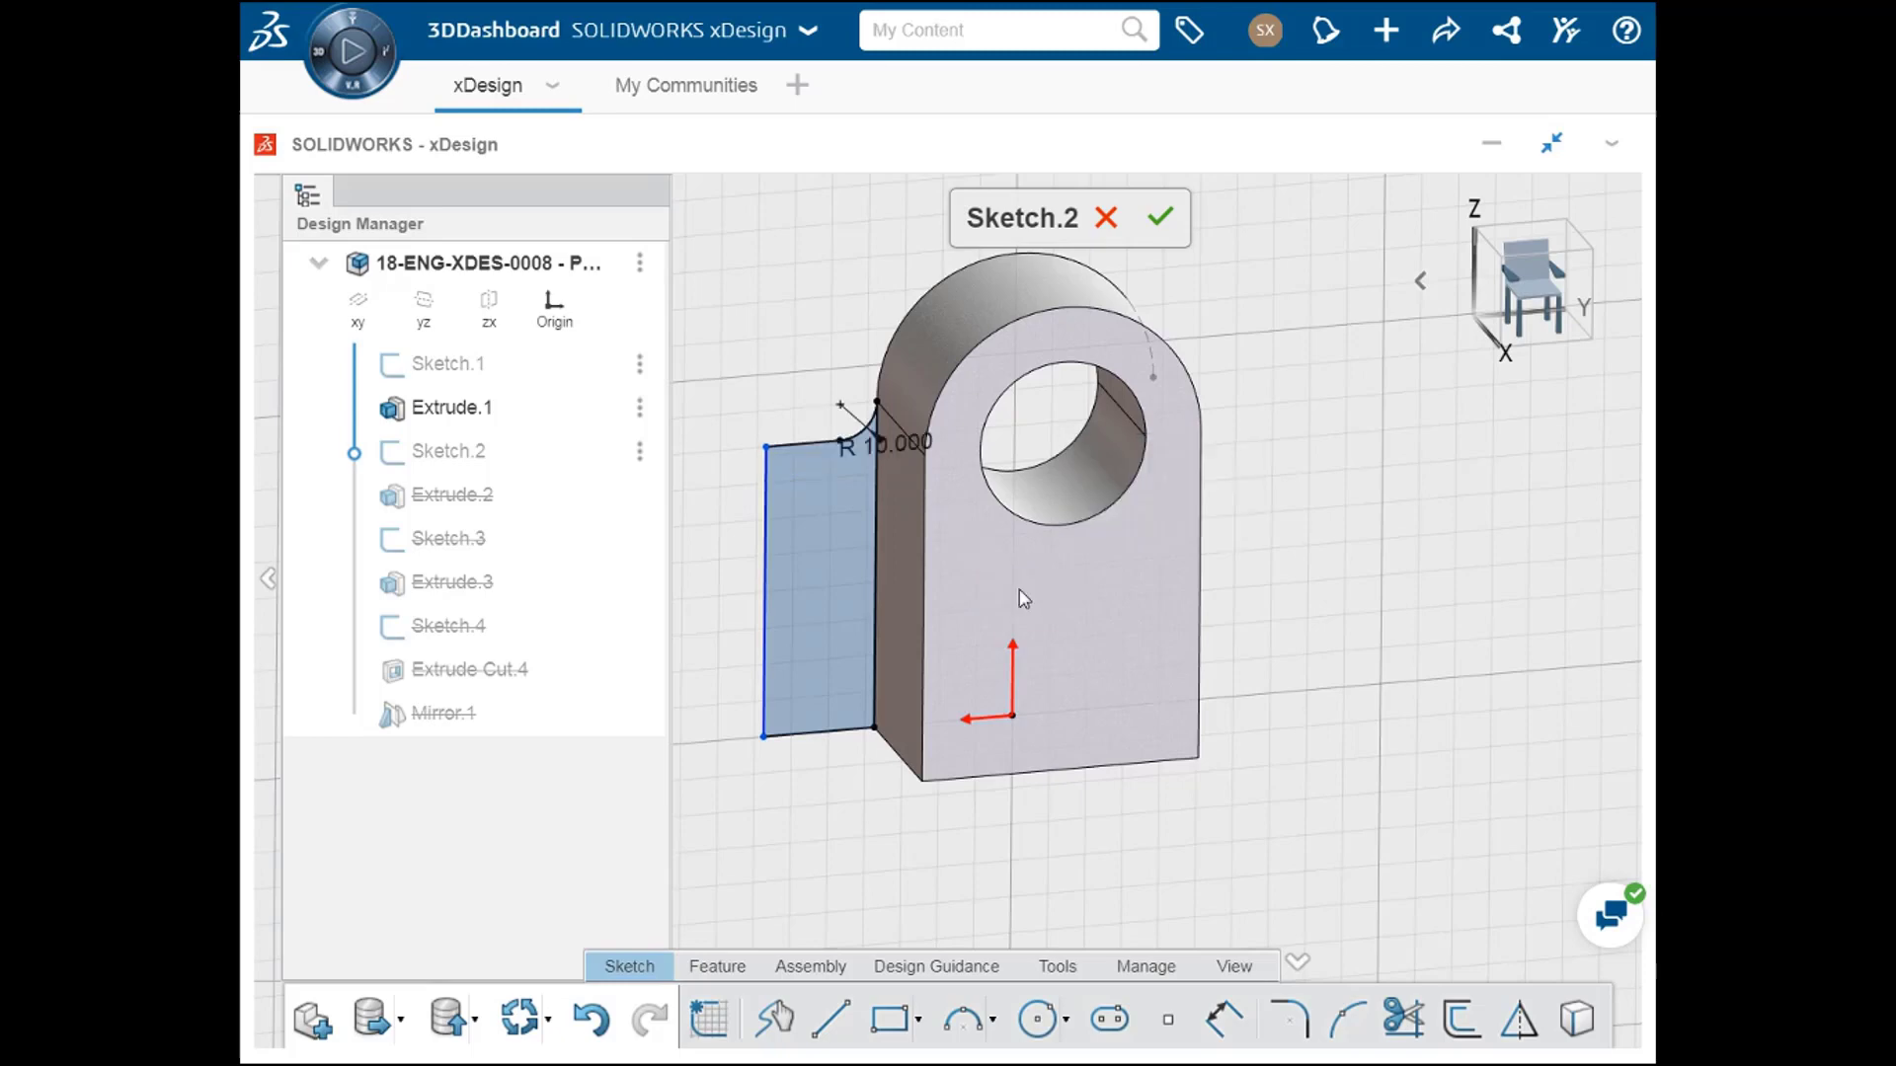
Step: Dimension the bottom edge of the flange profile at 40 and finish the sketch to rebuild the bracket
{"action": "left_click", "coordinate": [1221, 1023]}
{"action": "left_click", "coordinate": [825, 731]}
{"action": "left_click", "coordinate": [823, 787]}
{"action": "type", "text": "40"}
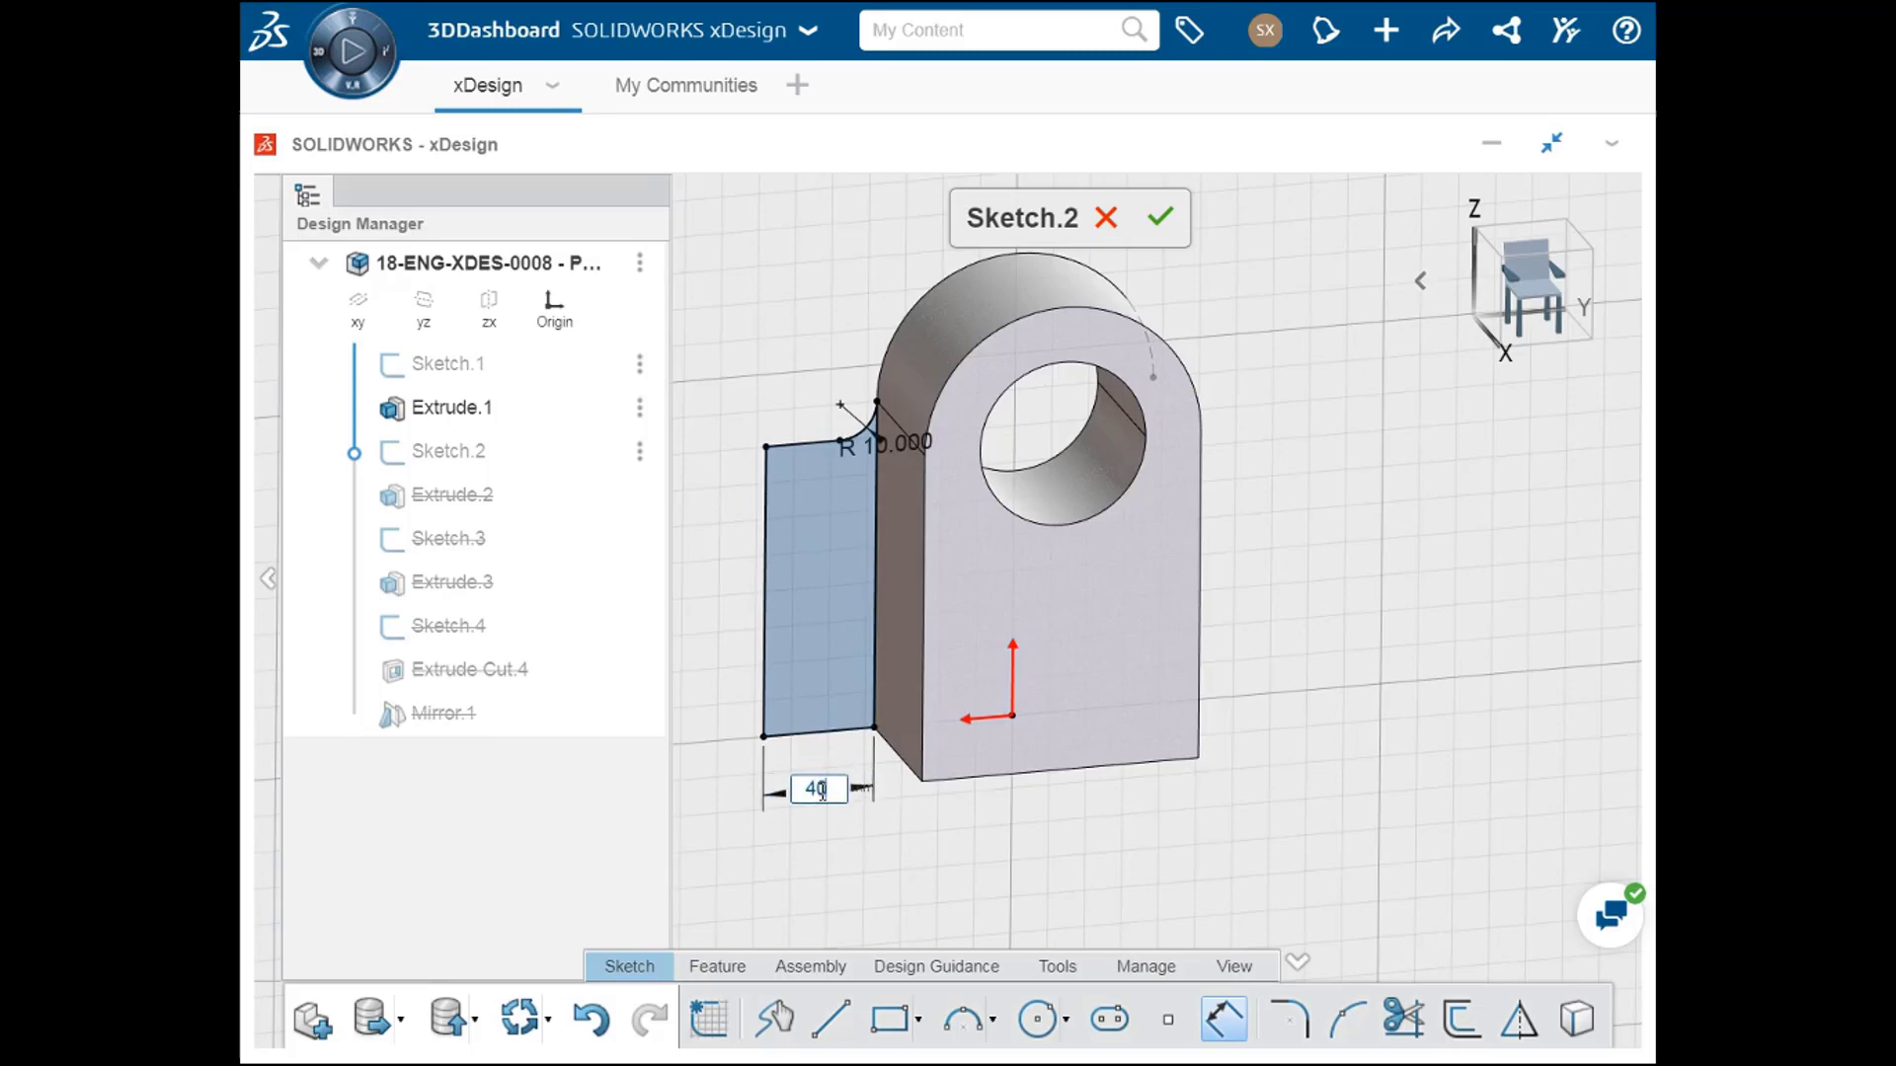
{"action": "key", "text": "Return"}
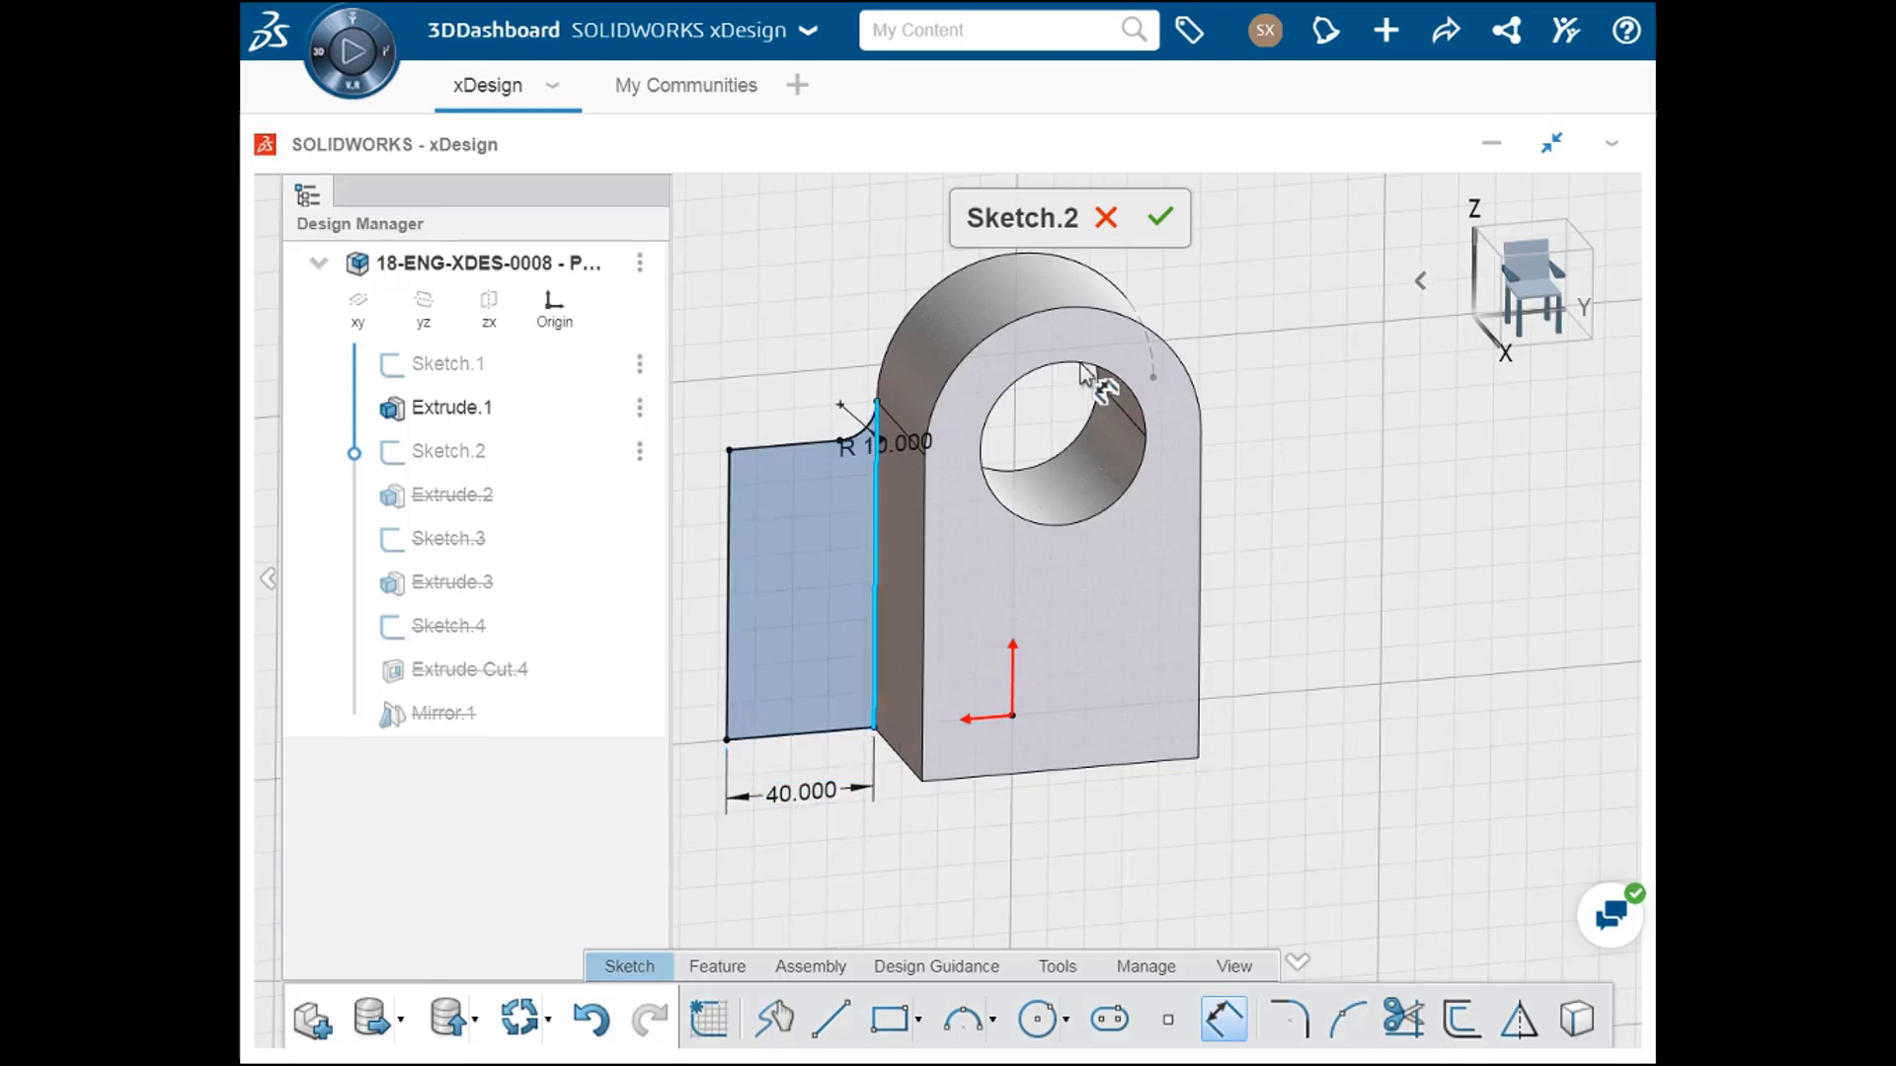
{"action": "left_click", "coordinate": [1164, 216]}
{"action": "left_click", "coordinate": [1163, 219]}
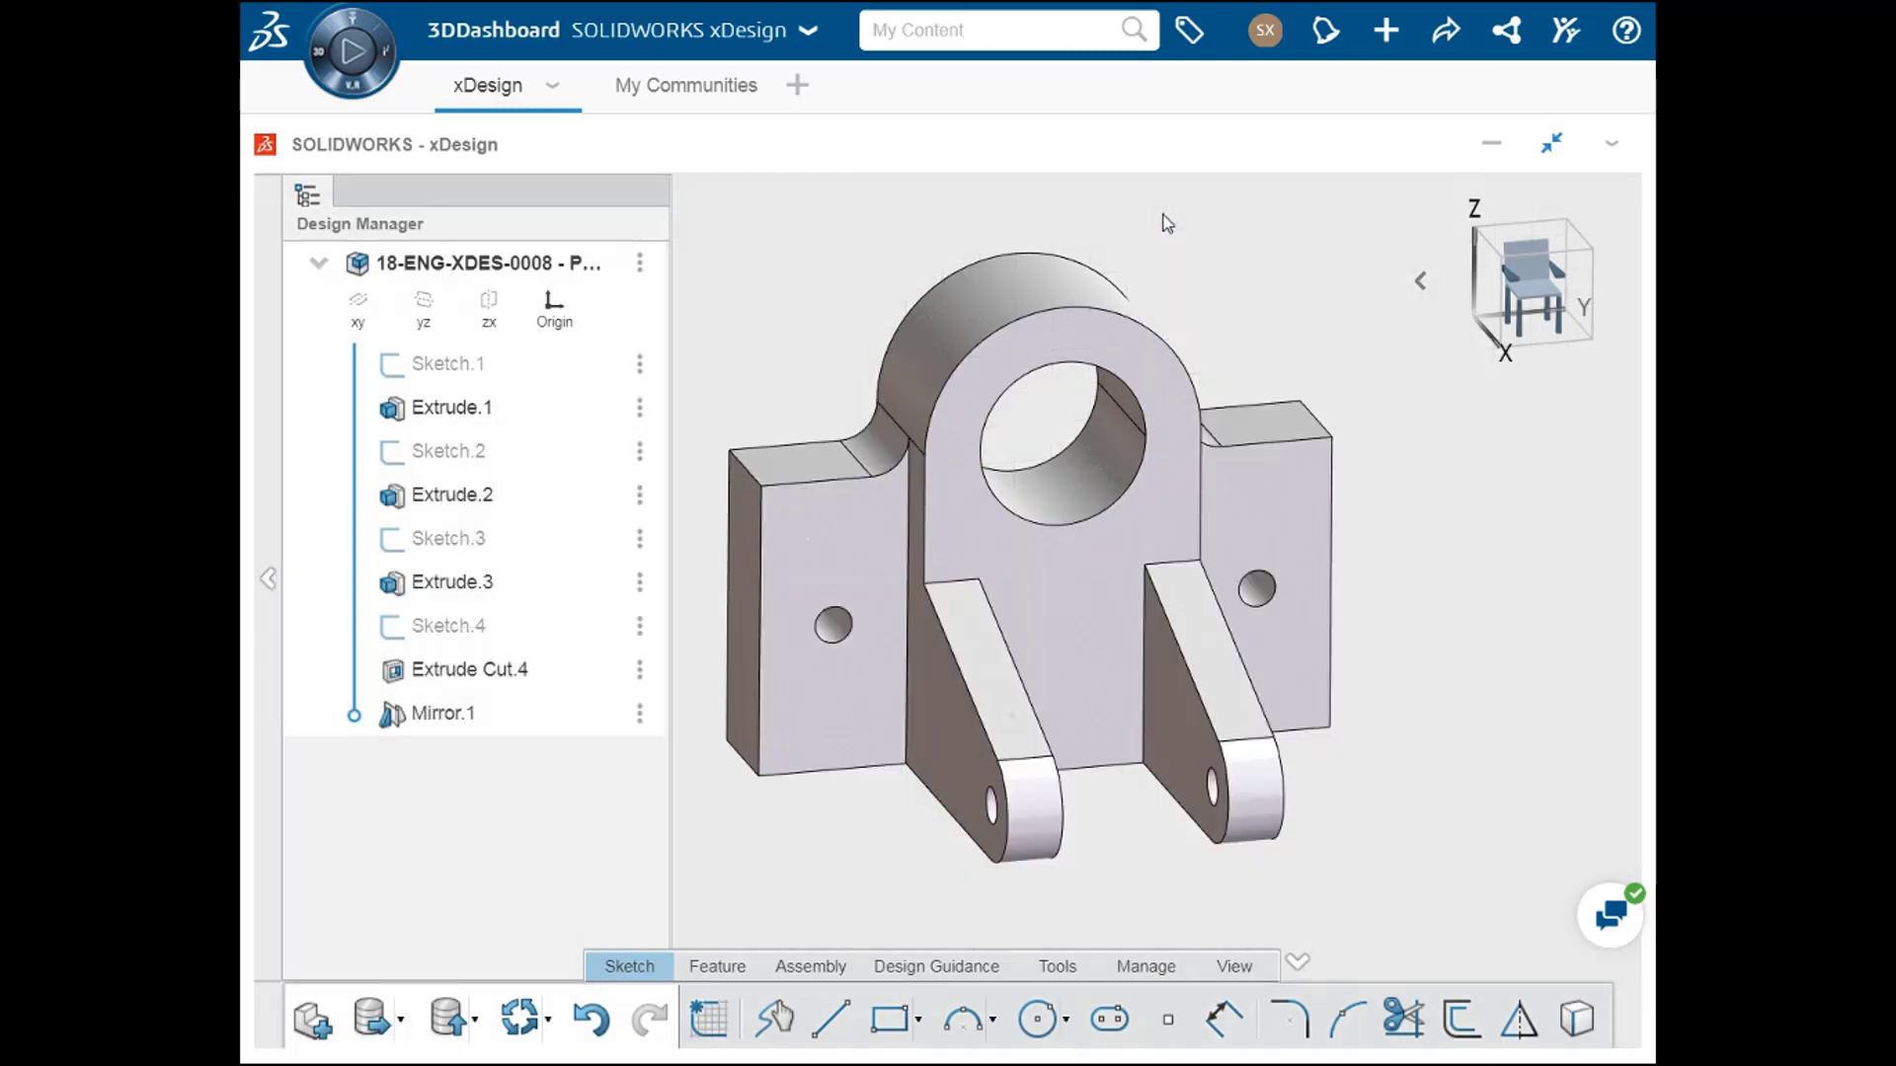
{"action": "middle_click_drag", "start_coordinate": [1387, 567], "coordinate": [1267, 678]}
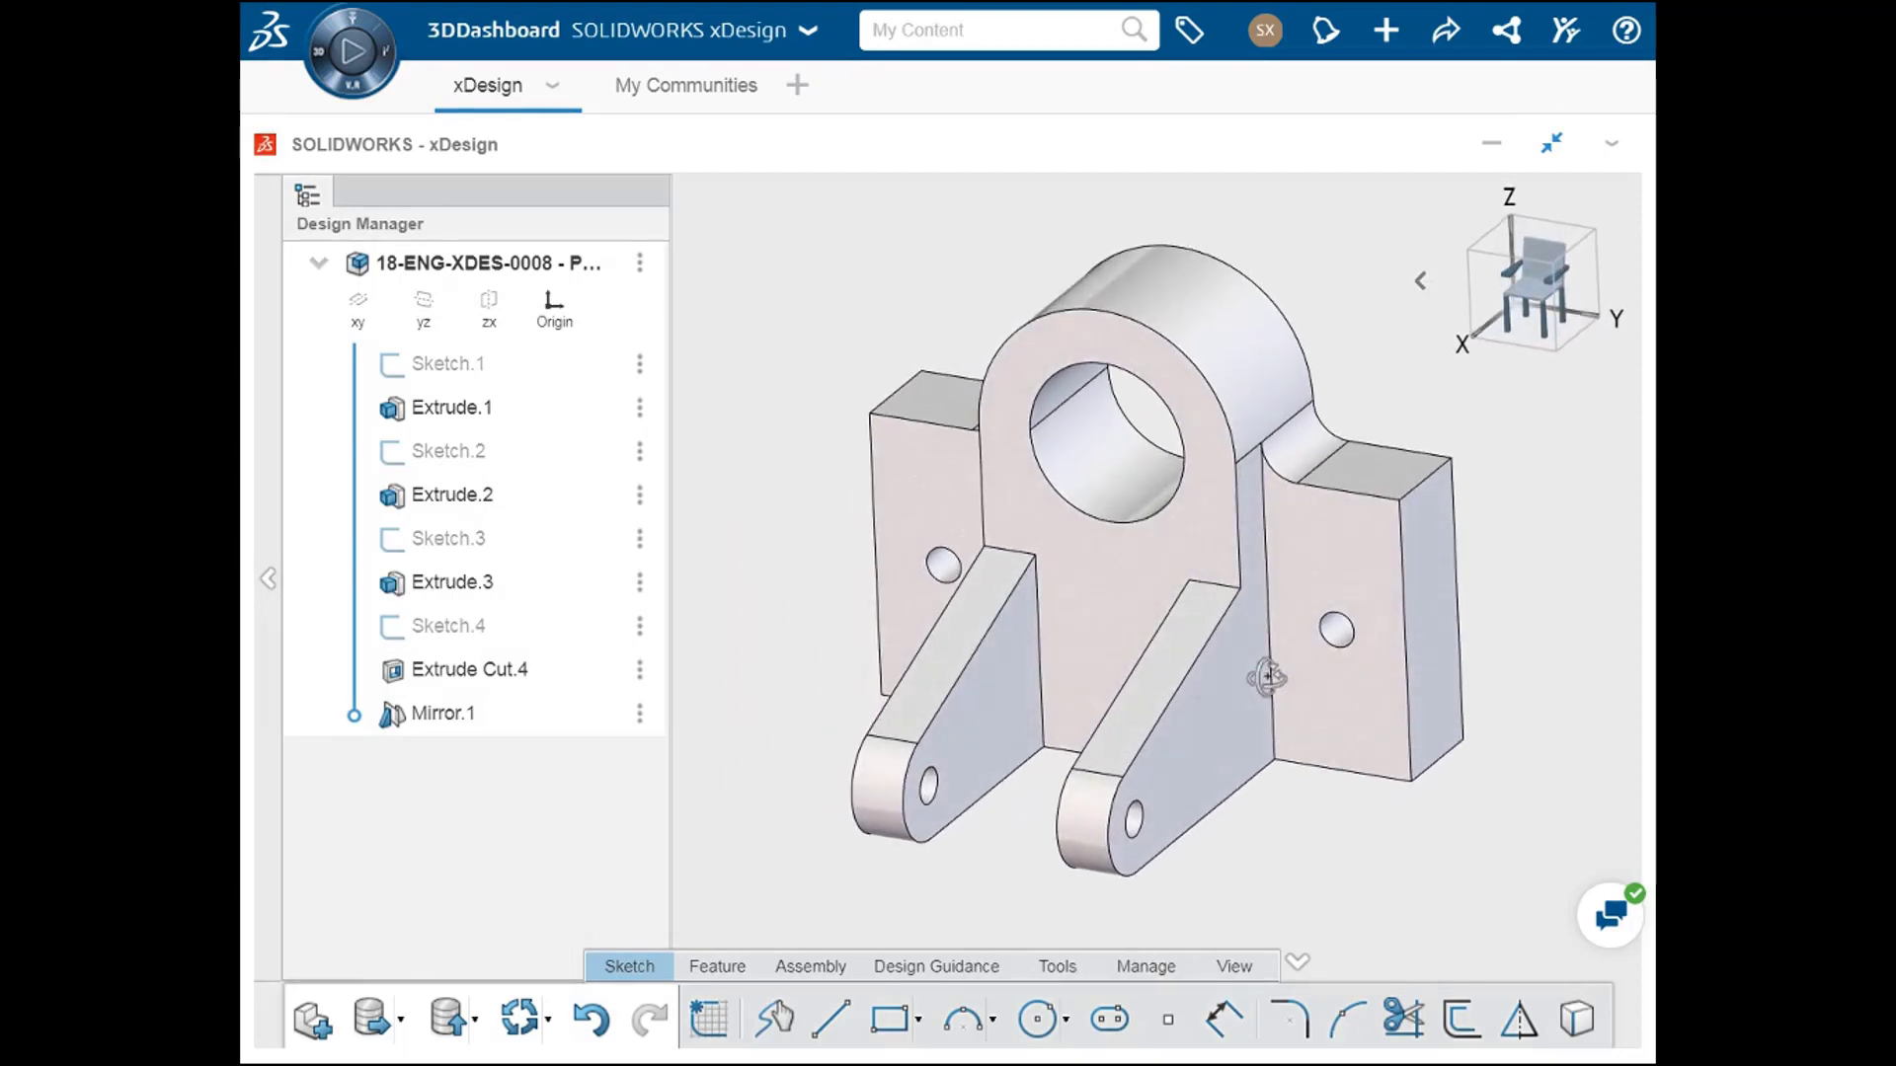